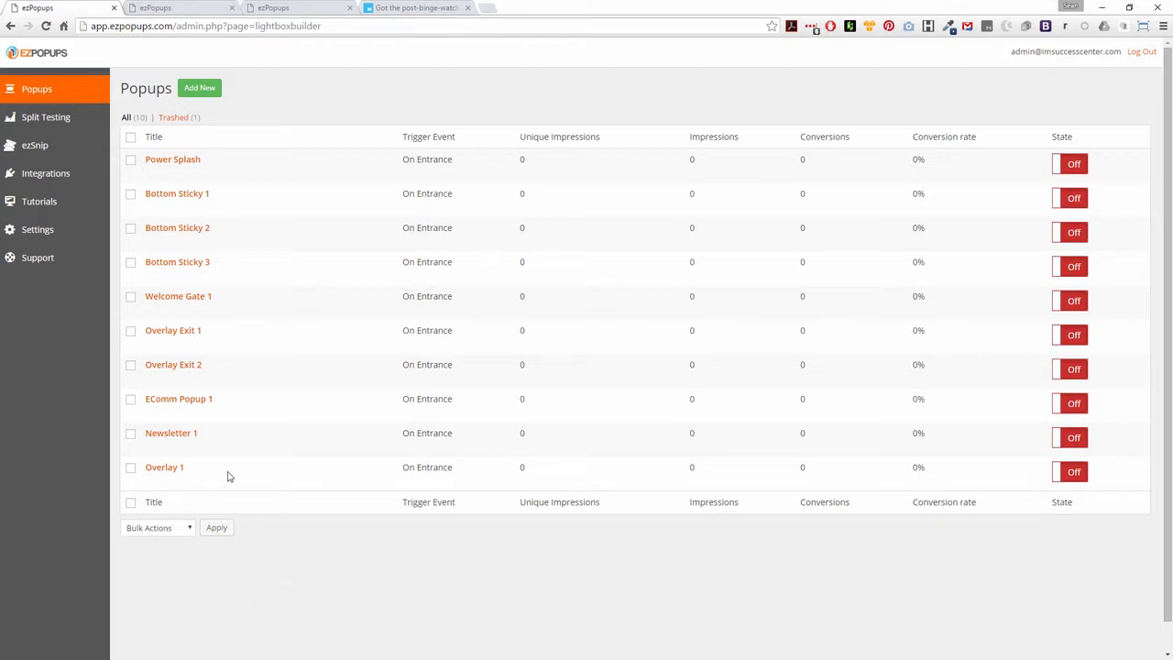
- Title the new popup "Demo 2"
mouse_move(169, 403)
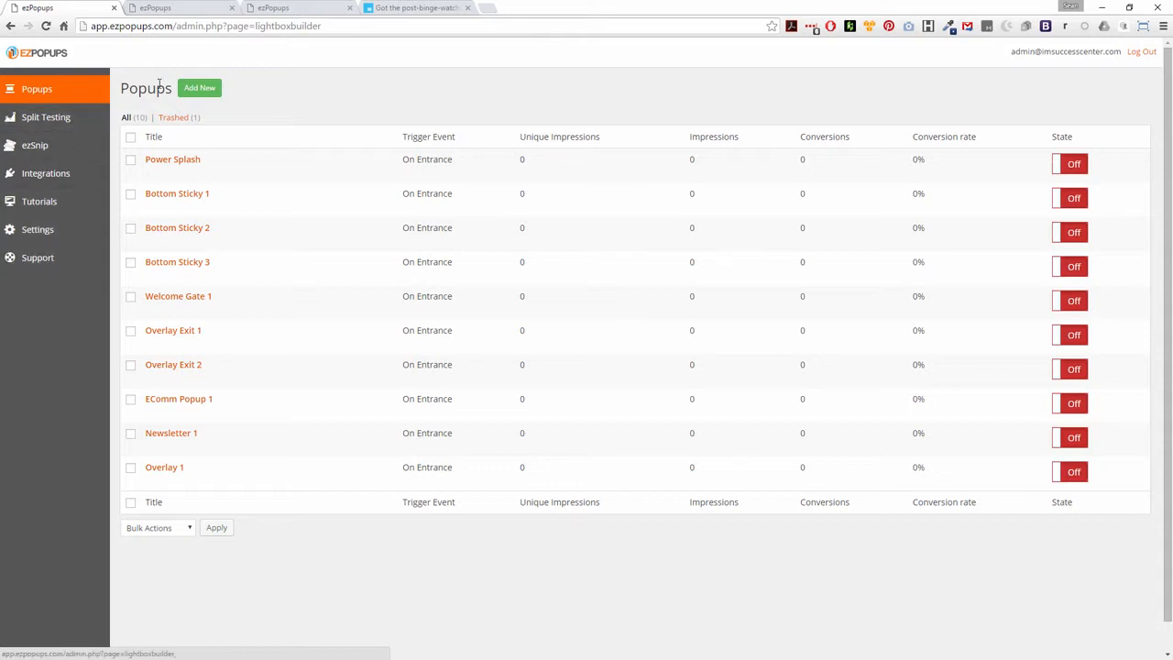
left_click(171, 8)
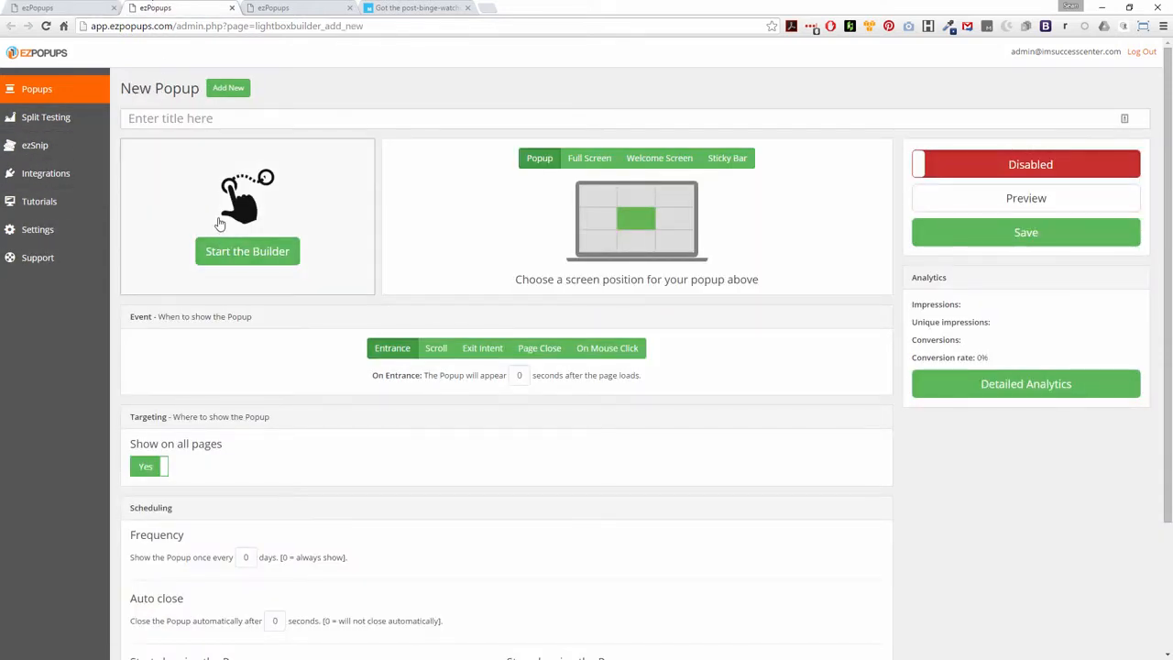
left_click(153, 118)
type("Demo 2")
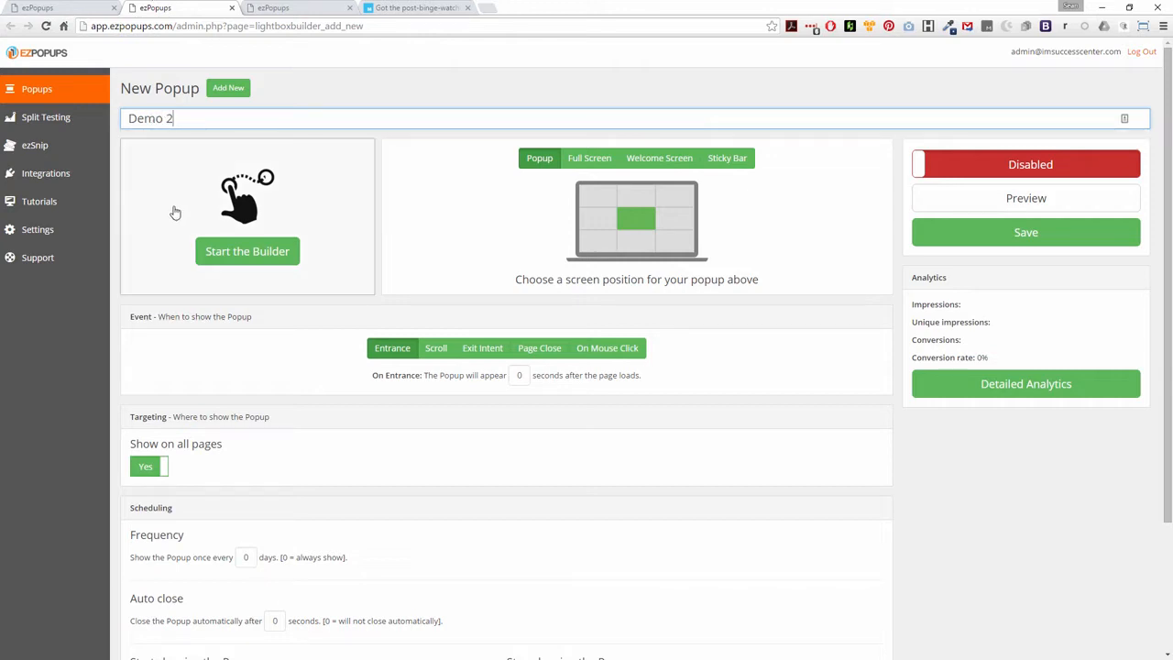
left_click(515, 66)
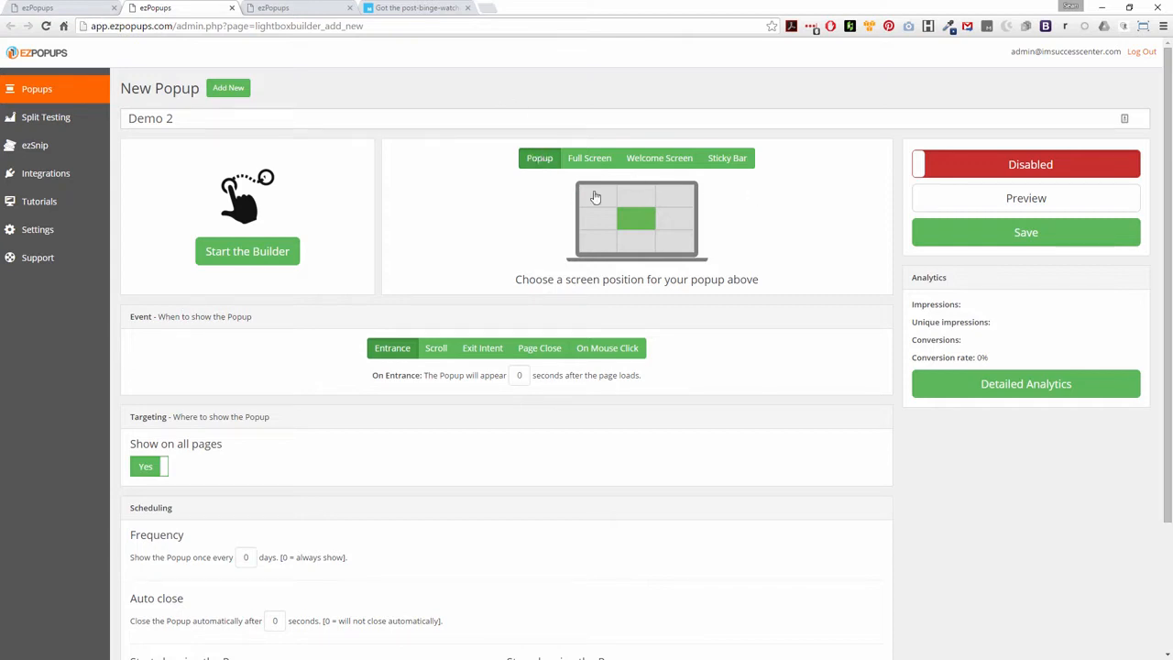
- Try the bottom-centre position and the Full Screen, Welcome Screen and Sticky Bar layouts, and return to the Popup layout
left_click(640, 242)
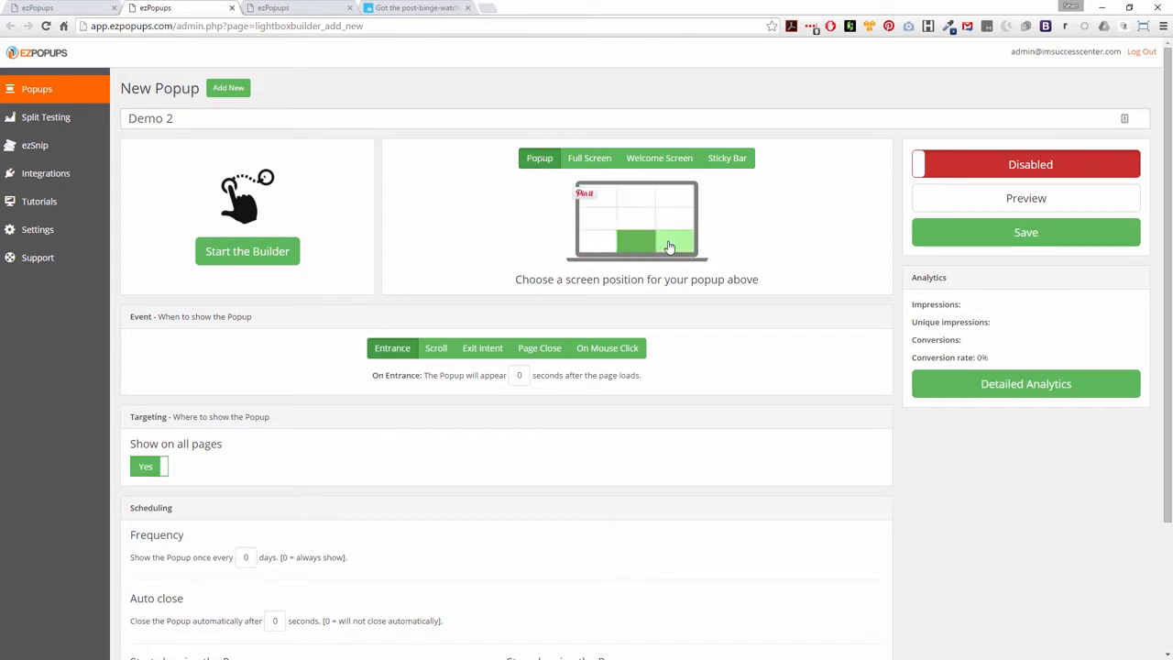
left_click(589, 160)
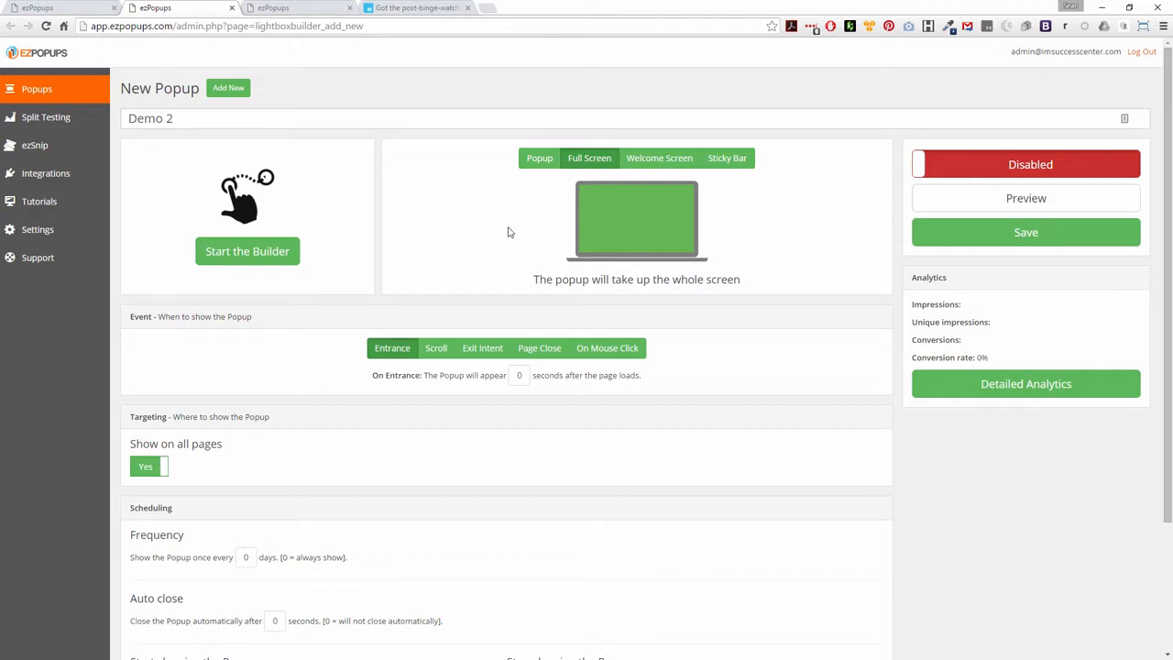
left_click(658, 161)
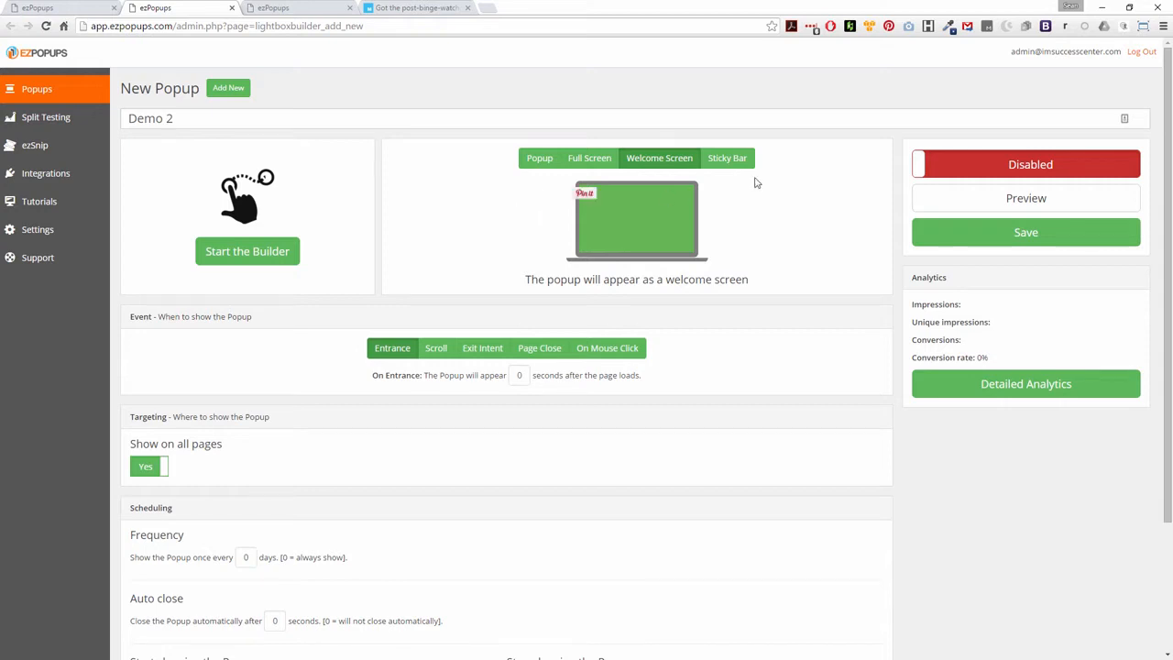
left_click(727, 164)
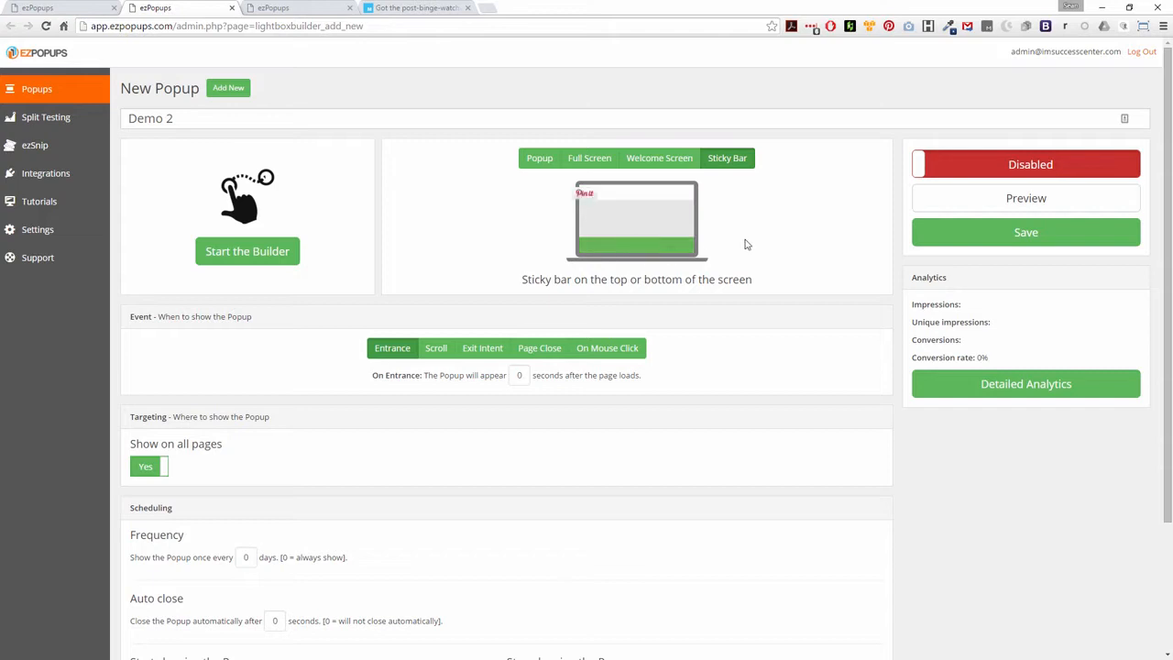
left_click(542, 161)
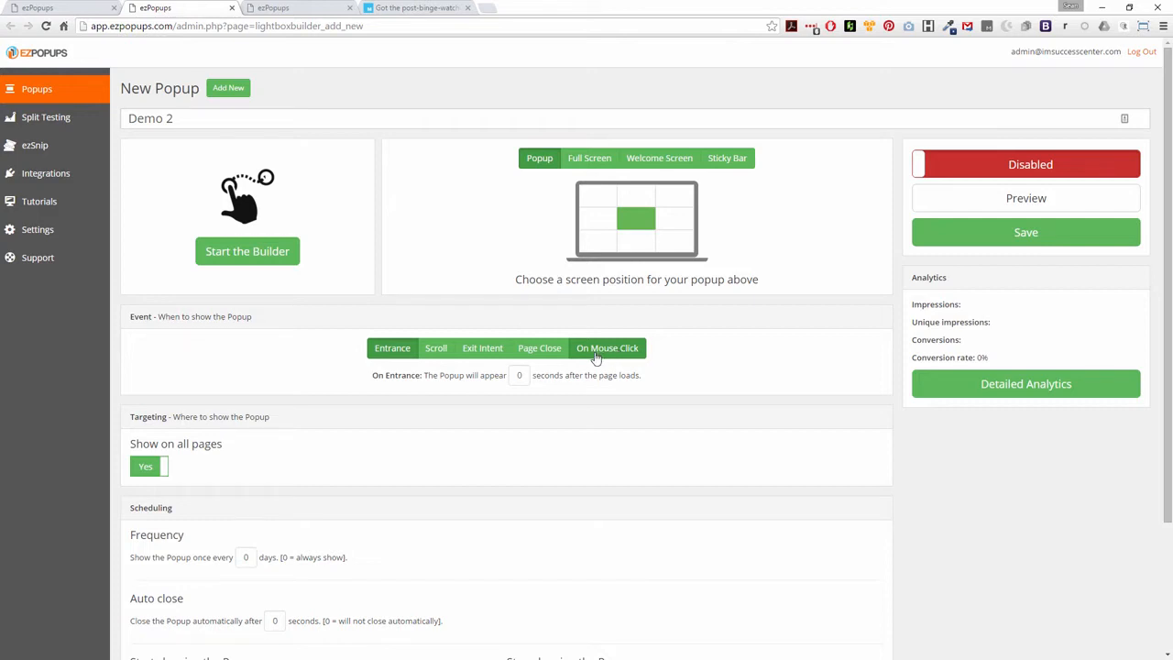
- Turn off showing the popup on all pages and choose to only show it on the following URLs
scroll(335, 428, "down", 3)
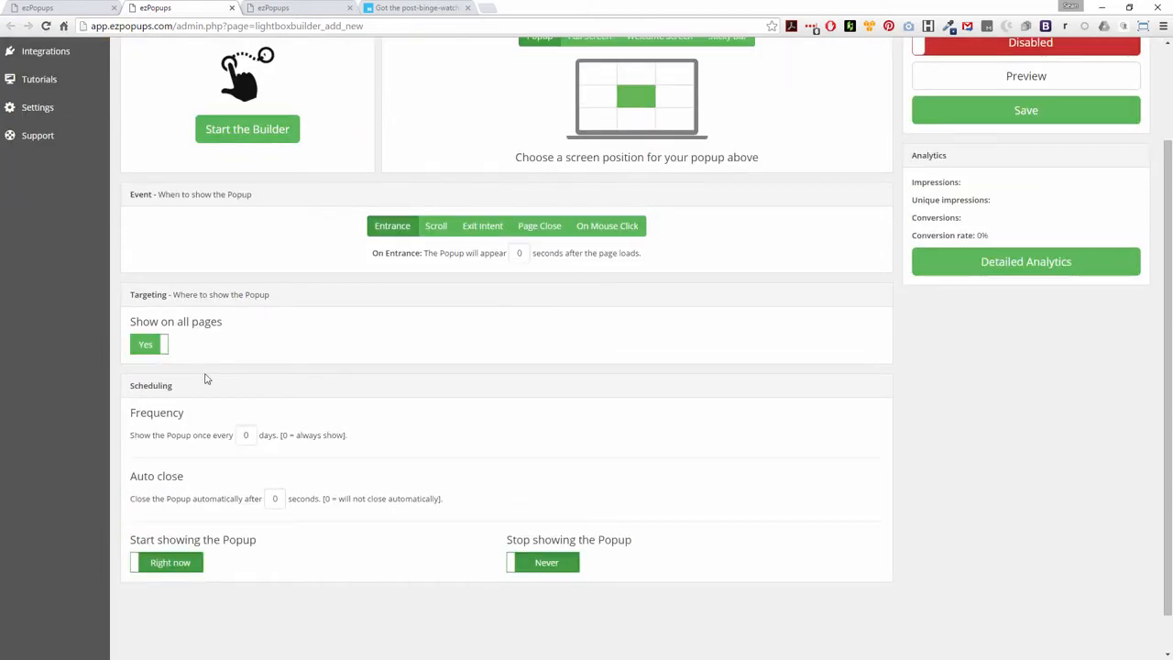
left_click(144, 353)
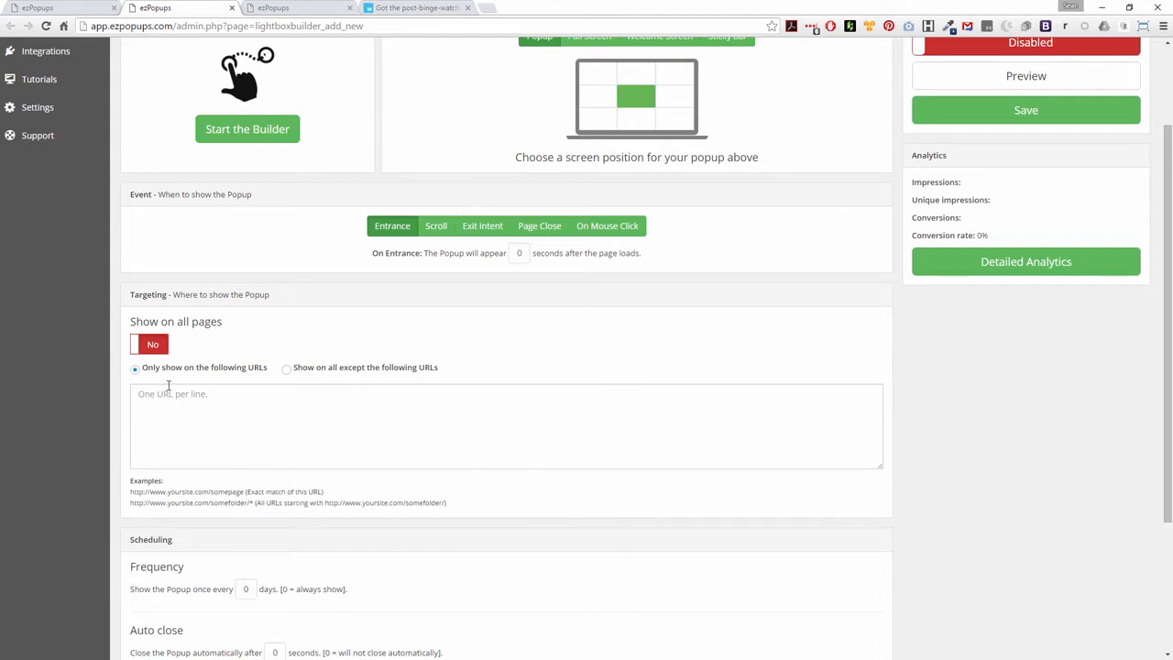
left_click(195, 403)
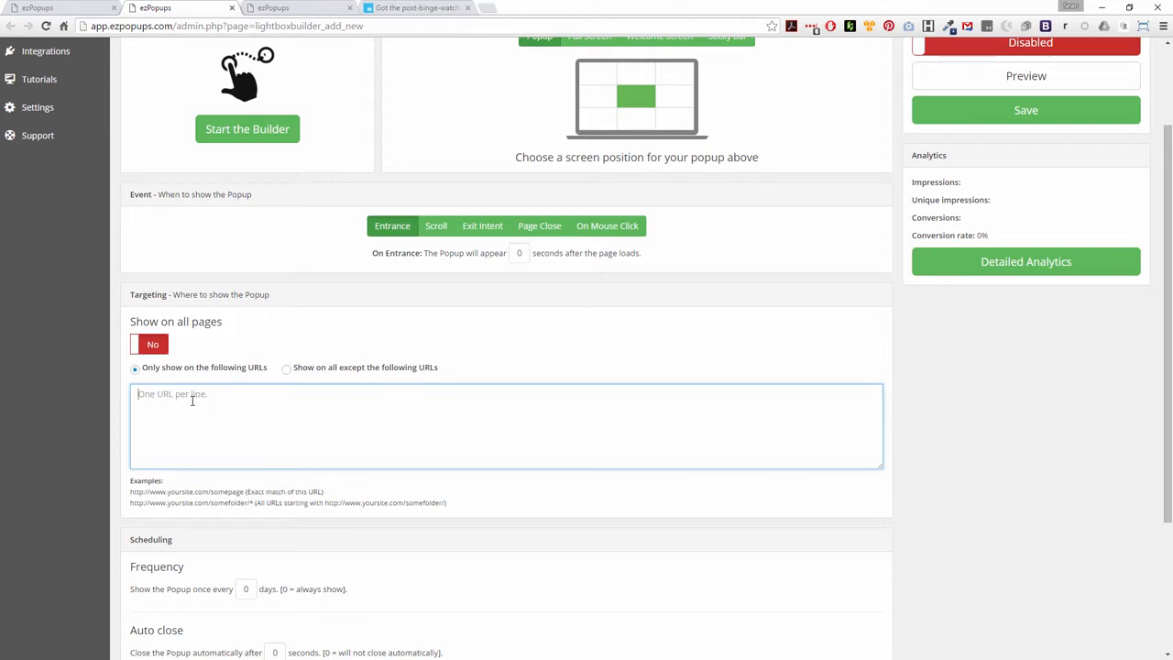
left_click(285, 370)
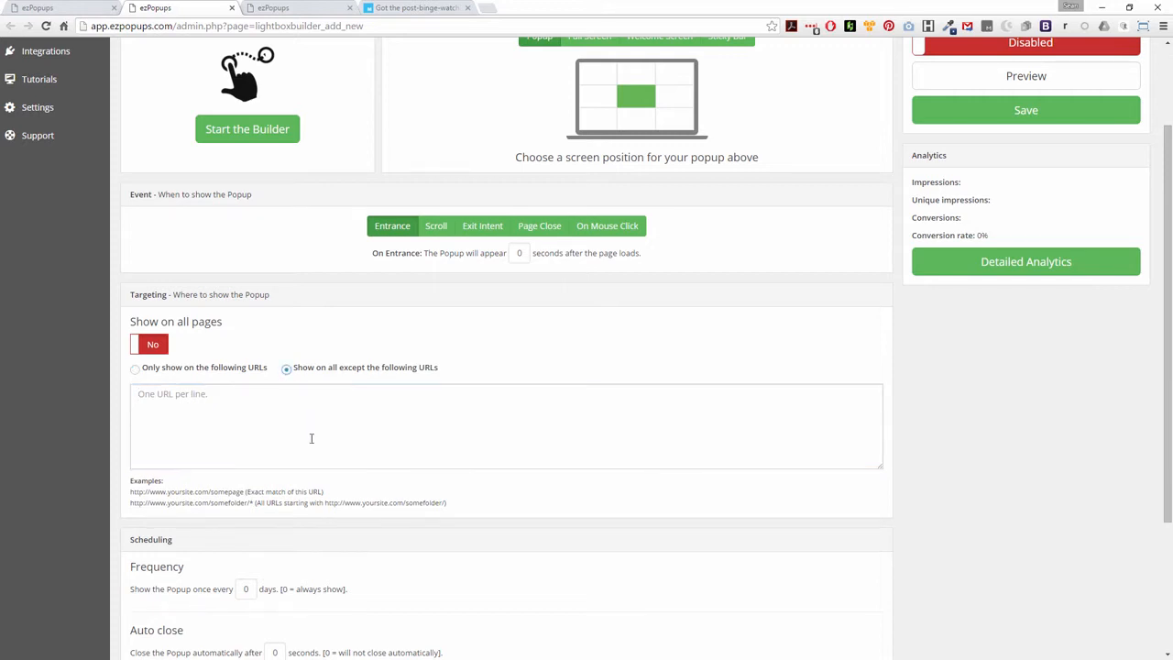
left_click(135, 369)
scroll(316, 367, "down", 2)
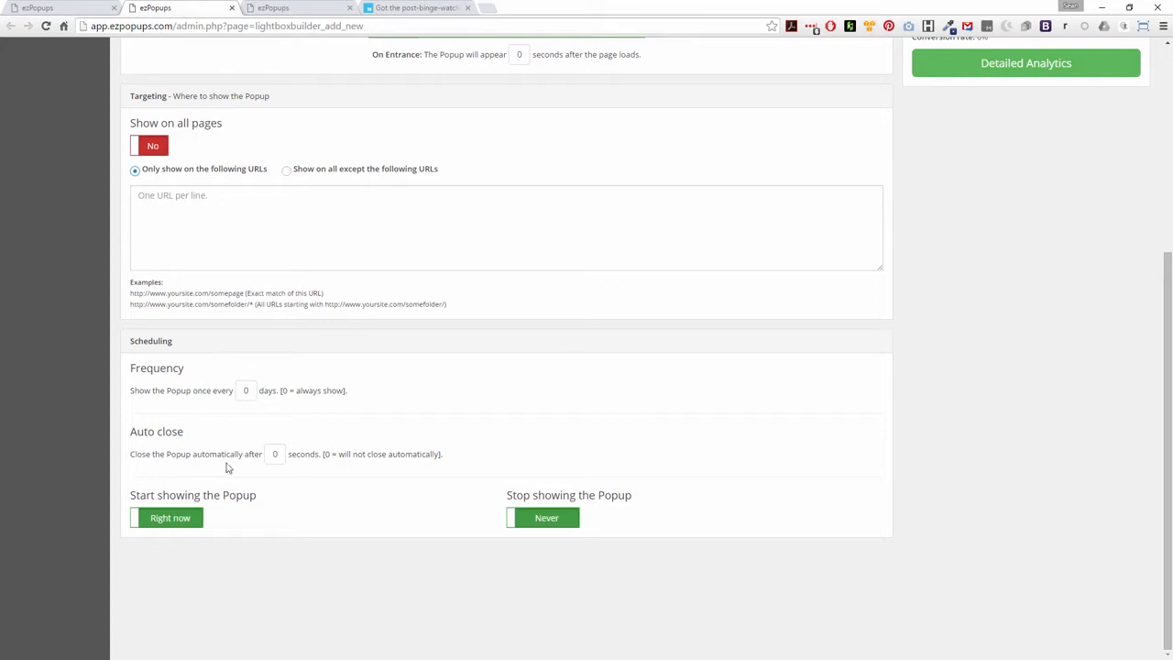
- Save the popup settings and load the Profitable_Traffic two-step template in the builder
scroll(383, 467, "up", 3)
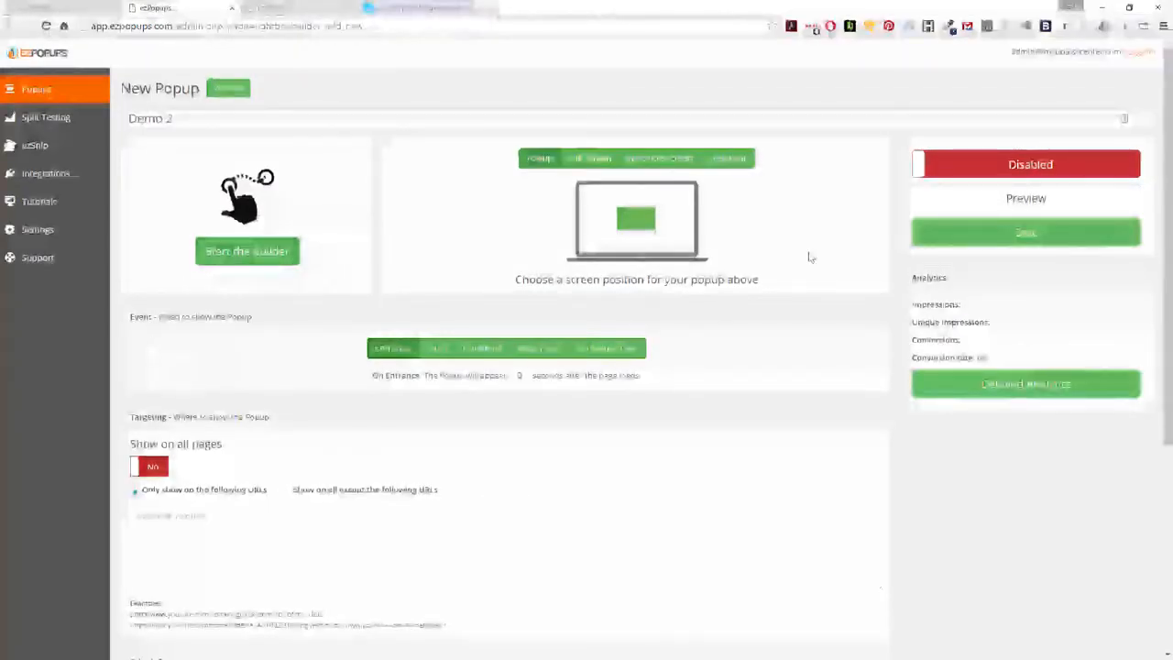
left_click(914, 241)
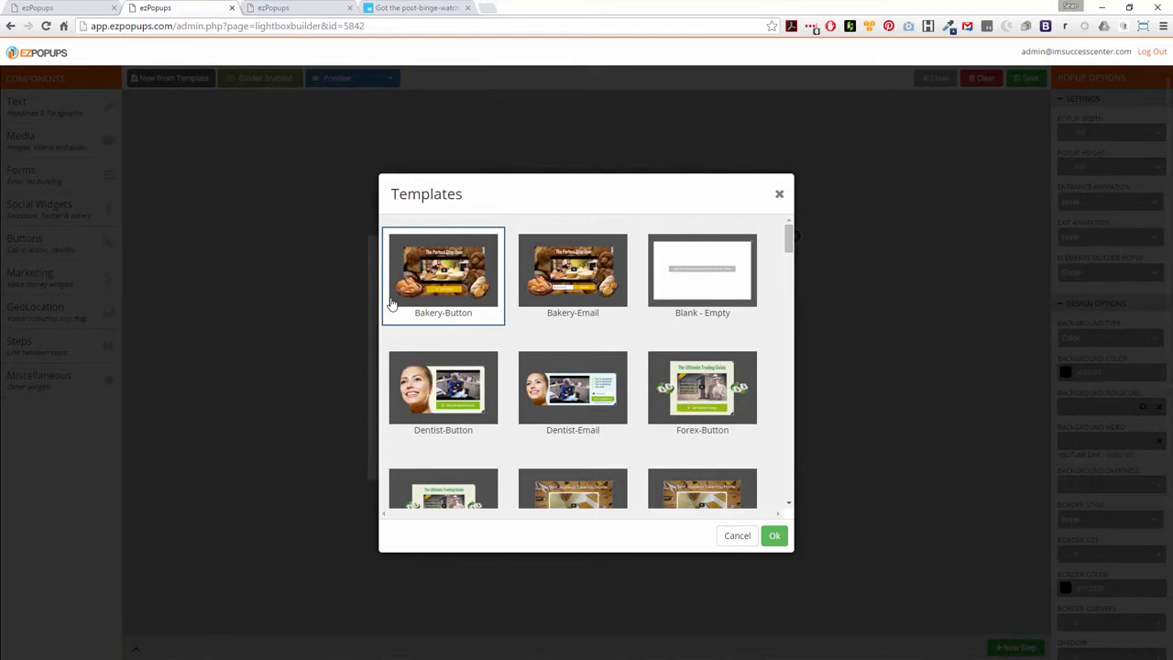
scroll(586, 371, "down", 3)
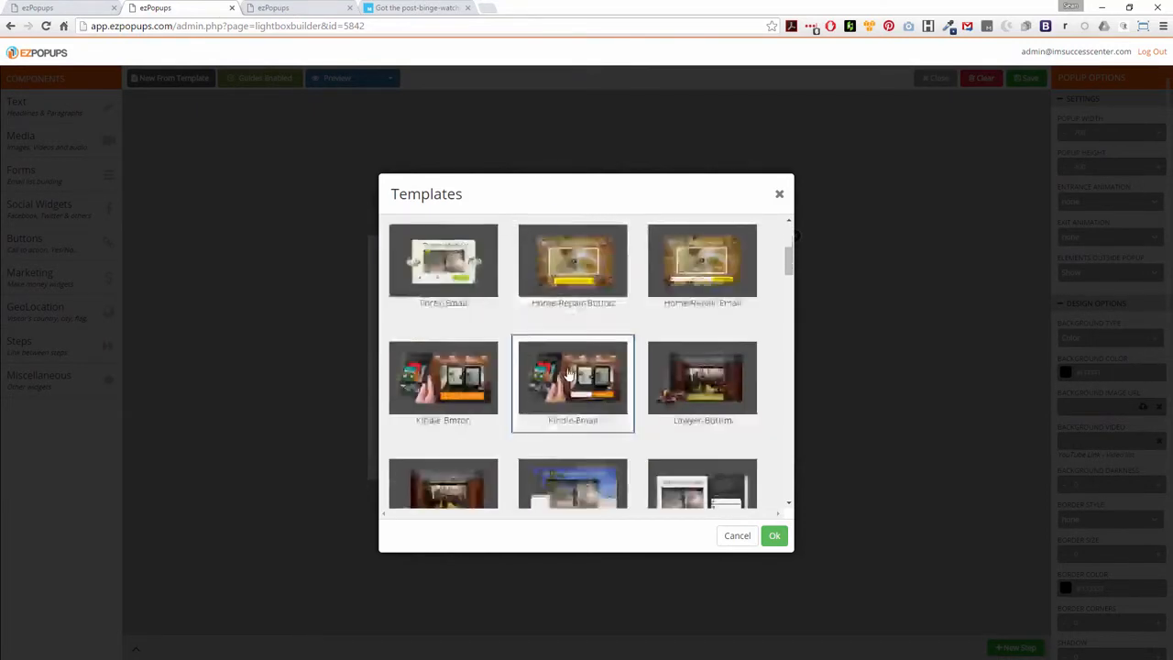
scroll(568, 373, "down", 5)
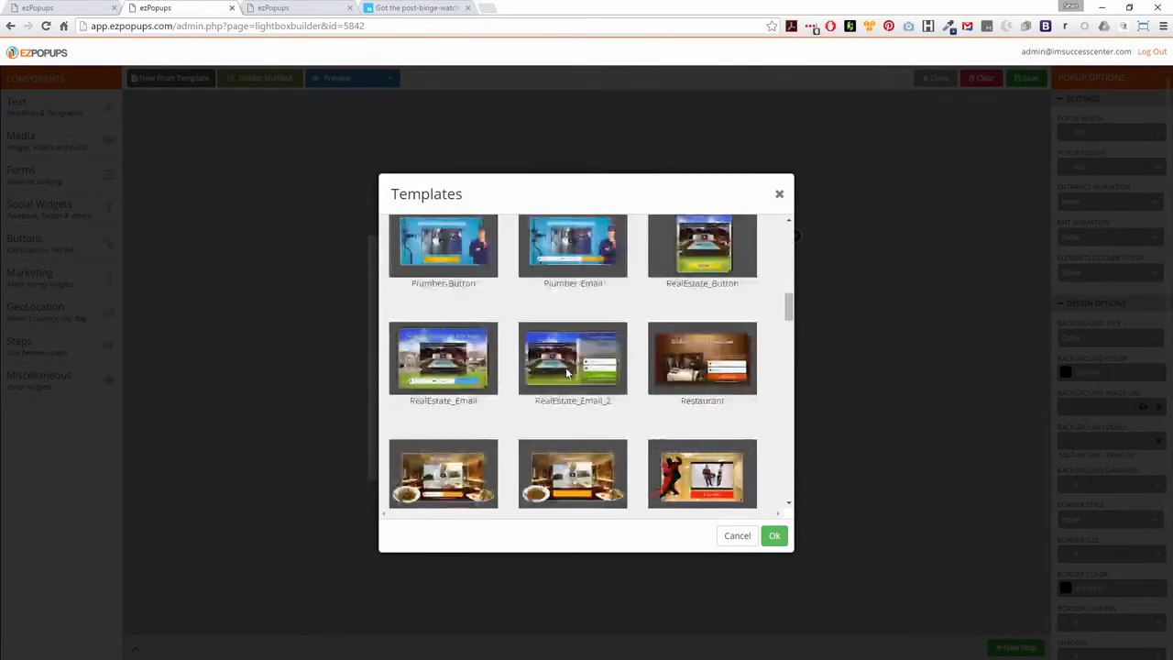
scroll(568, 373, "down", 8)
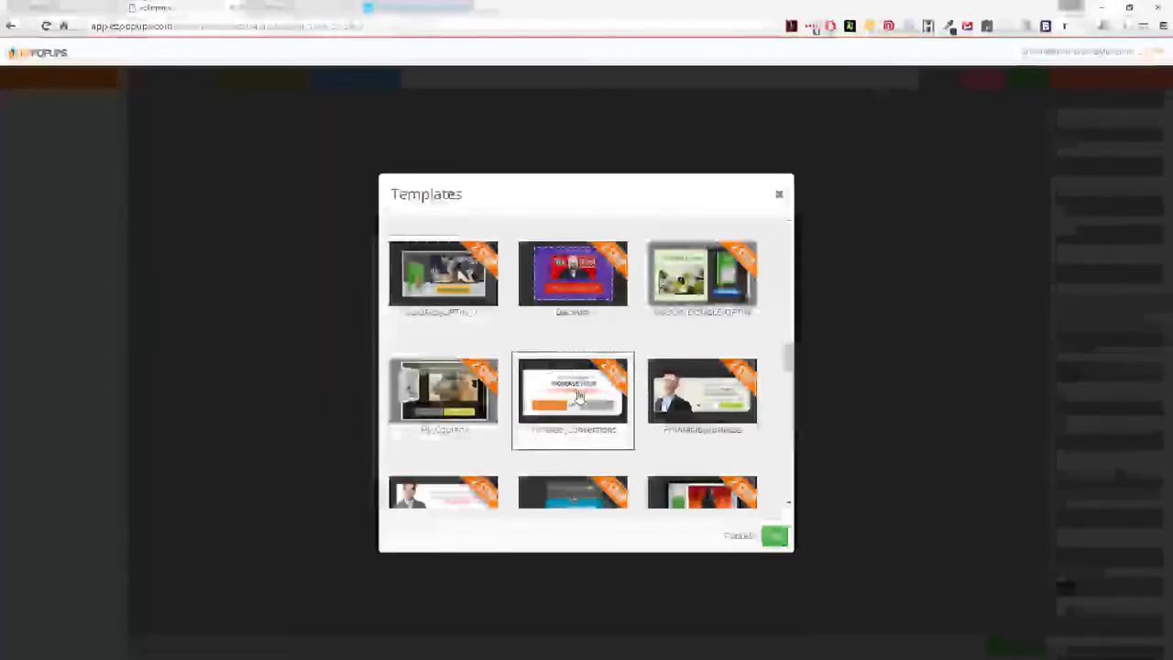
scroll(691, 412, "down", 1)
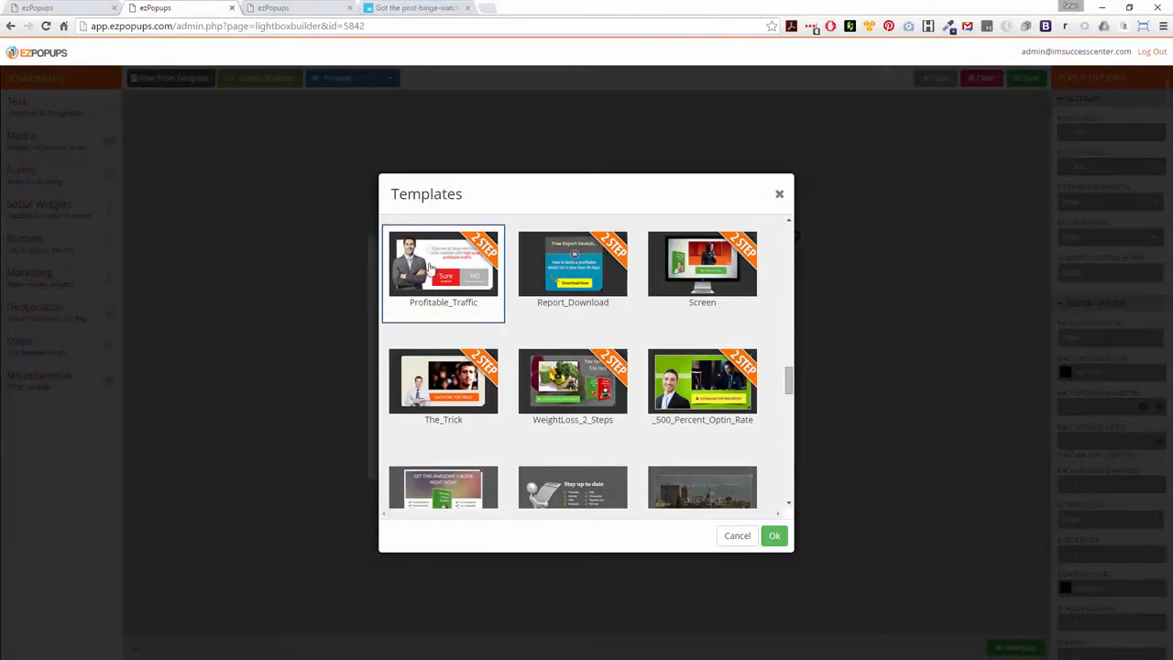
left_click(774, 535)
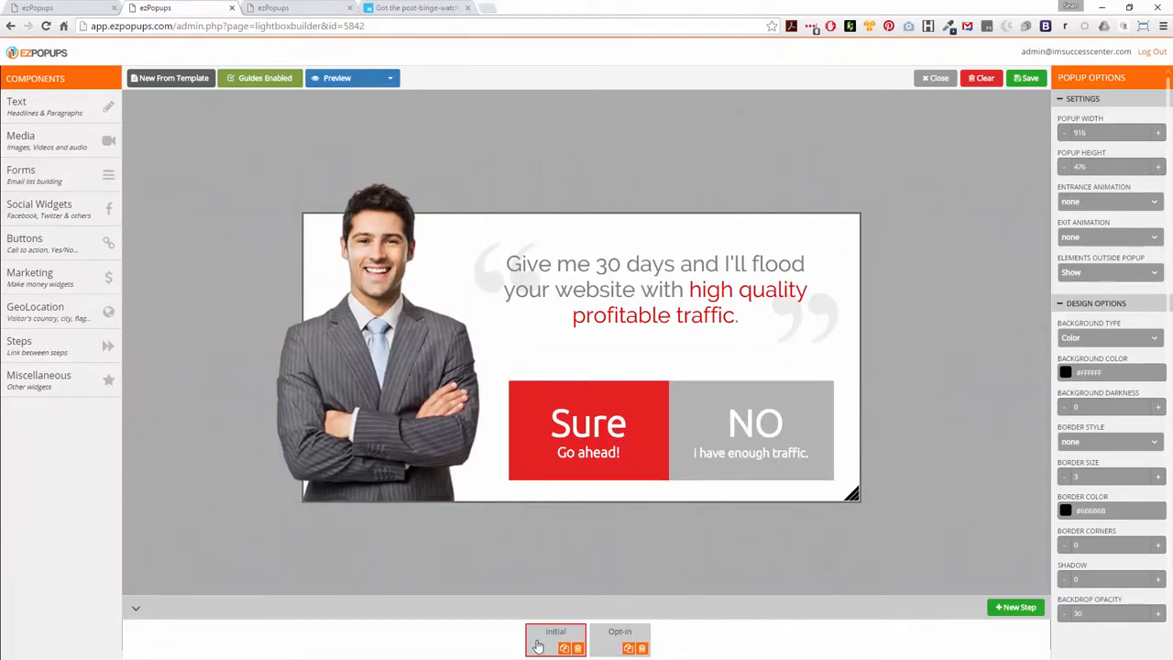
- Delete the Opt-in step and duplicate the initial step
left_click(641, 650)
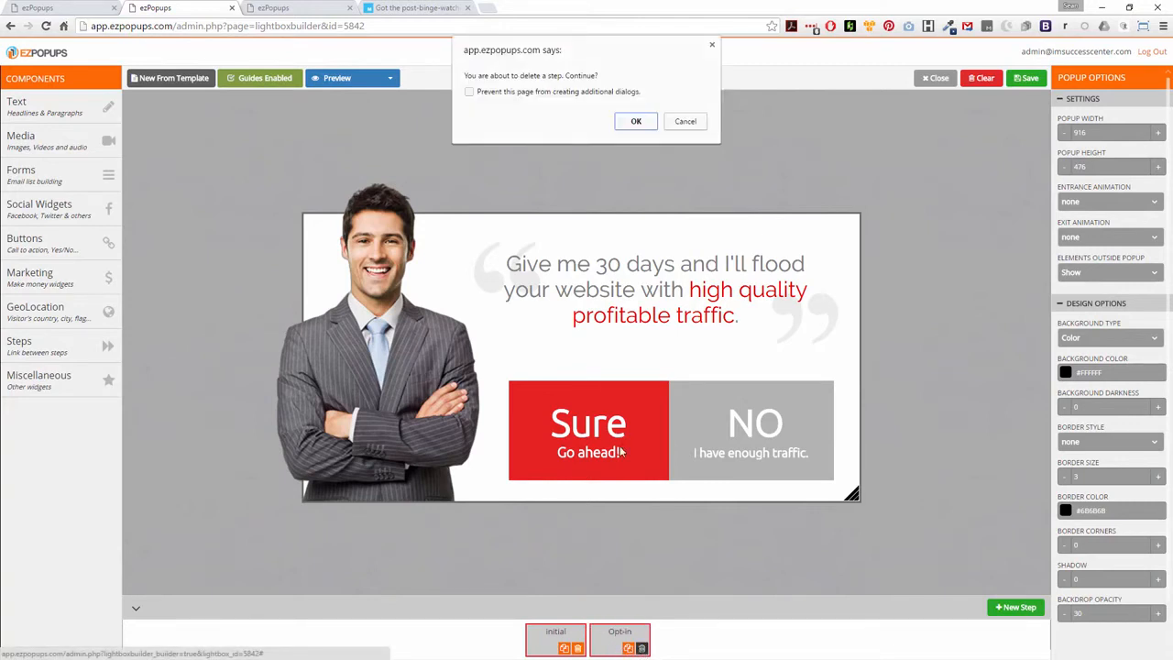
left_click(636, 121)
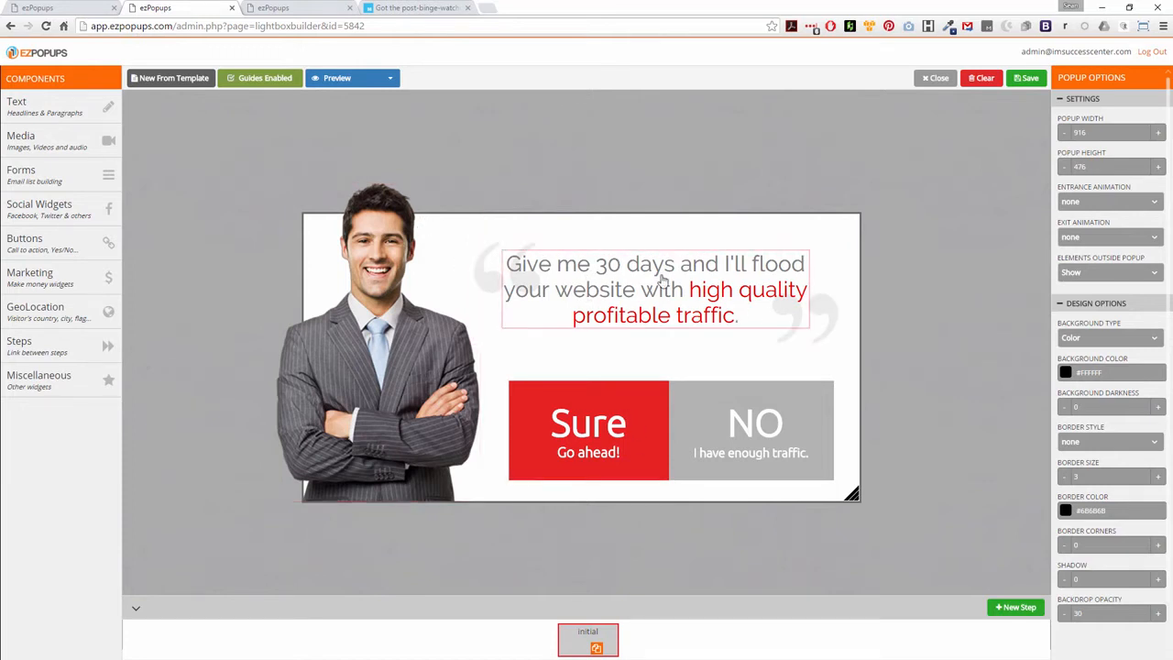
left_click(597, 649)
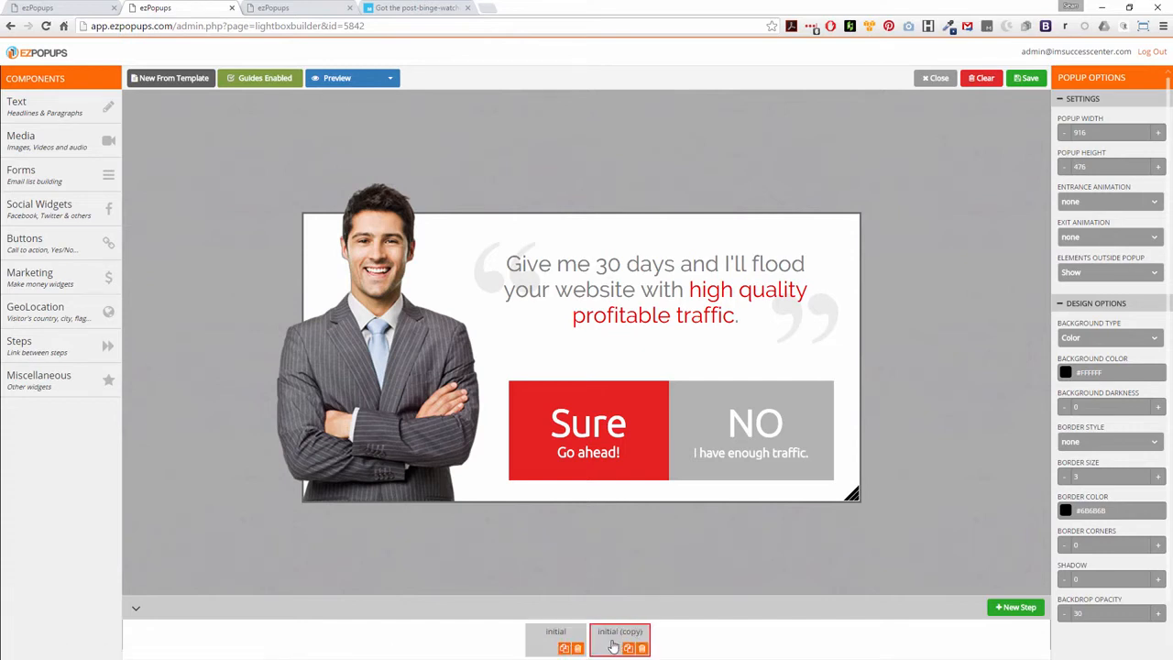
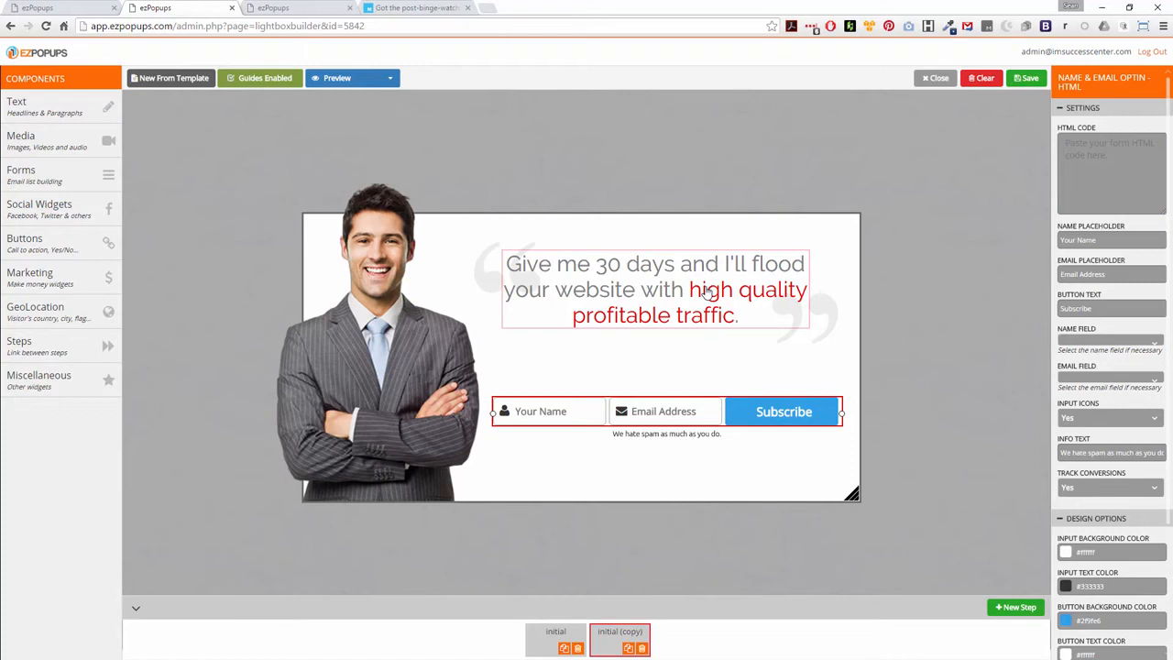
- Copy the hex code 2a4b80 from the browser's colour picker extension
left_click(705, 295)
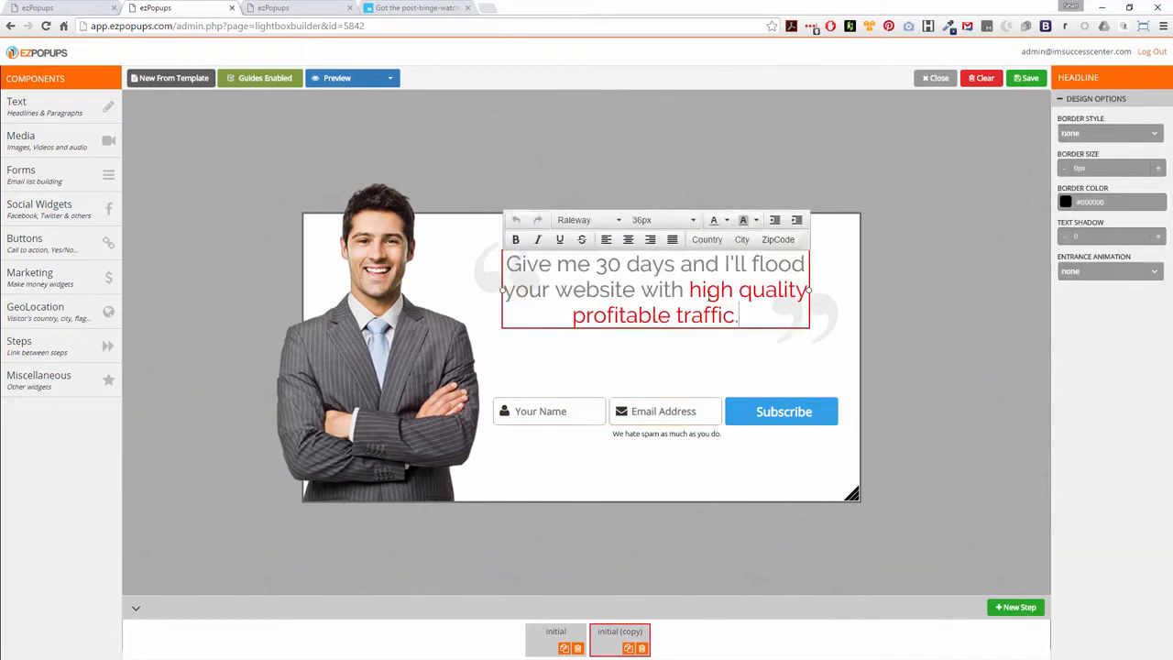
left_click(947, 25)
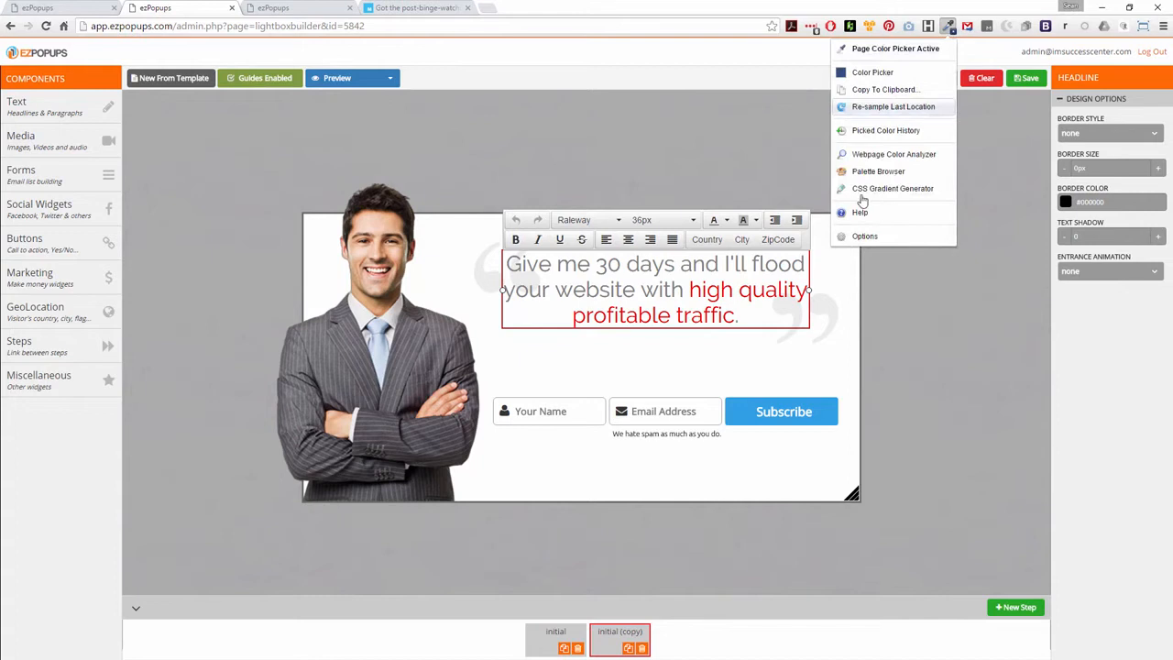
left_click(870, 131)
double_click(836, 216)
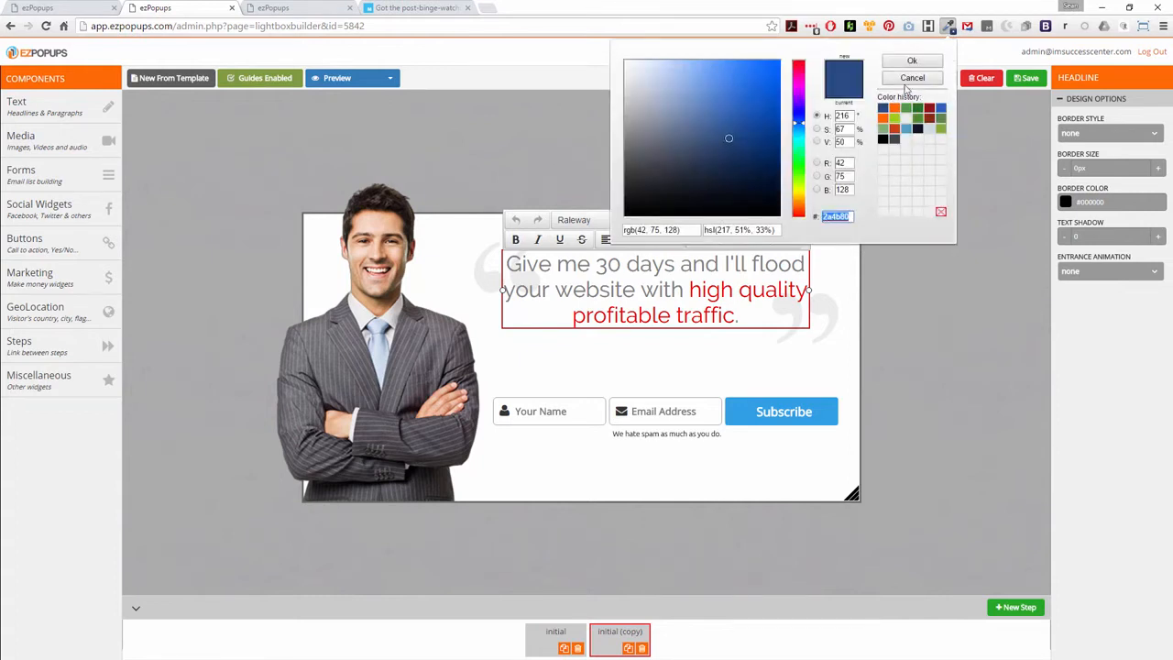
left_click(910, 79)
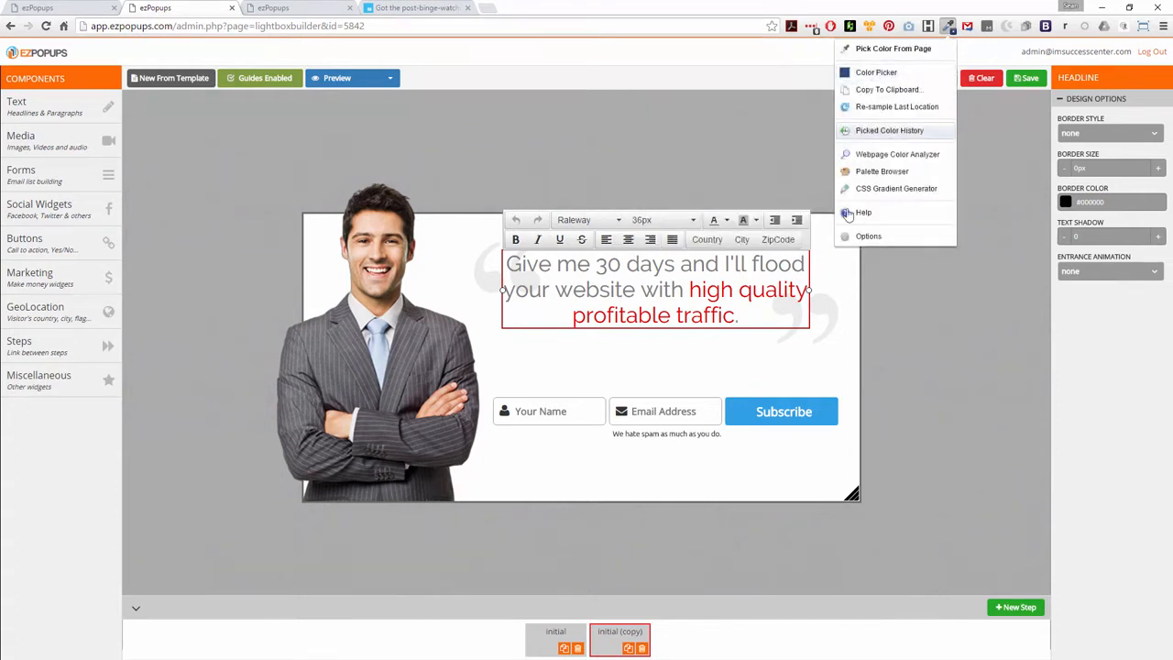
- Set the text colour of "high quality profitable traffic" in the copied step's headline to 2a4b80
left_click(701, 292)
left_click_drag(688, 289, 733, 315)
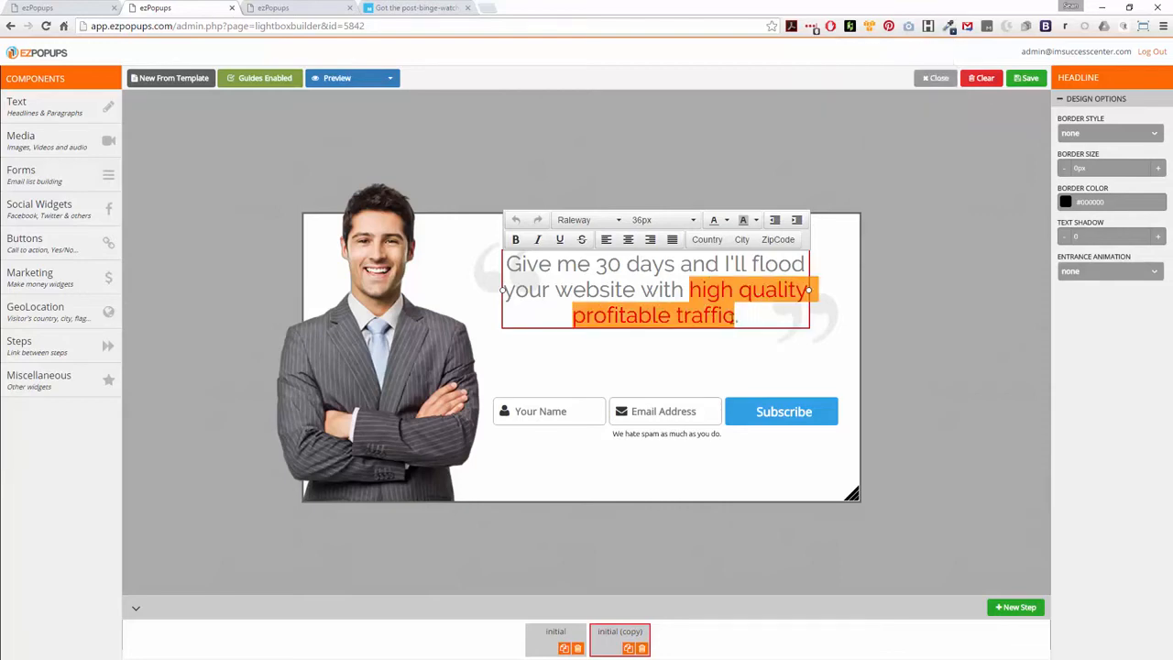
left_click(727, 220)
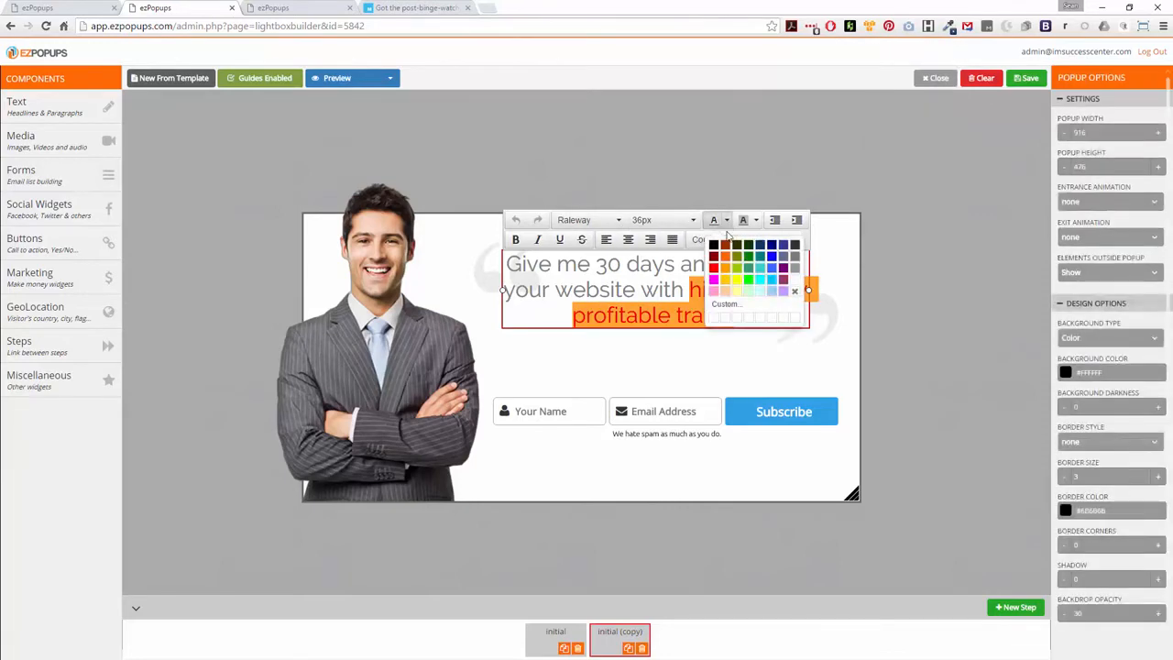
left_click(729, 308)
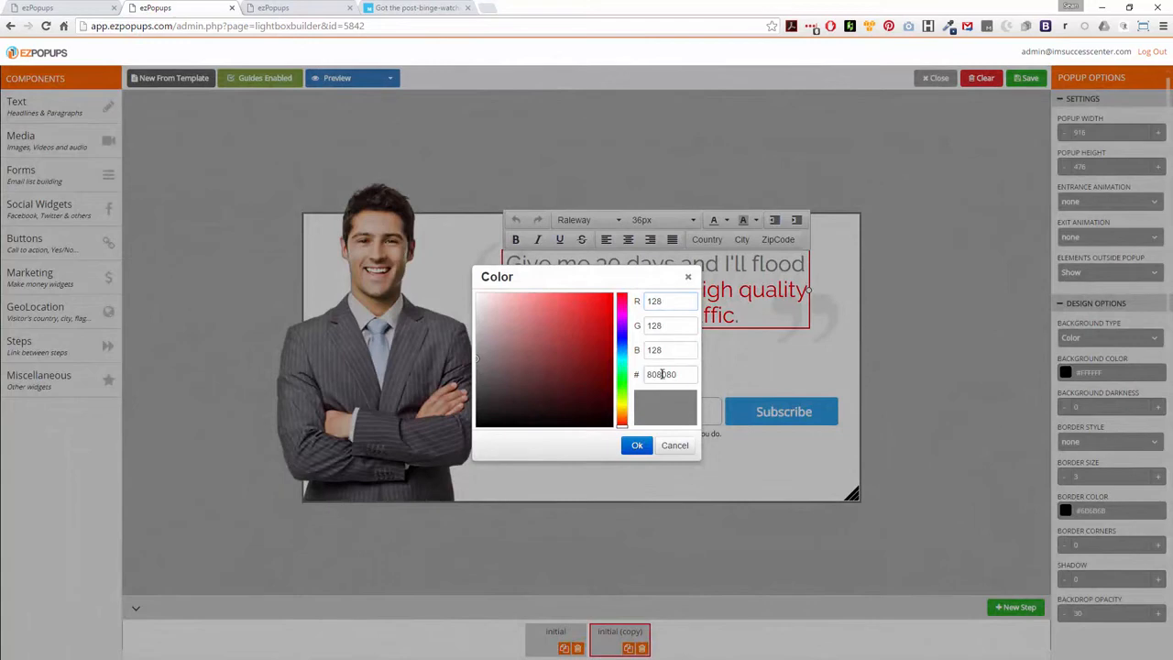
type("2a4b80")
left_click(636, 445)
left_click(742, 365)
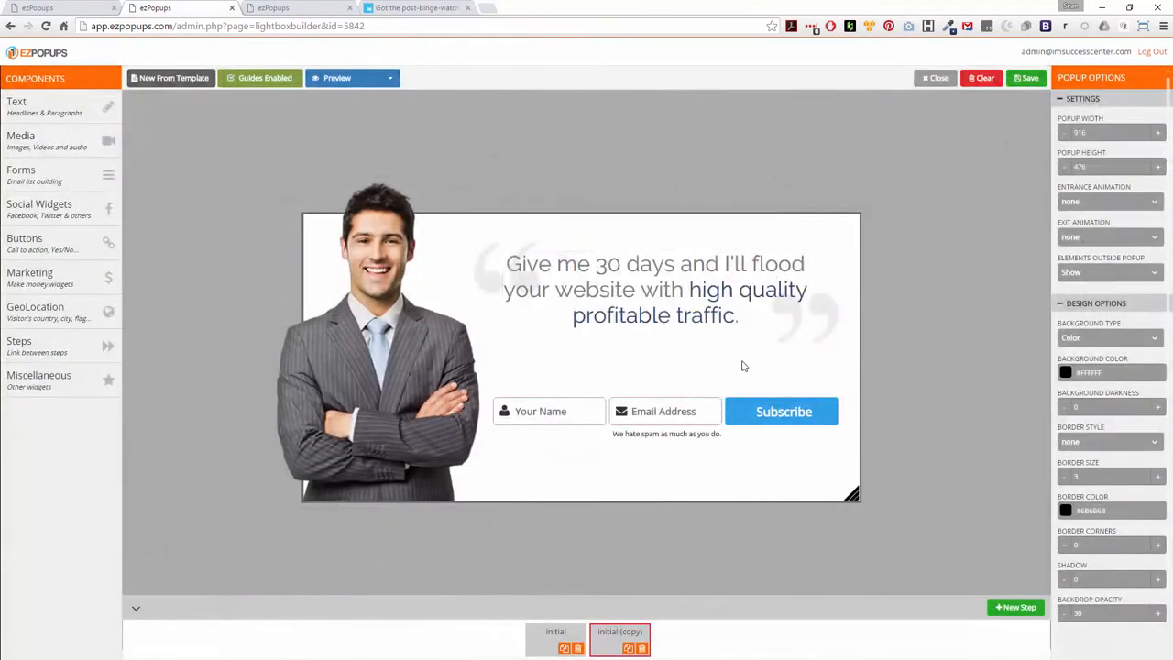
- Bold the words "high quality profitable traffic" in the copied step's headline
left_click(727, 316)
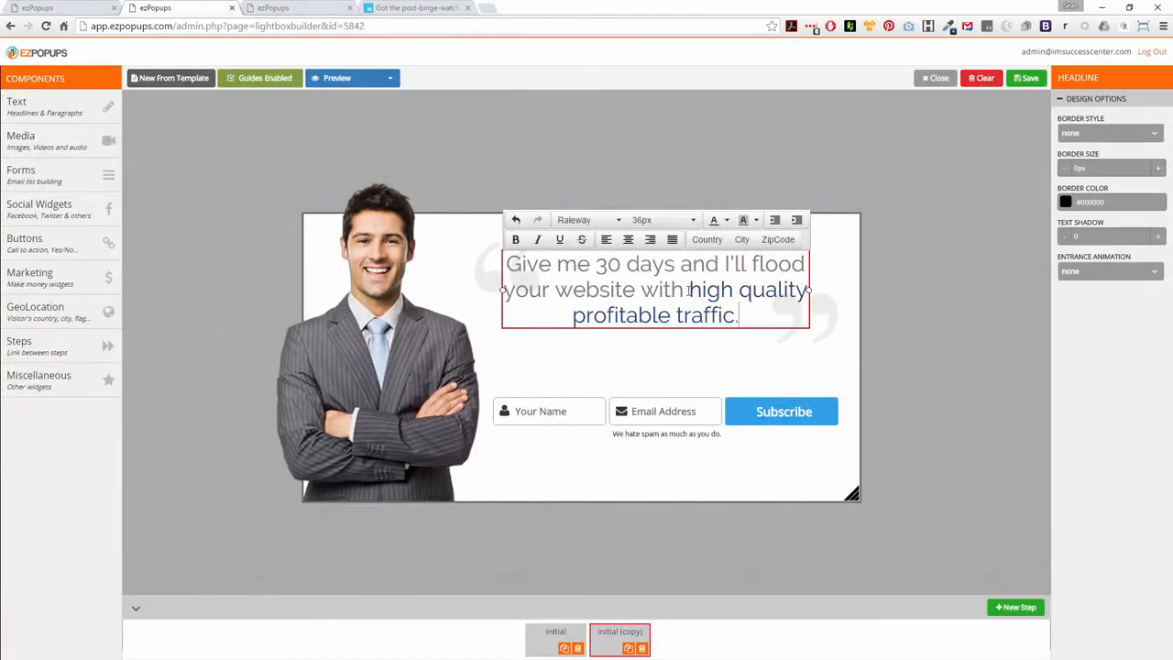
left_click_drag(689, 289, 734, 315)
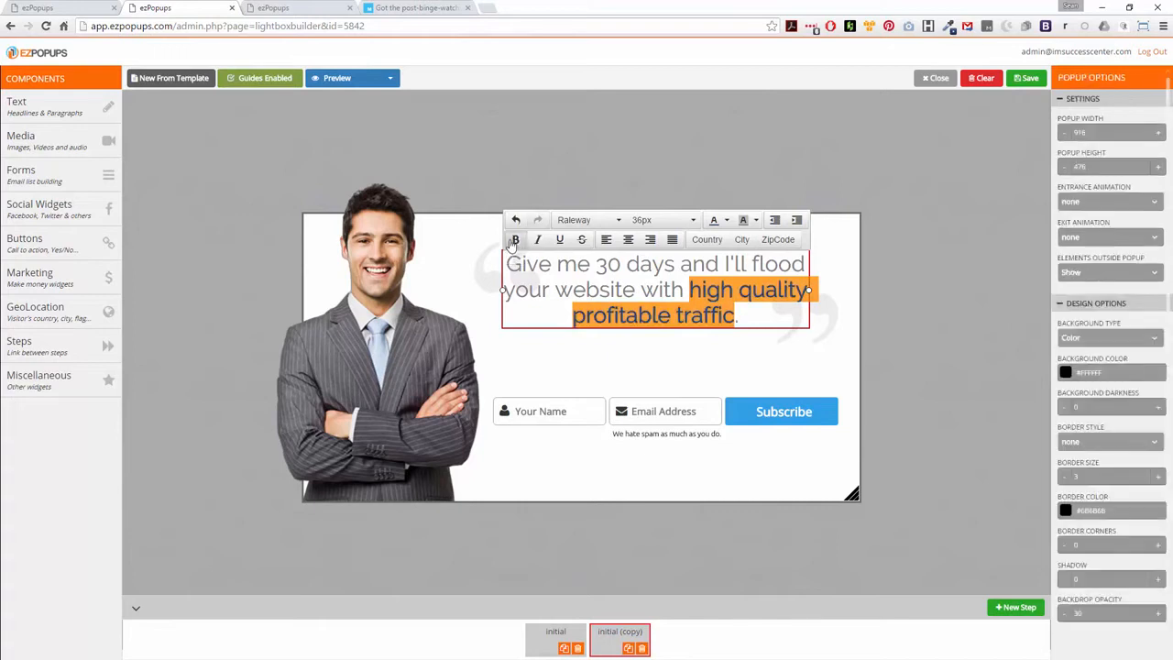
left_click(514, 240)
left_click(630, 365)
- Set the opt-in form's button background colour to #2a4b80 and its button text to "Get Access Now"
left_click(753, 419)
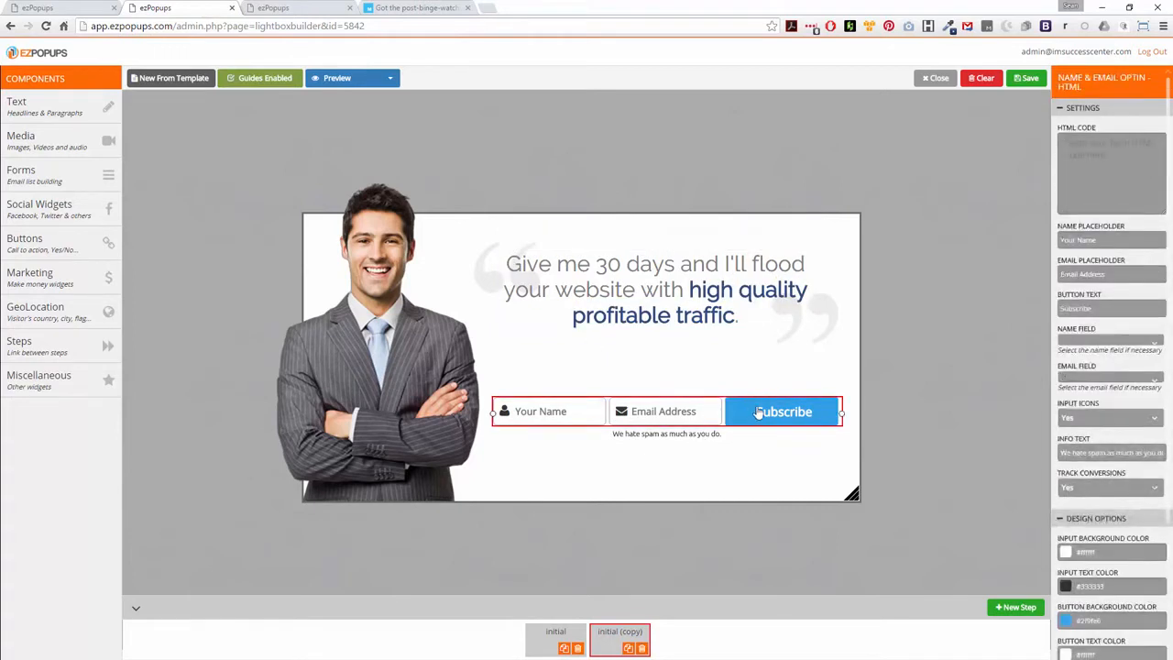
left_click_drag(1076, 620, 1139, 621)
type("#2a4b80")
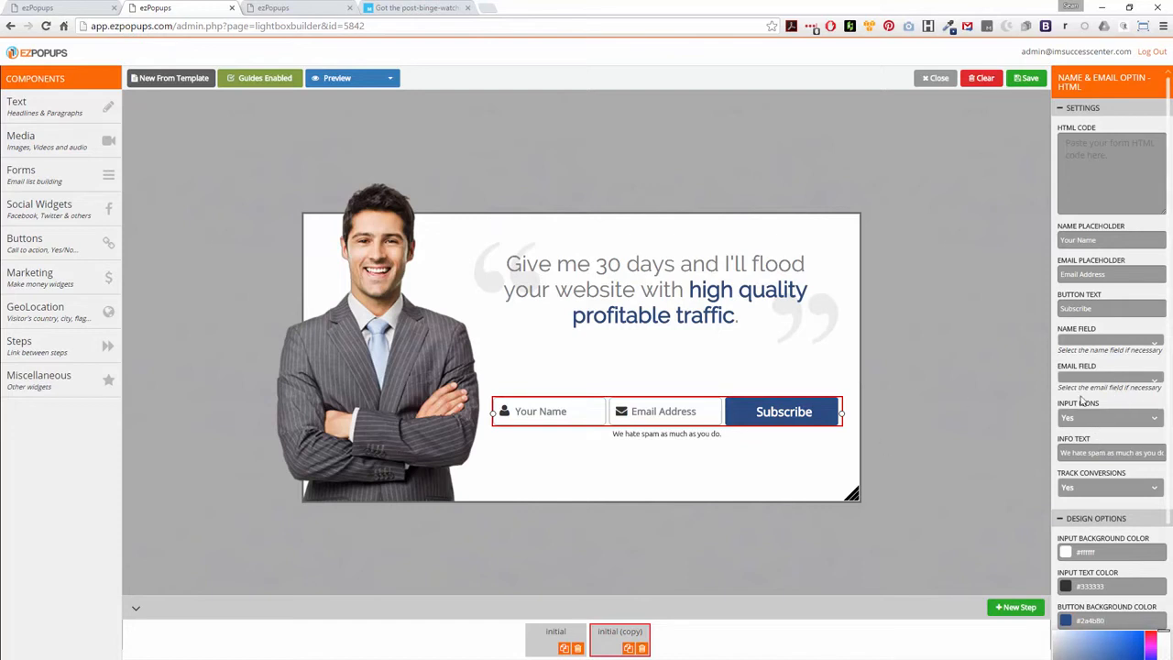
left_click(1074, 306)
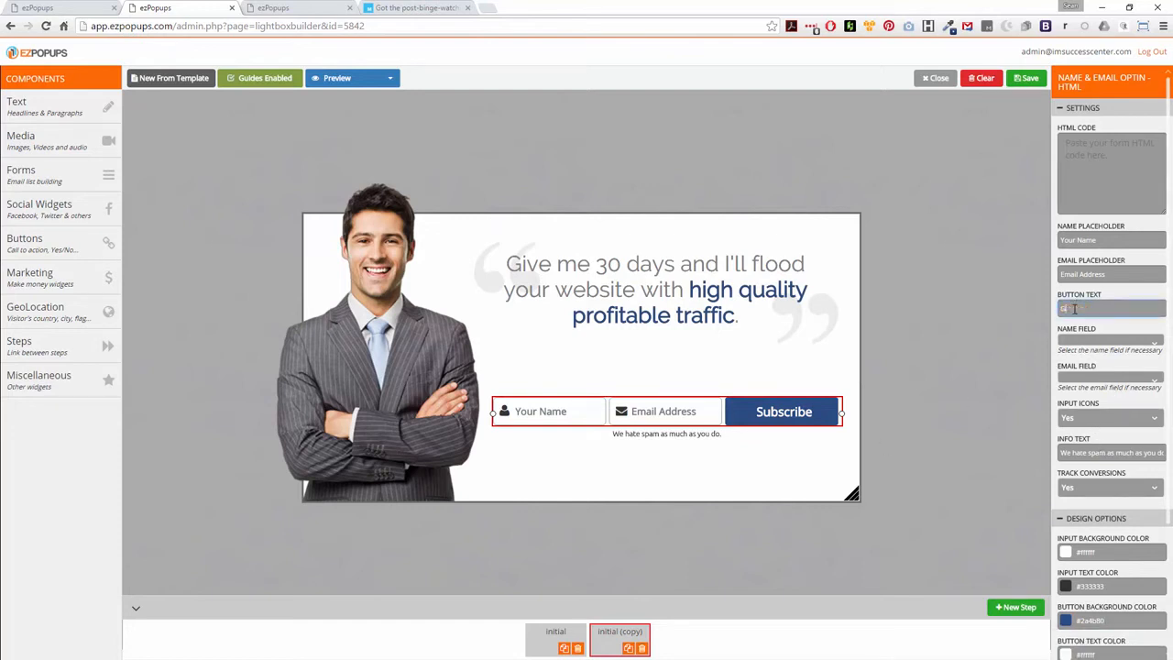
type("Get Access Now")
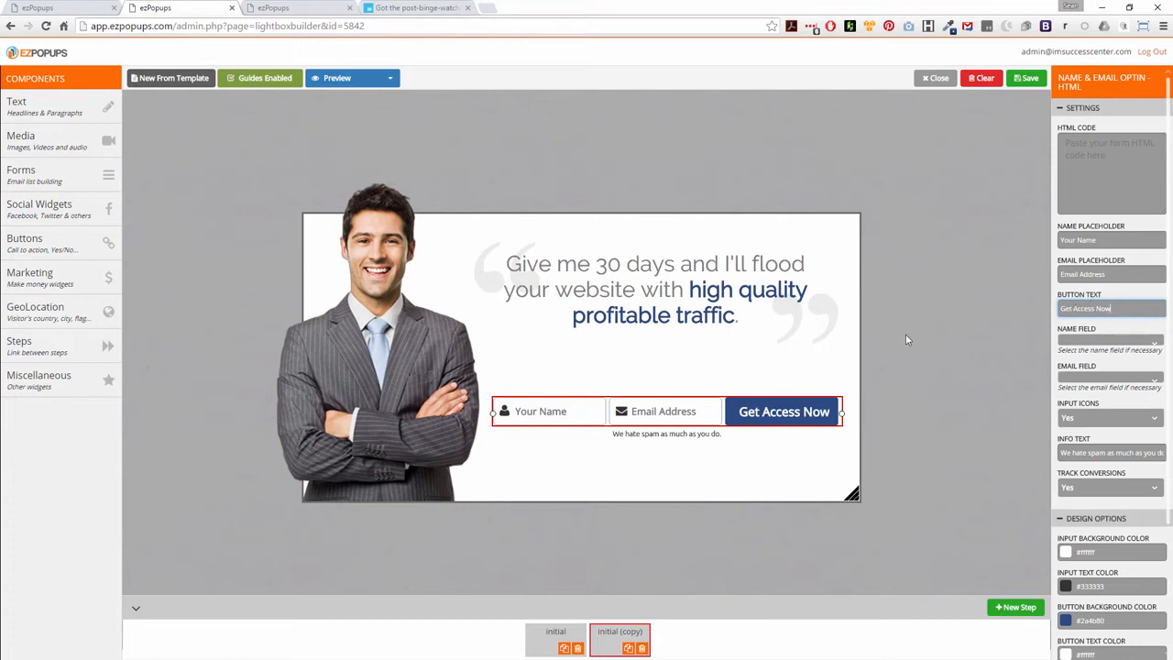
left_click(925, 353)
- Add a headline above the opt-in form reading "Enter your name and email now to download"
left_click(46, 106)
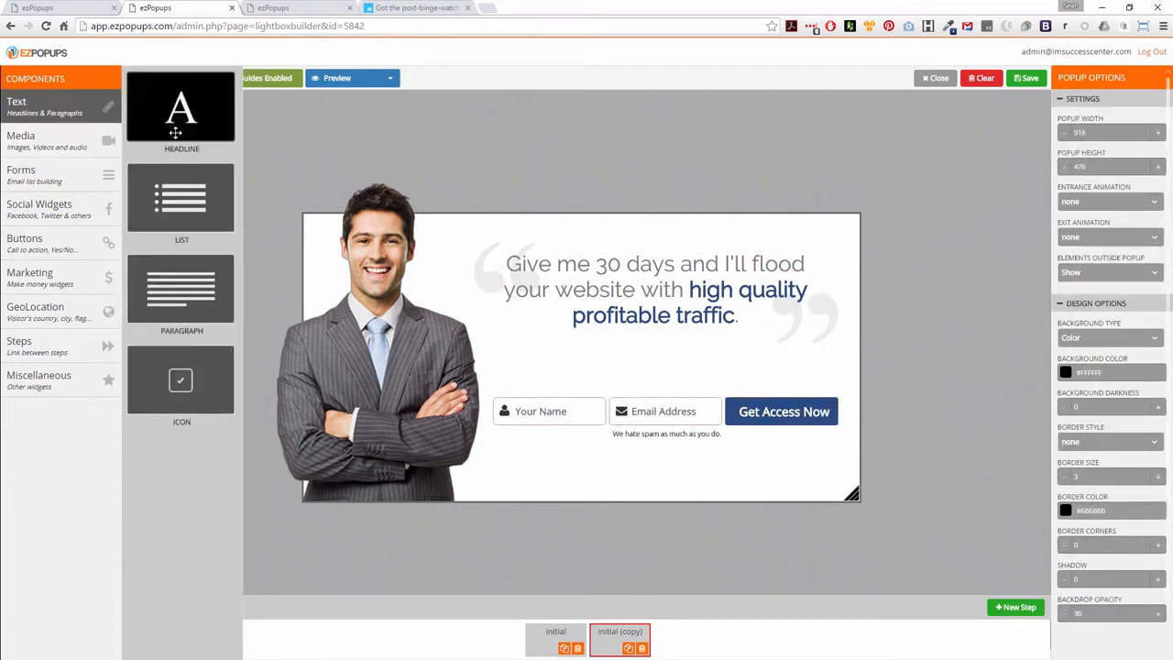
left_click_drag(175, 133, 553, 388)
double_click(591, 368)
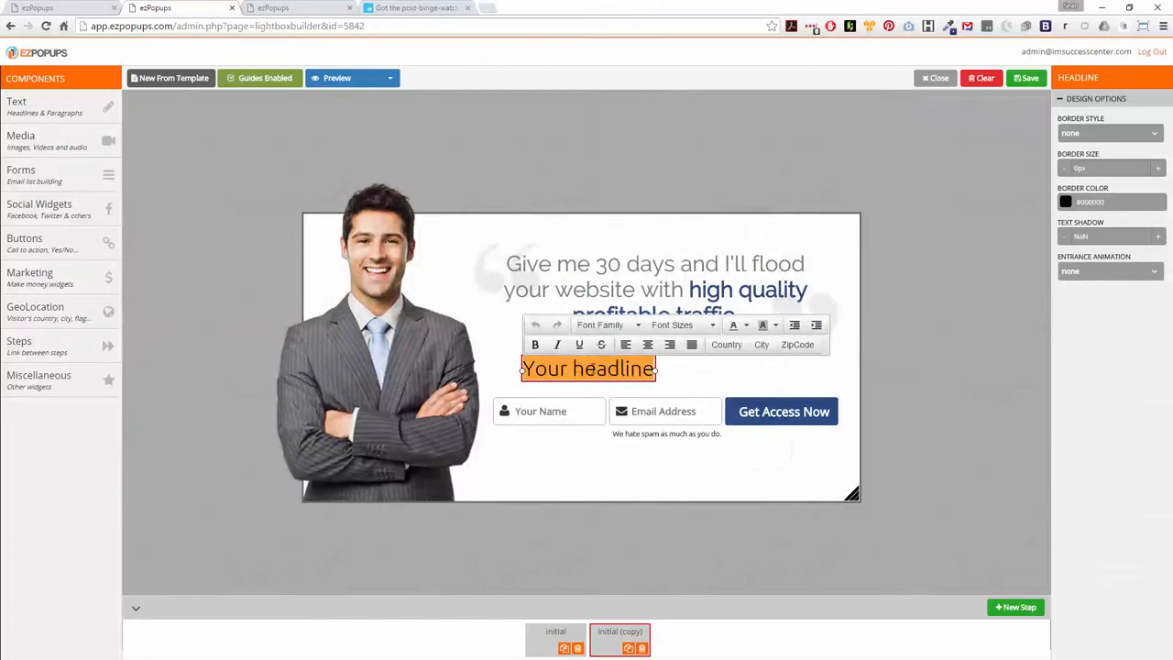
type("Enter your ")
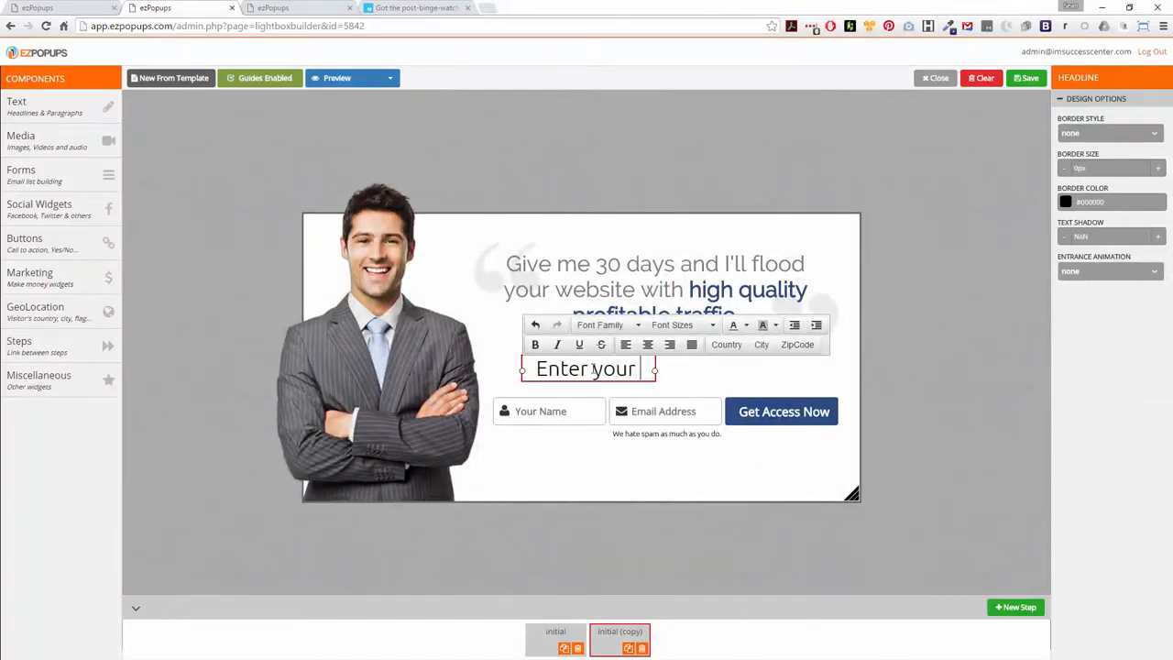
type("name ")
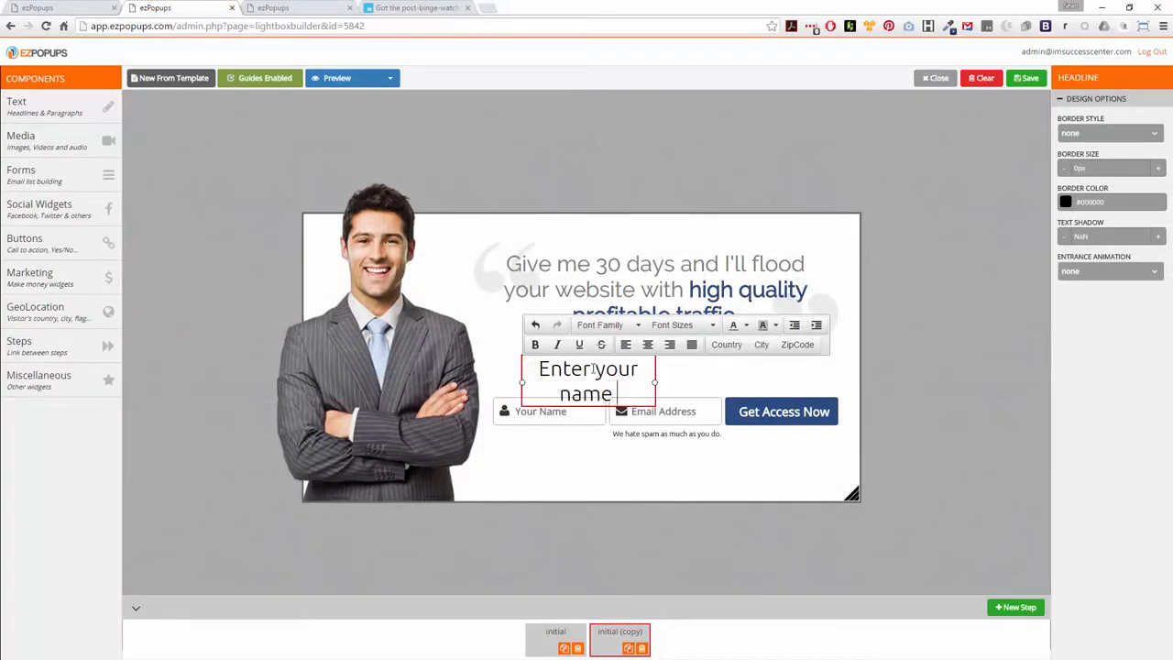
type("and email now")
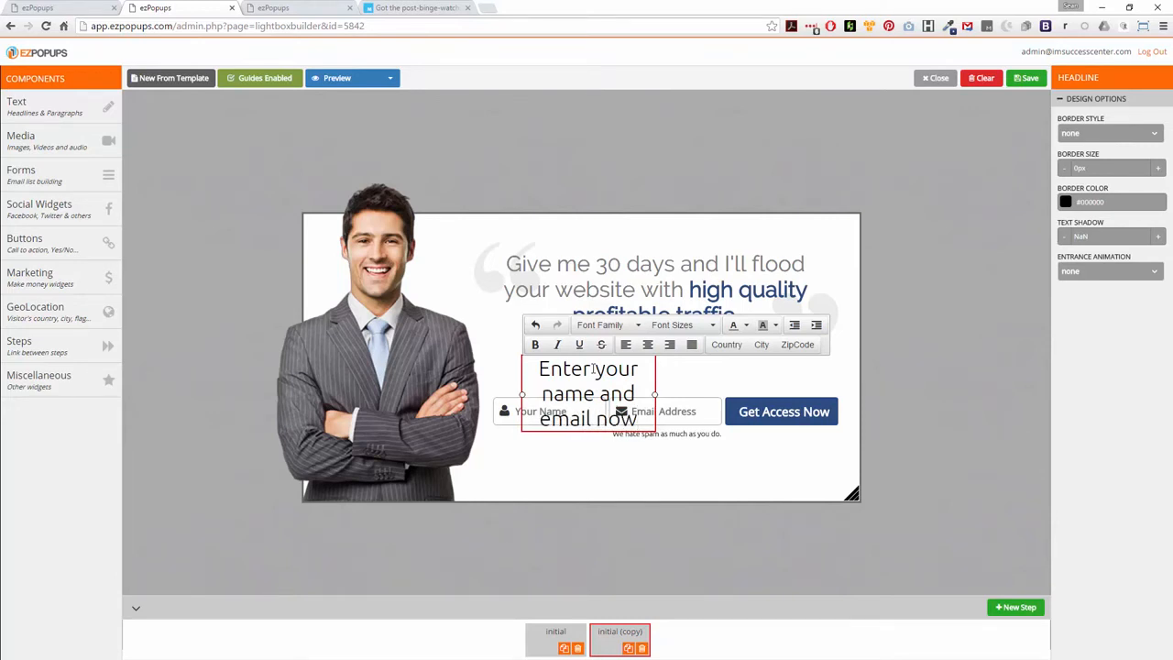
type(" to do")
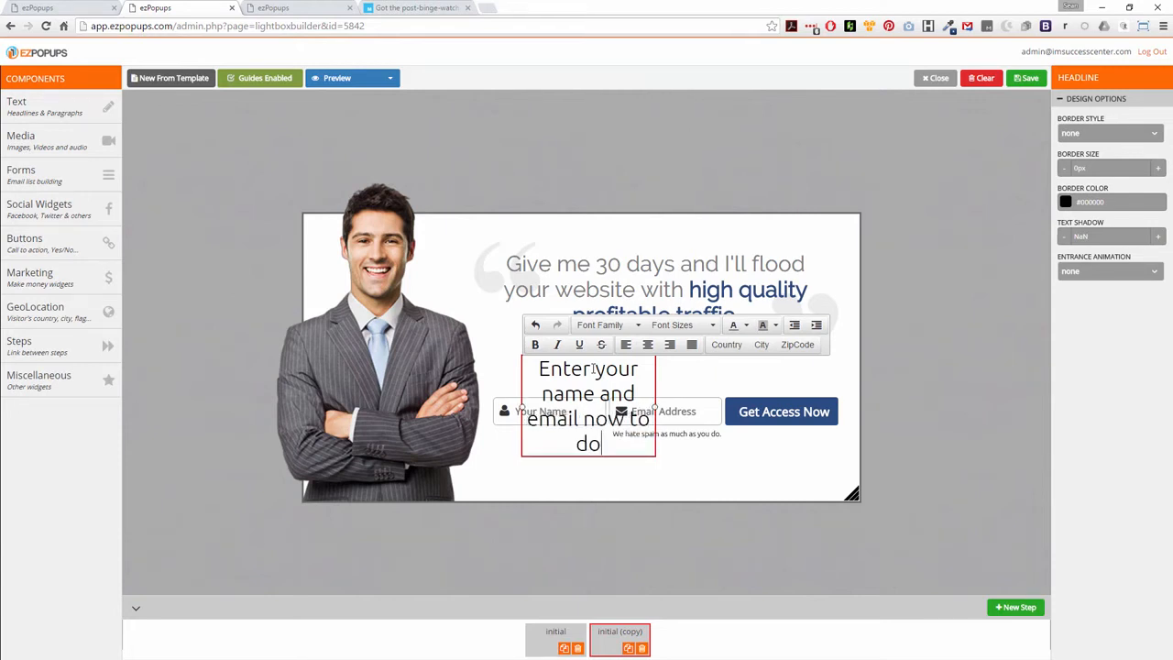
type("wnload")
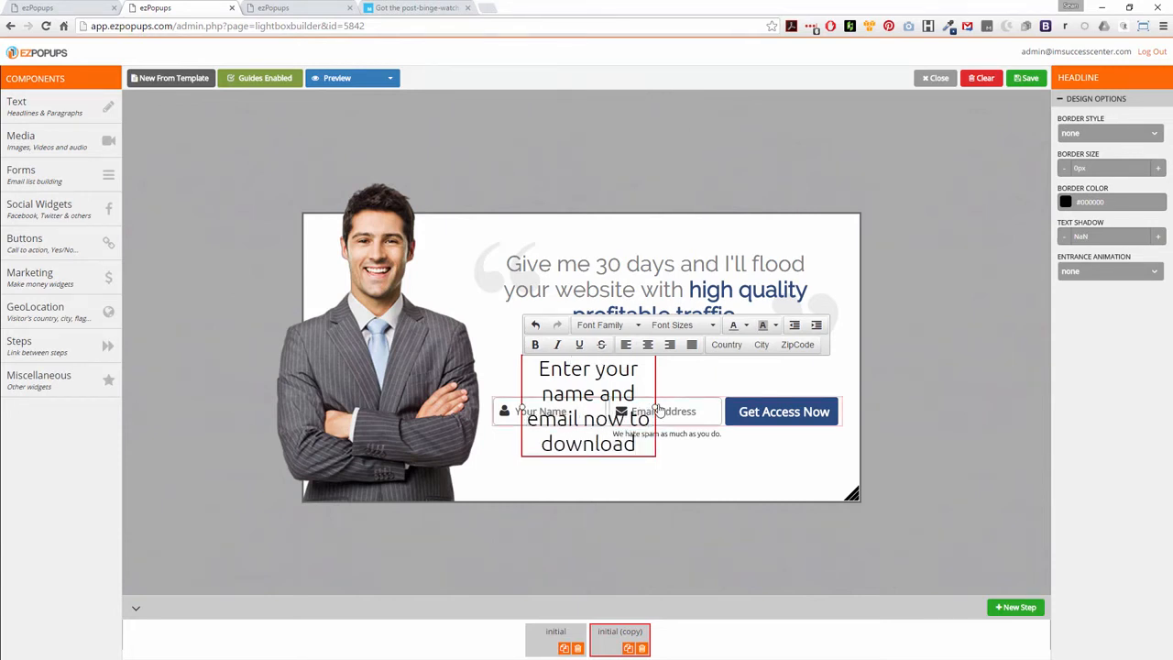
- Widen the new headline to span two lines and move it up clear of the form fields
left_click_drag(657, 408, 804, 407)
left_click(638, 418)
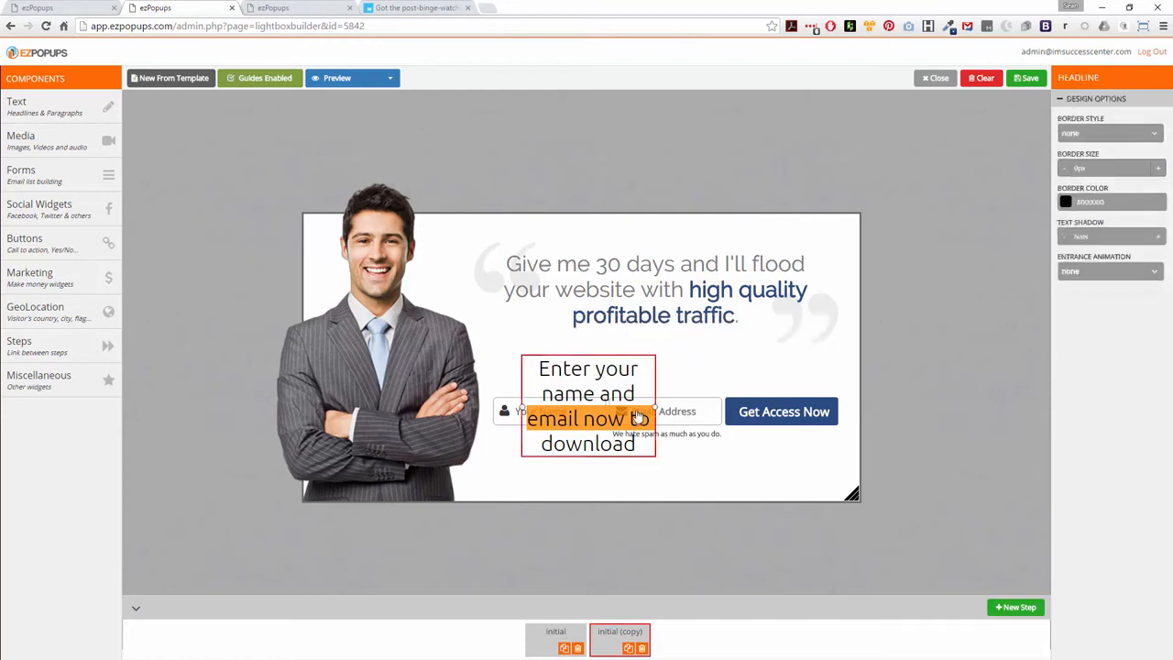
left_click_drag(658, 407, 813, 387)
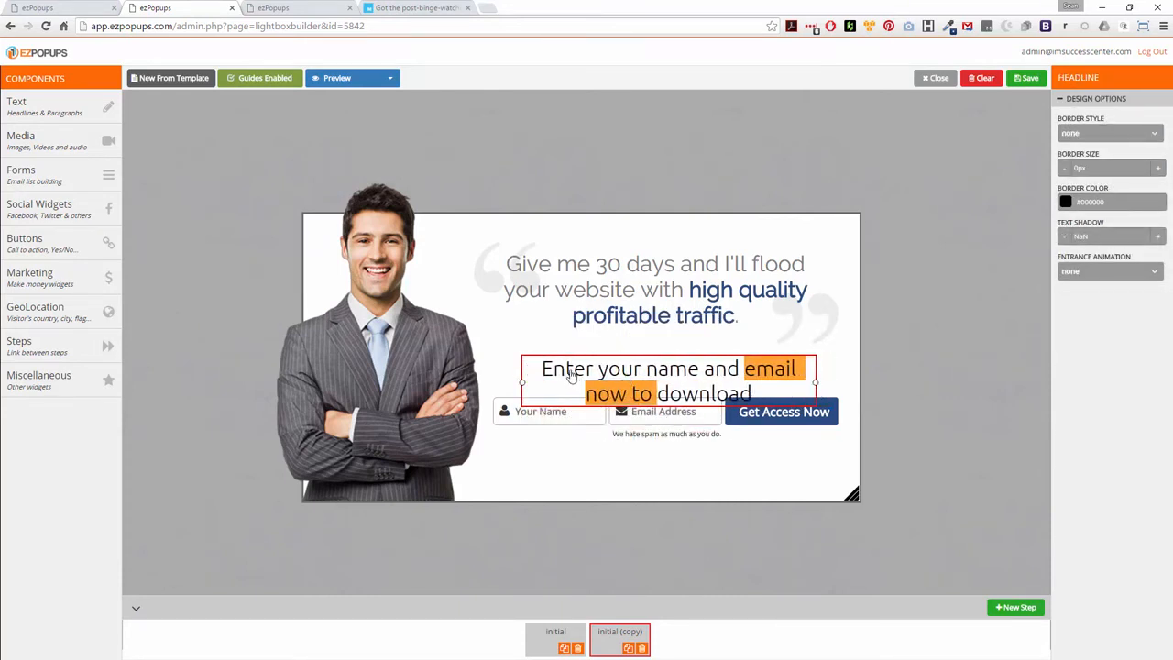
mouse_move(623, 368)
left_mouse_down()
mouse_move(608, 355)
mouse_move(616, 347)
left_mouse_up()
- Set the new headline's font size to 20px and position it just above the form fields
double_click(666, 370)
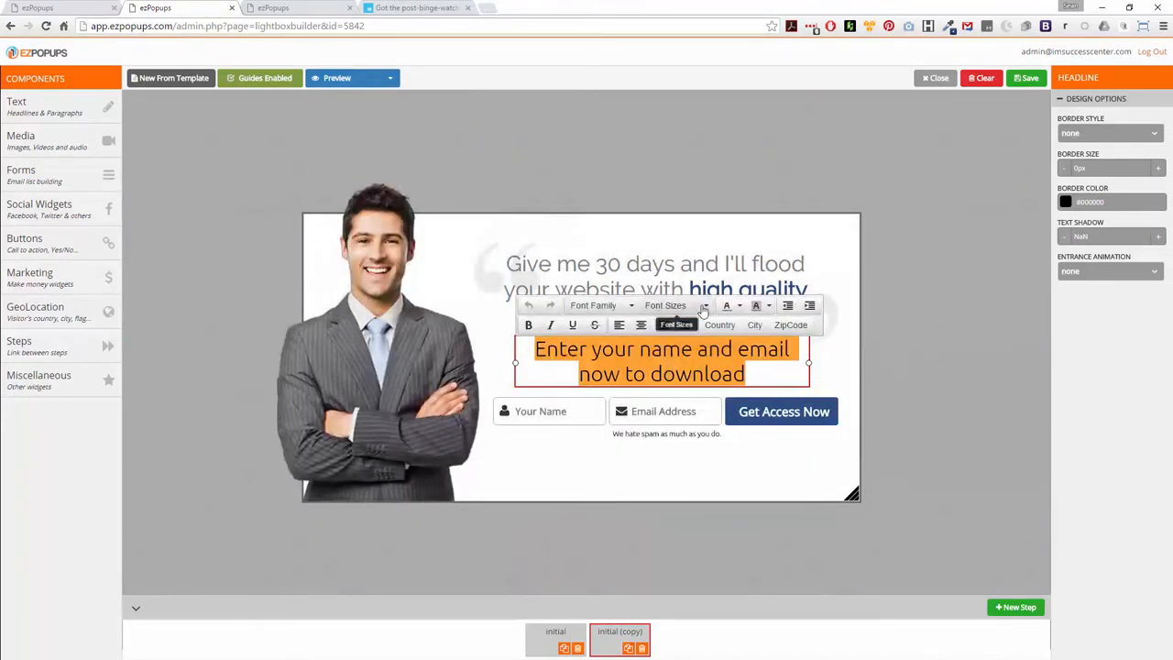
left_click(703, 306)
left_click(678, 414)
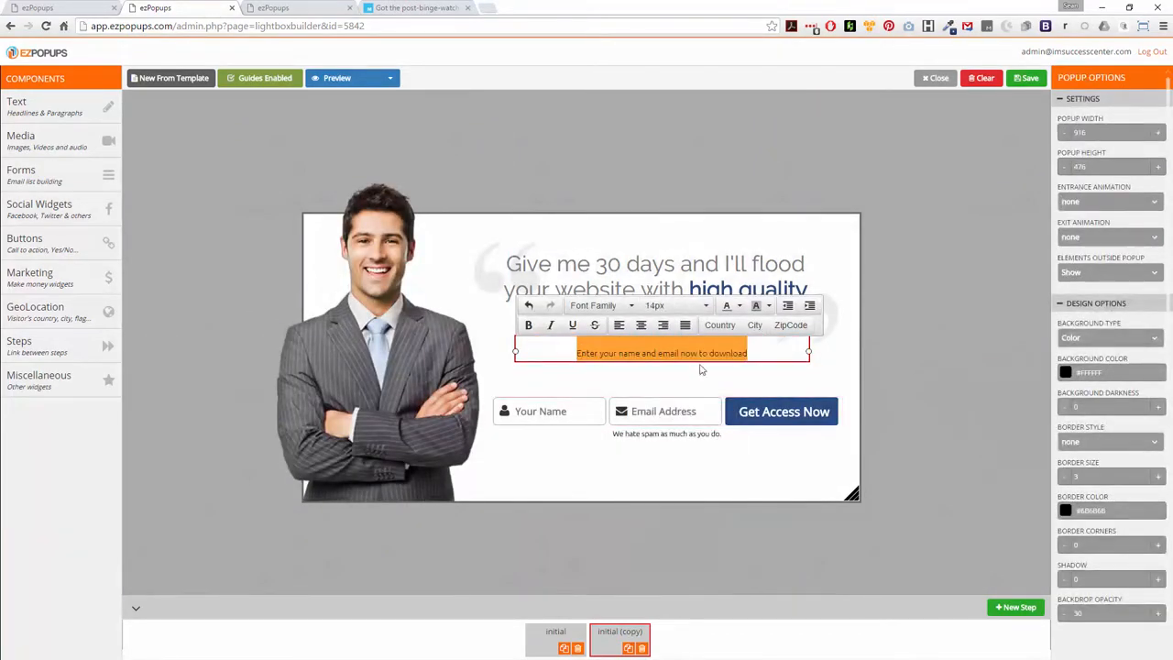
left_click(704, 306)
left_click(678, 473)
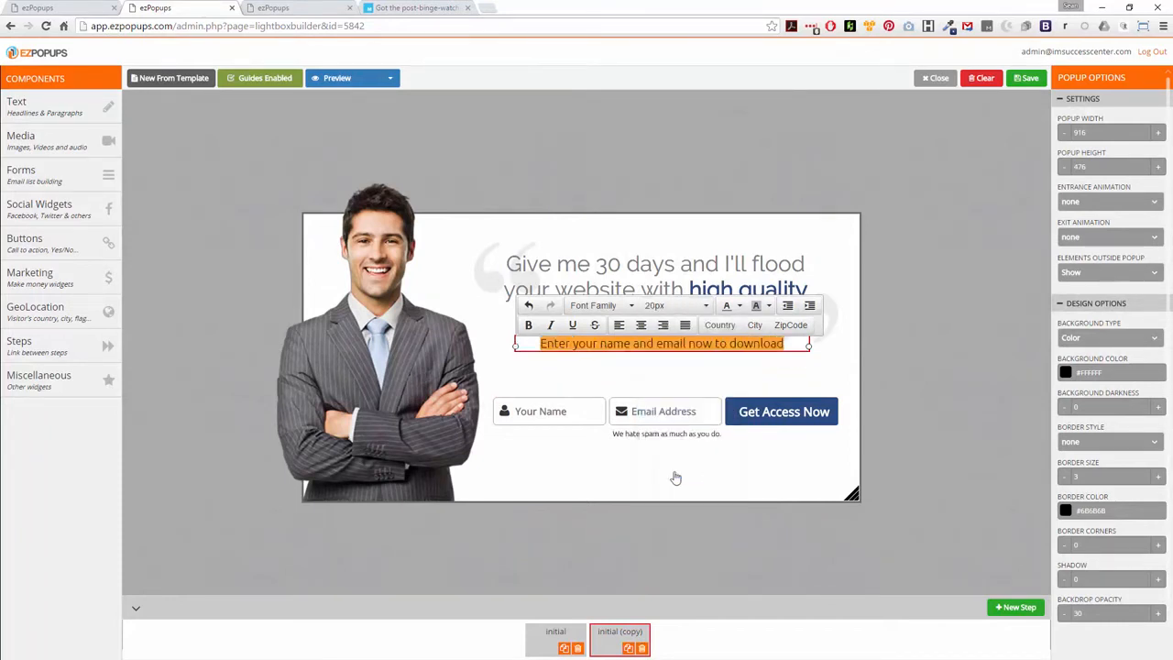
left_click(686, 349)
left_click_drag(686, 349, 667, 373)
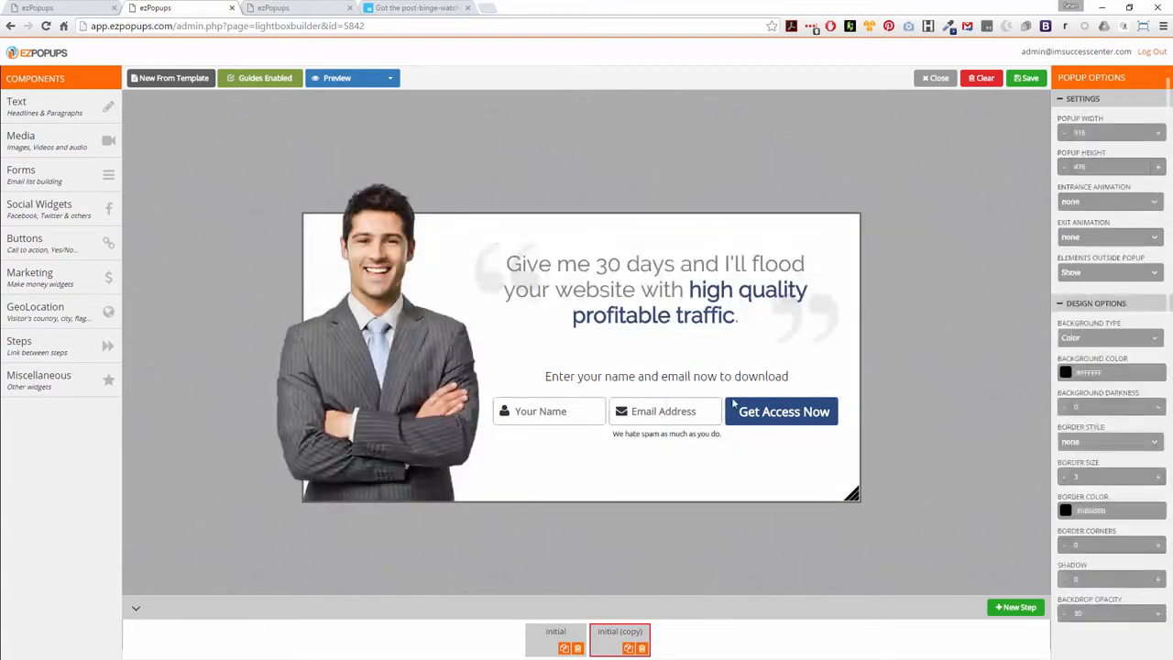
- Rename the copied step as "Optin"
right_click(623, 633)
left_click(608, 639)
double_click(609, 635)
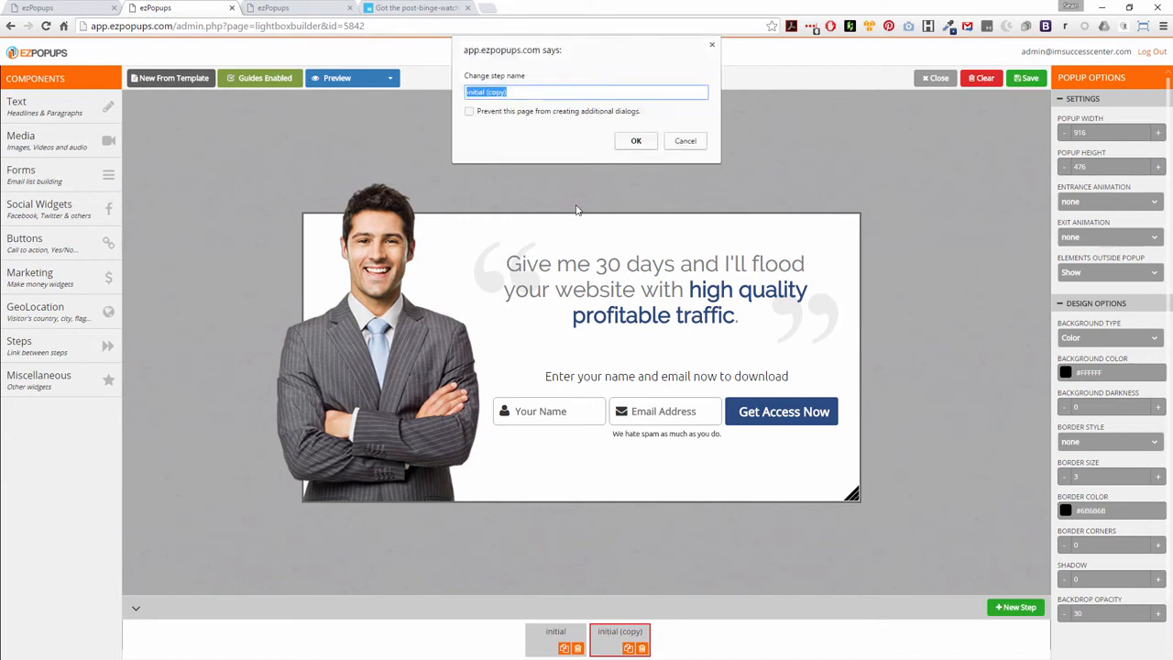
type("Optin")
key("Return")
- Set the background colour of the initial step's "Sure" button to #2a4b80
left_click(555, 635)
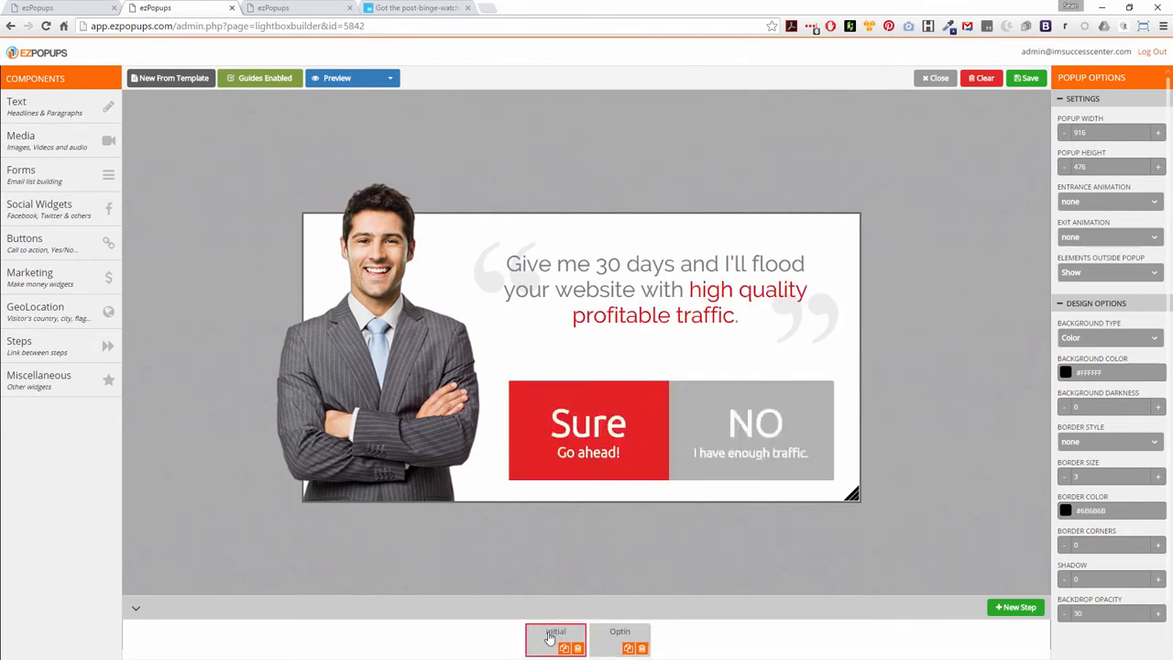
left_click(589, 430)
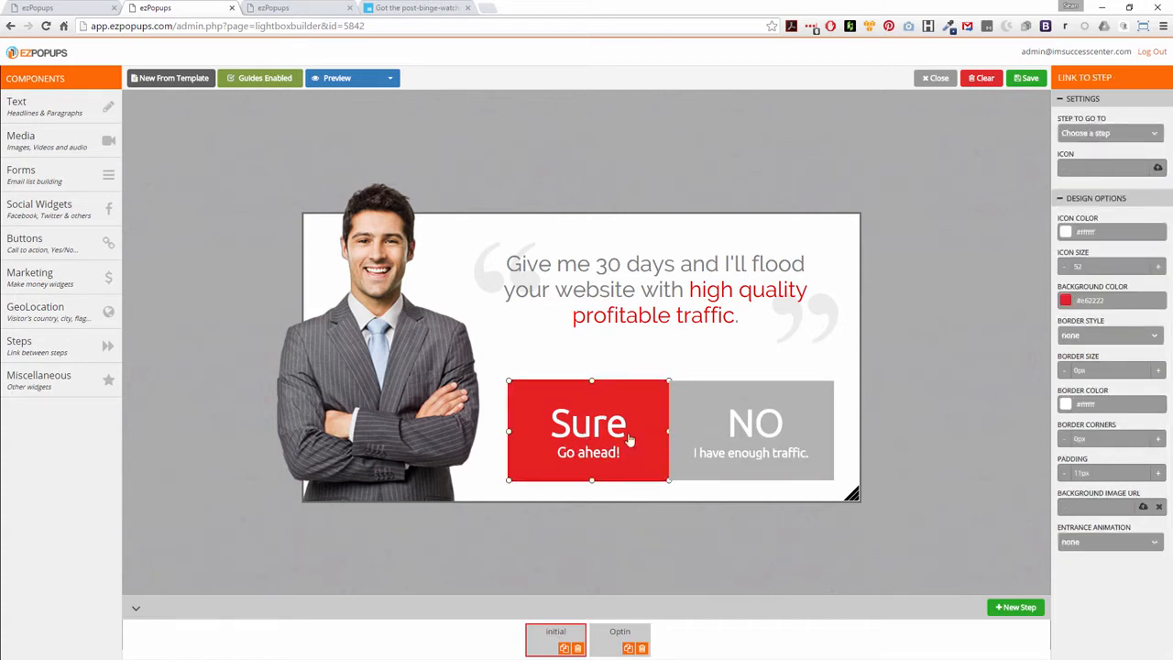
left_click(1092, 300)
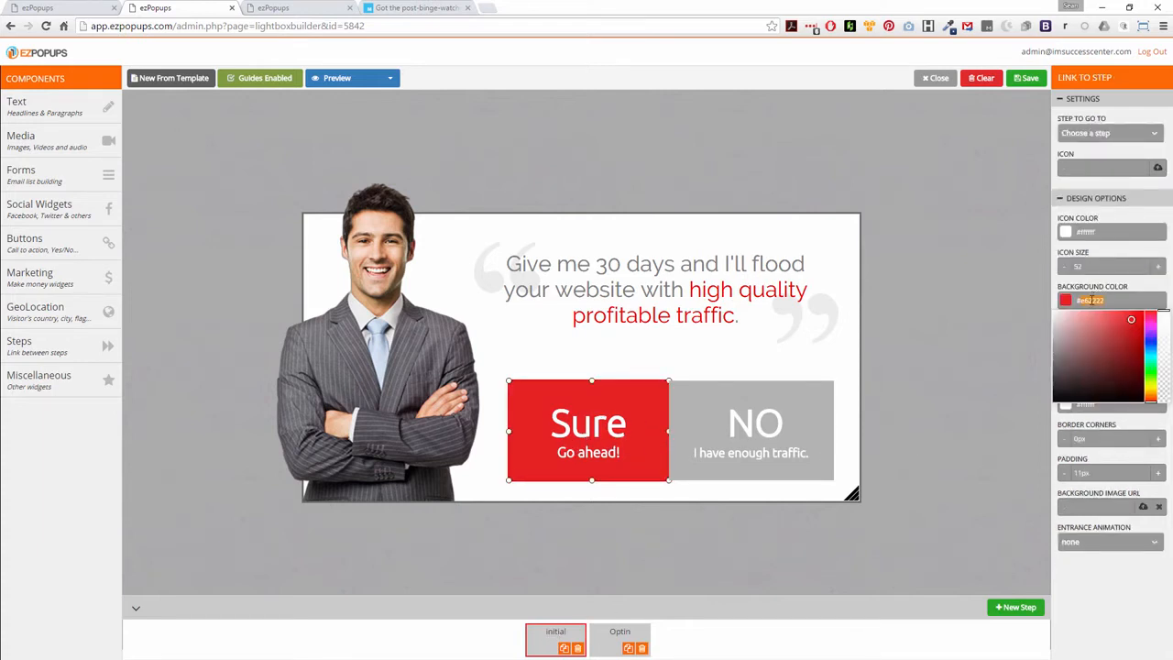
type("#2a4b80")
- Bold "high quality profitable traffic" in the initial step's headline and match its text colour to the blue "Sure" button
left_click(812, 295)
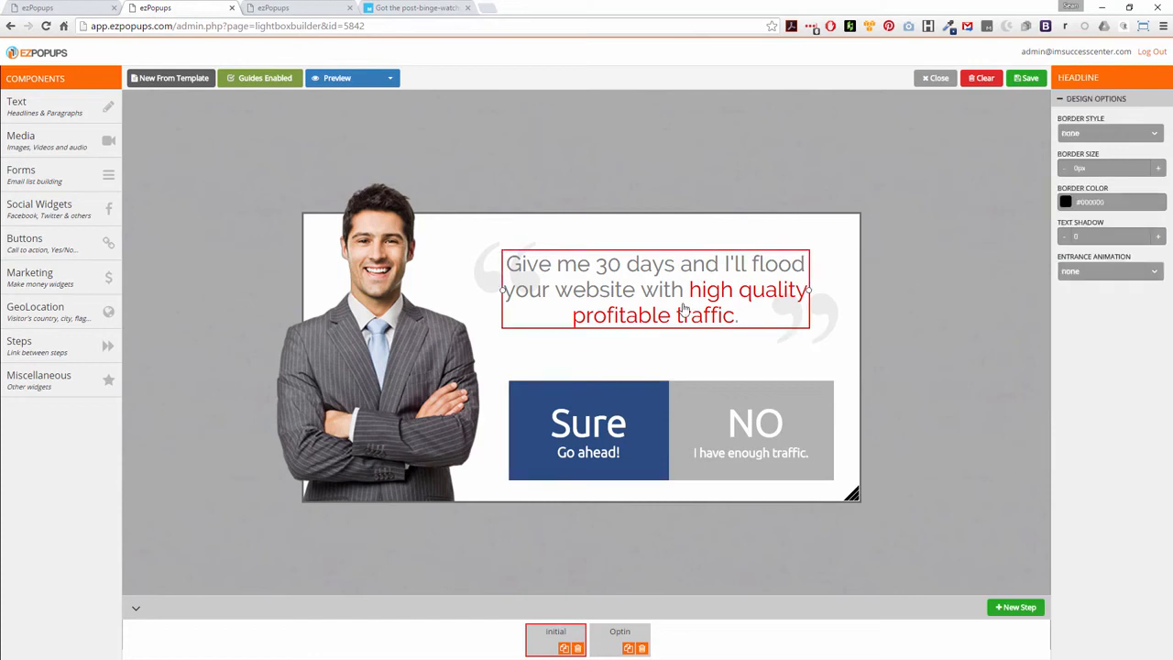
left_click_drag(710, 296, 735, 315)
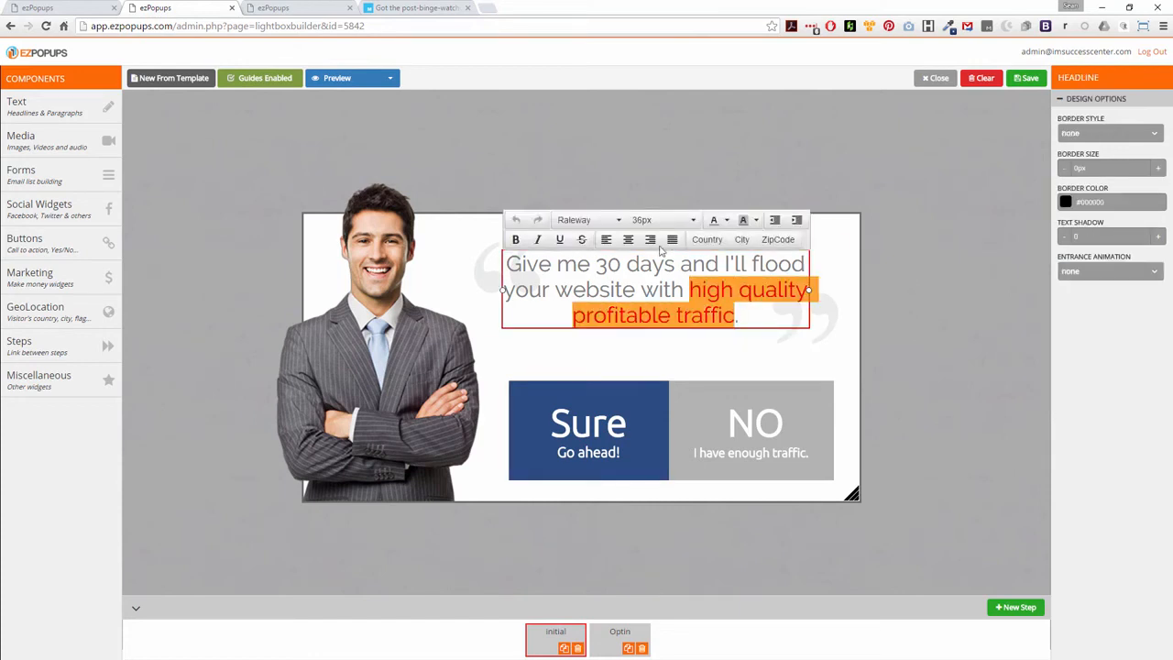
left_click(519, 240)
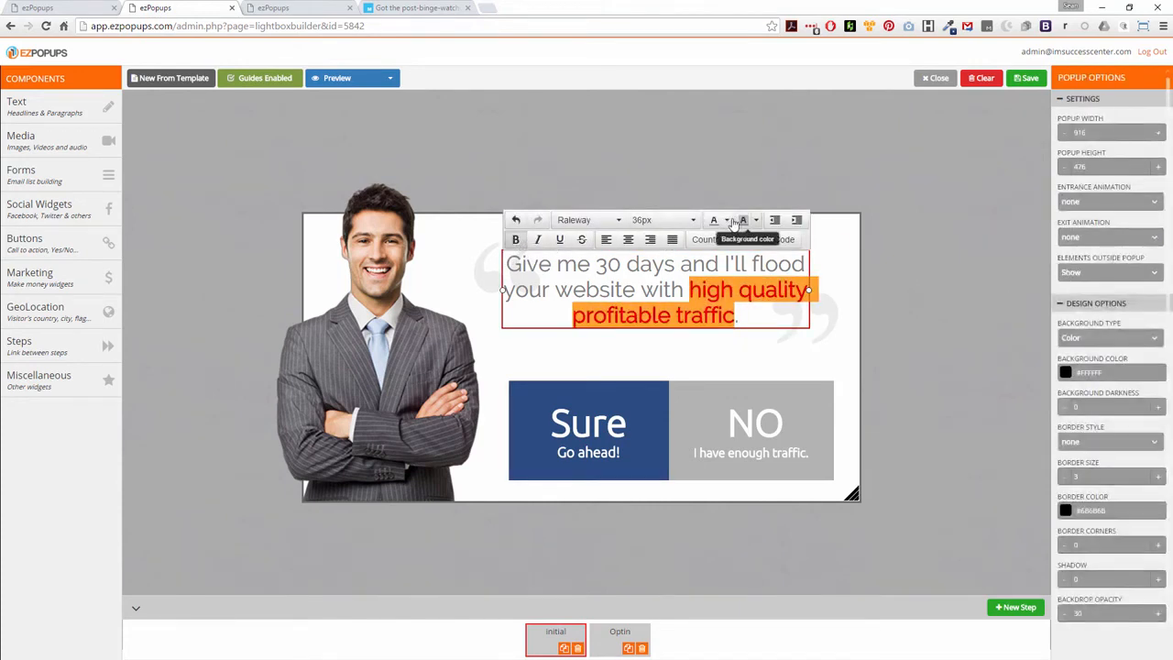
left_click(738, 223)
left_click(739, 306)
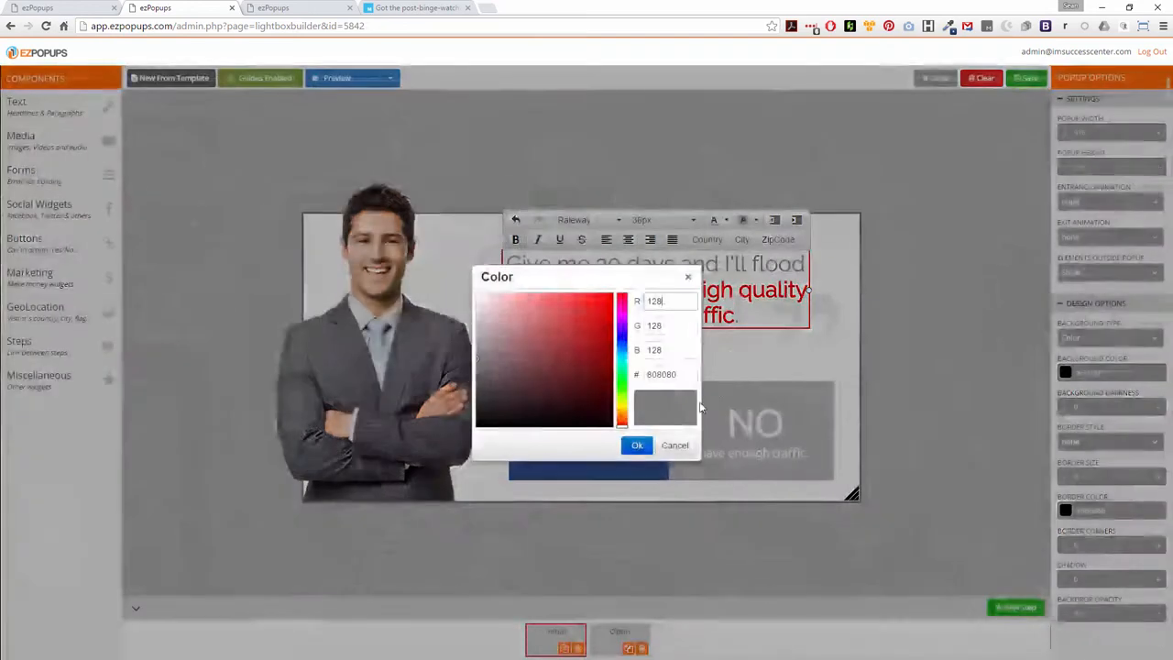
left_click(637, 445)
left_click(795, 352)
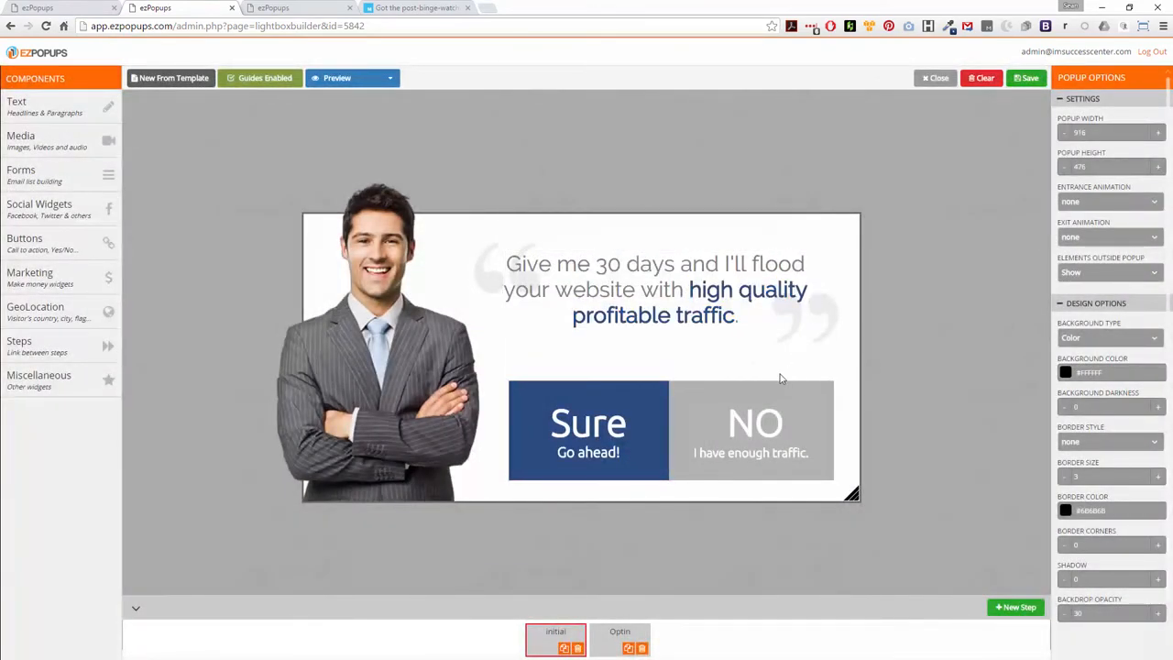
- Link the "Sure" button to the Optin step
left_click(597, 418)
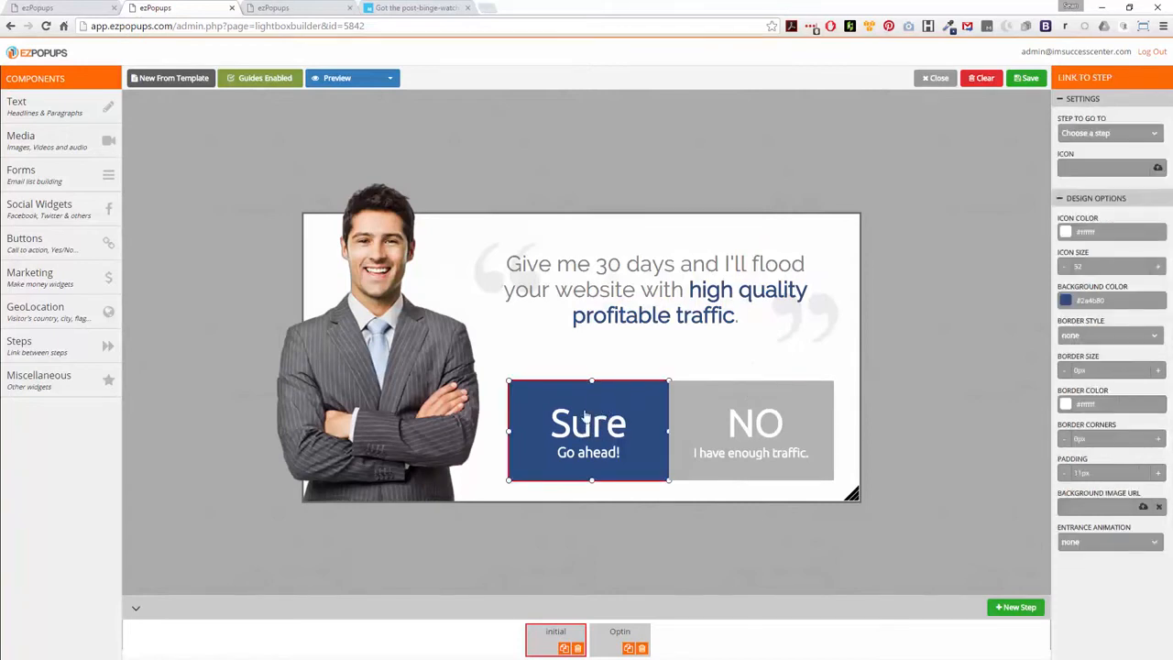
left_click(1100, 134)
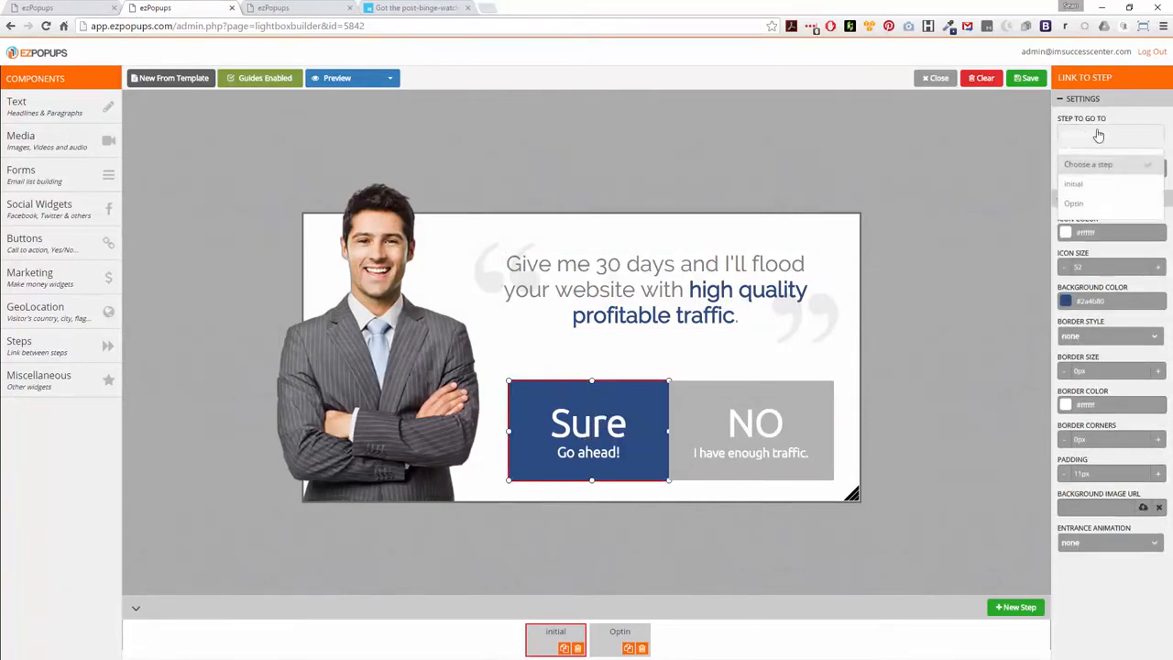
left_click(1078, 204)
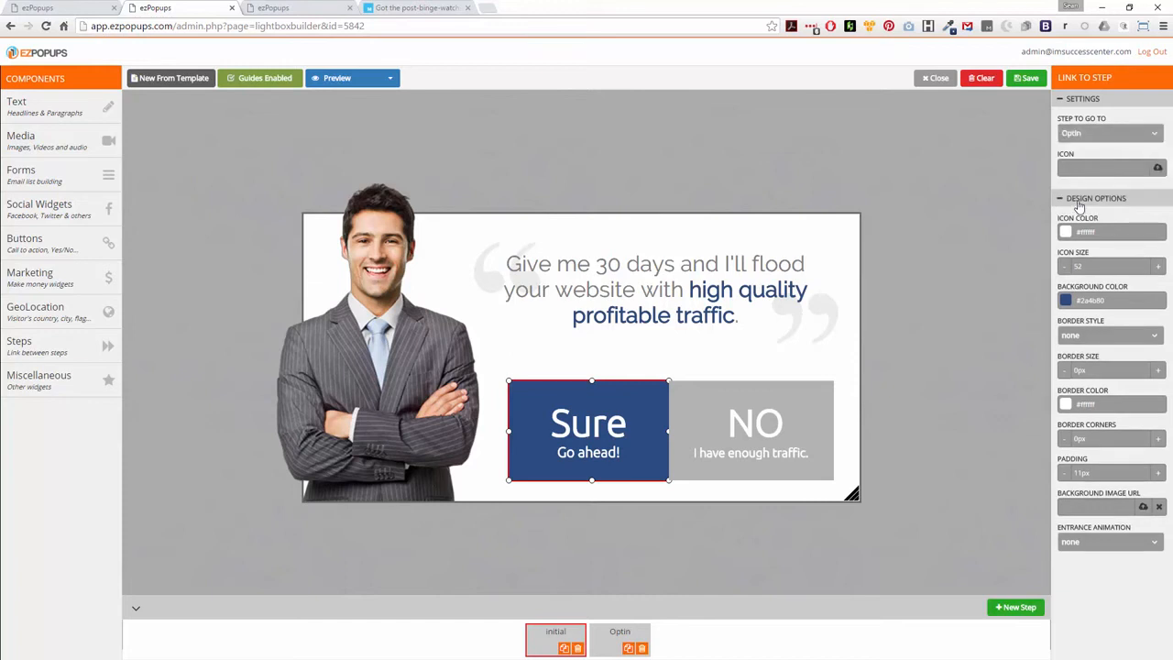
left_click(950, 206)
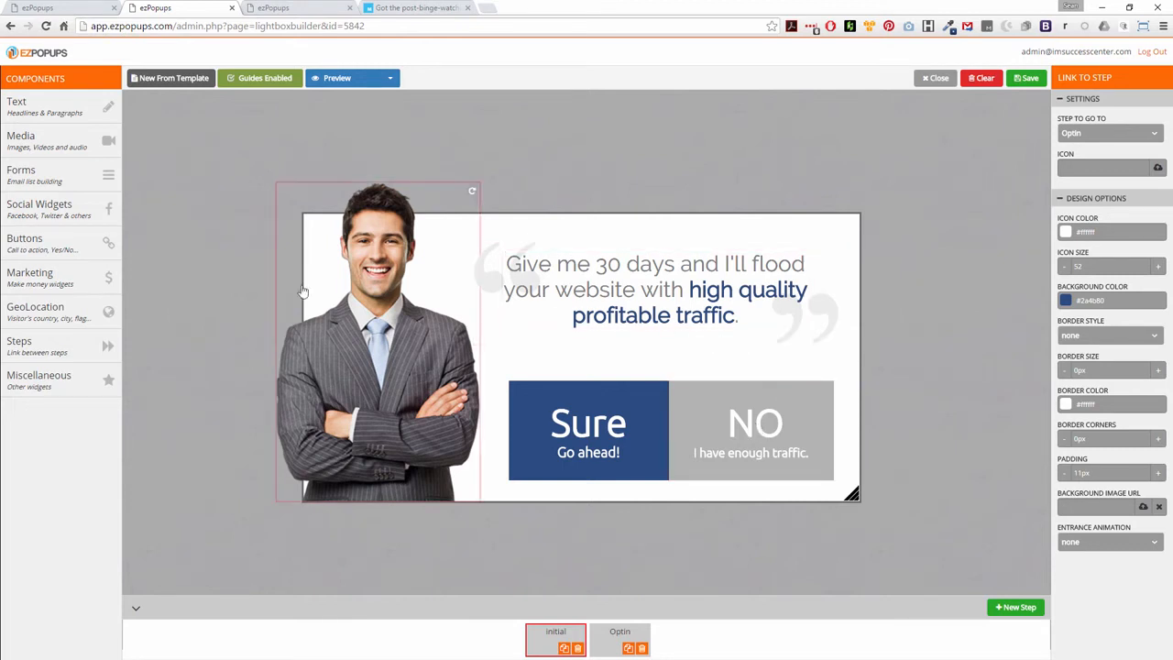
- Add a Facebook like button below the name and email form on the Optin step
left_click(80, 211)
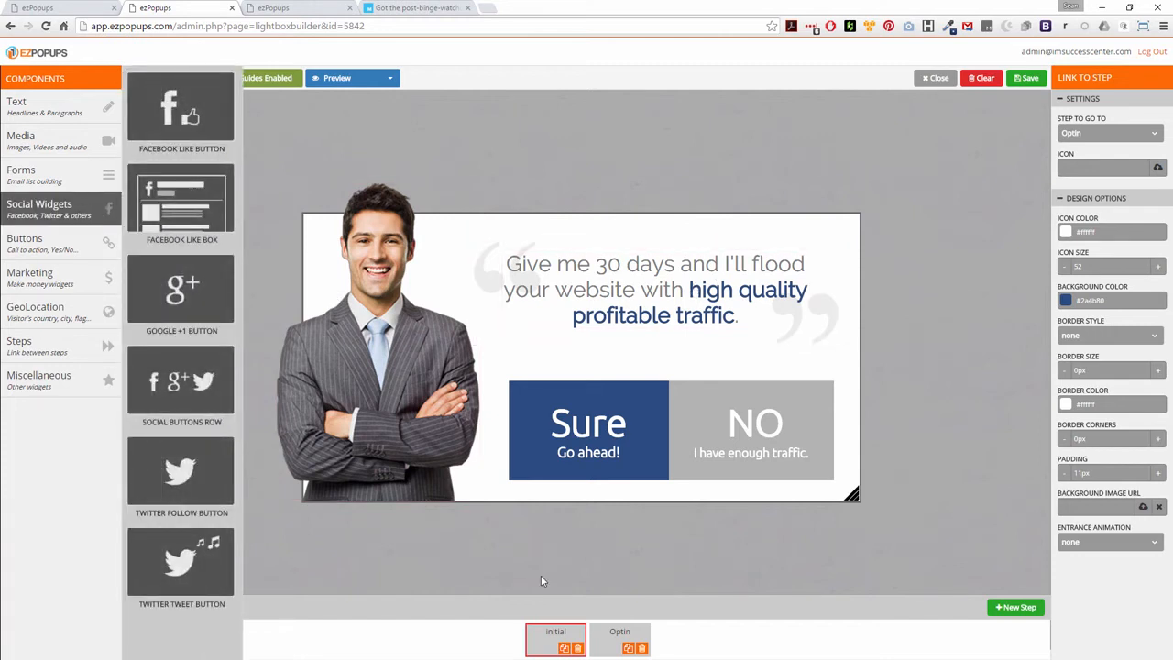
left_click(614, 641)
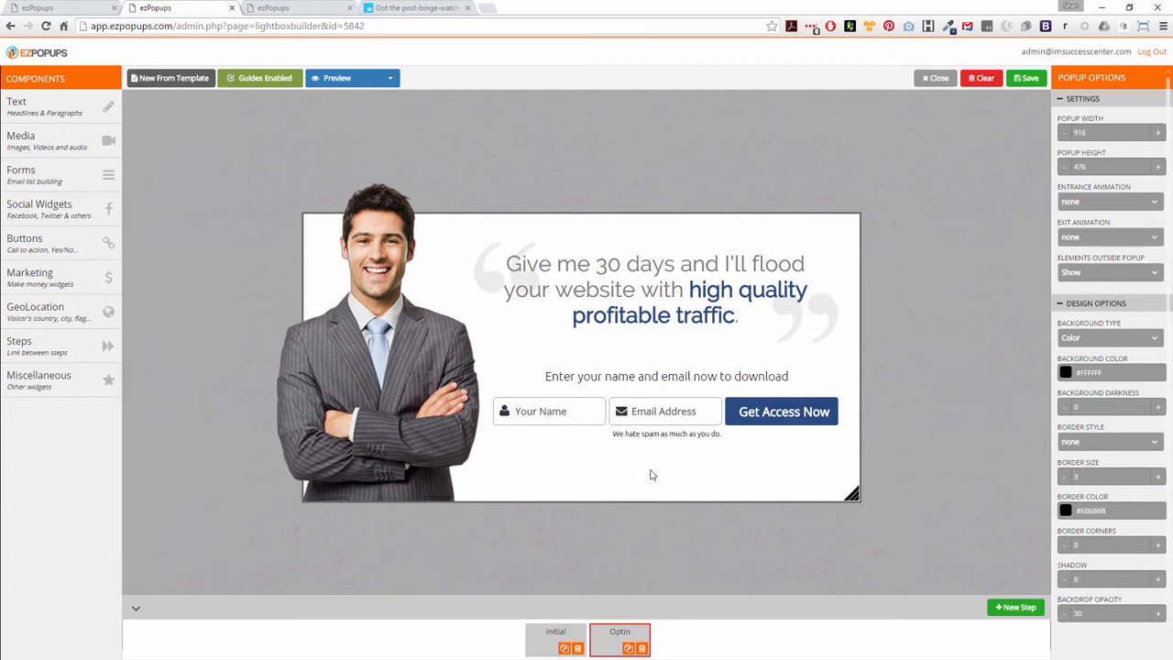
left_click(46, 207)
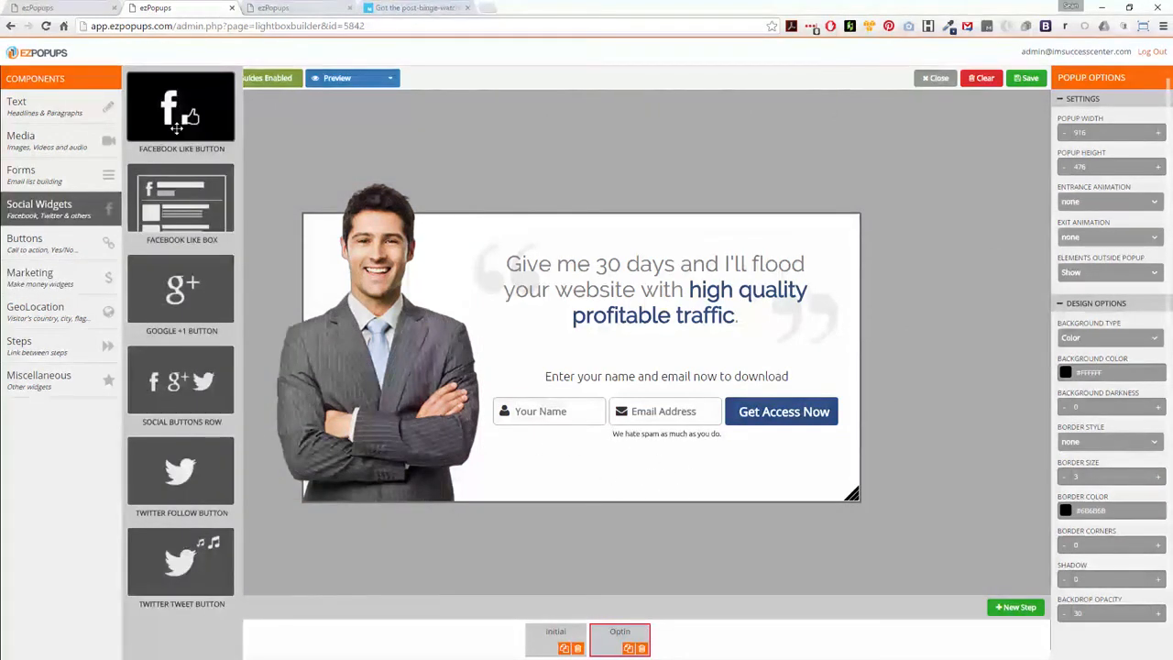
left_click_drag(177, 128, 630, 492)
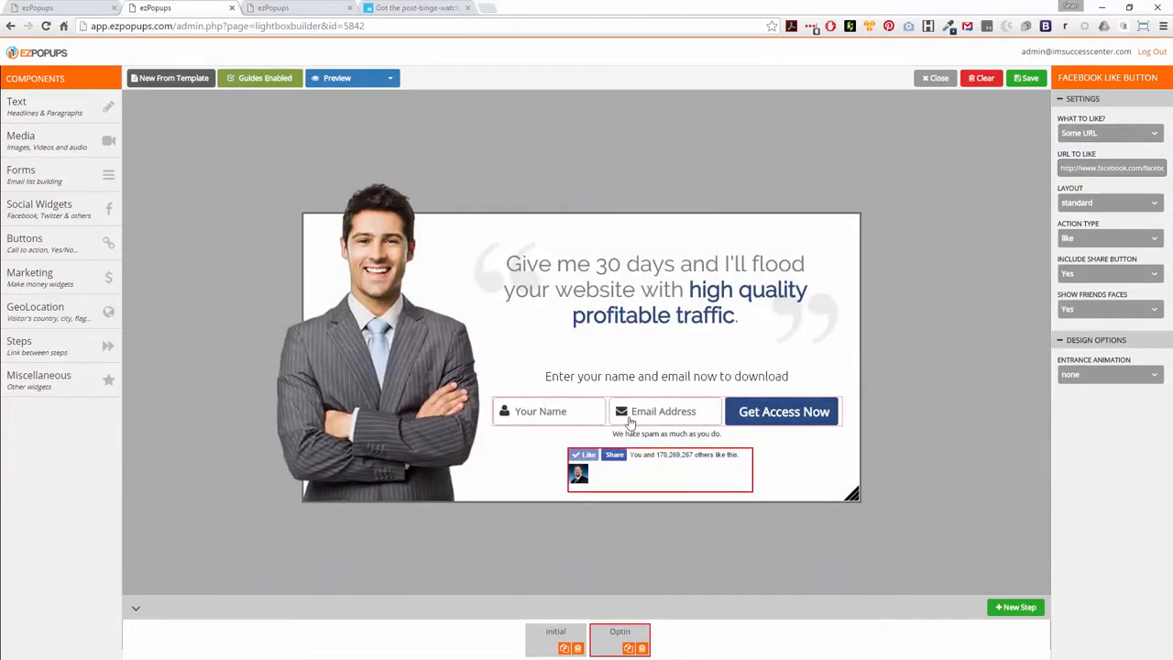
- Delete the Facebook like button from the Optin step
right_click(666, 474)
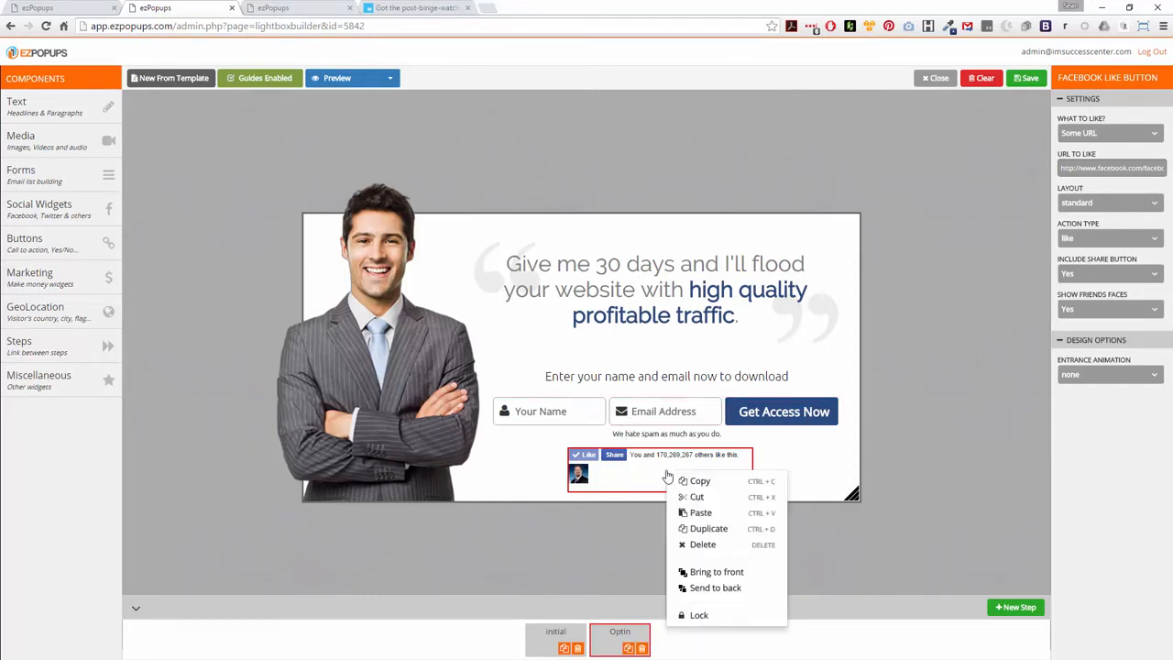
left_click(703, 545)
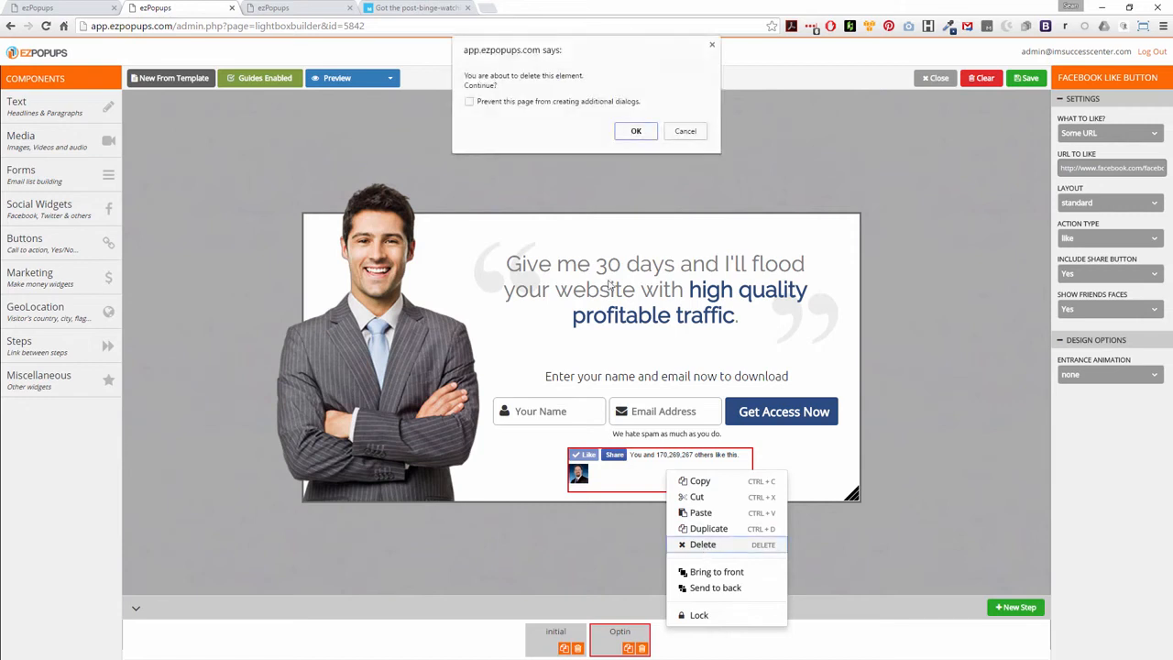
left_click(645, 140)
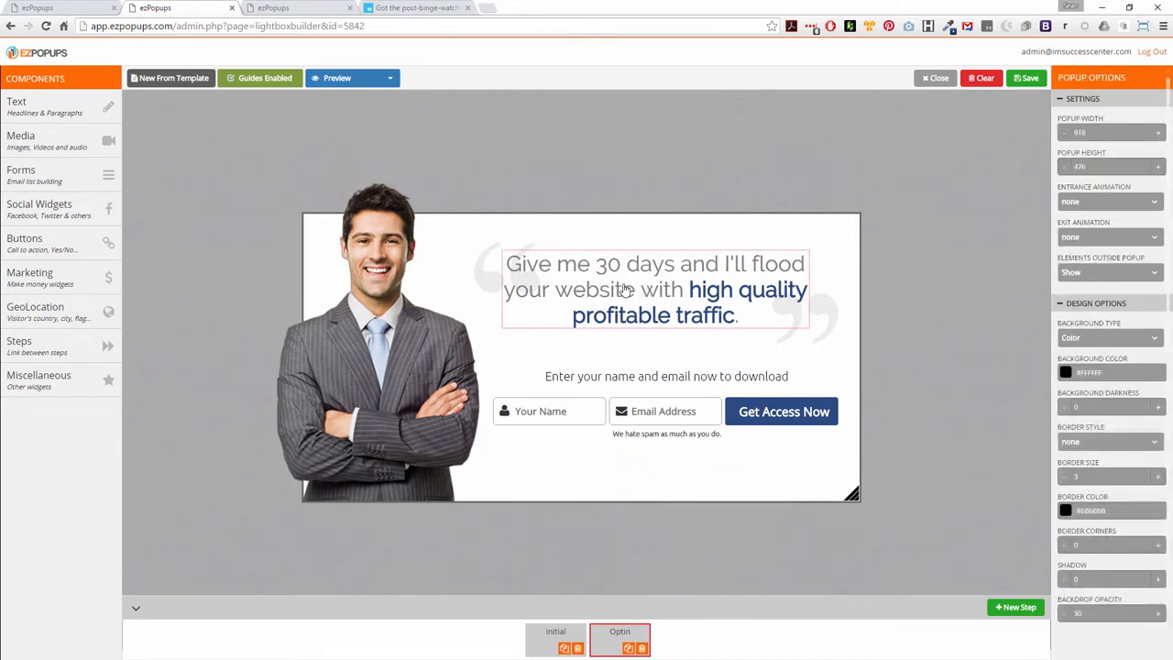
- Move the Optin step's headline around the popup, place it back between the quotation marks, and compare its position with the initial step
left_click_drag(623, 295, 550, 340)
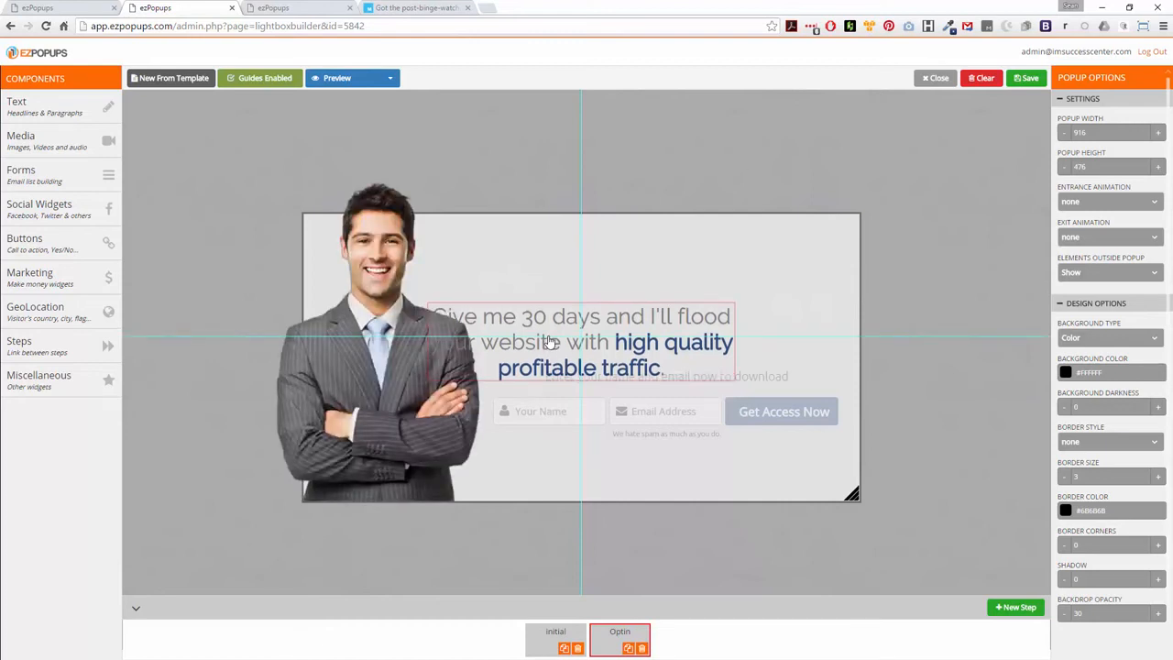
left_click_drag(550, 341, 635, 295)
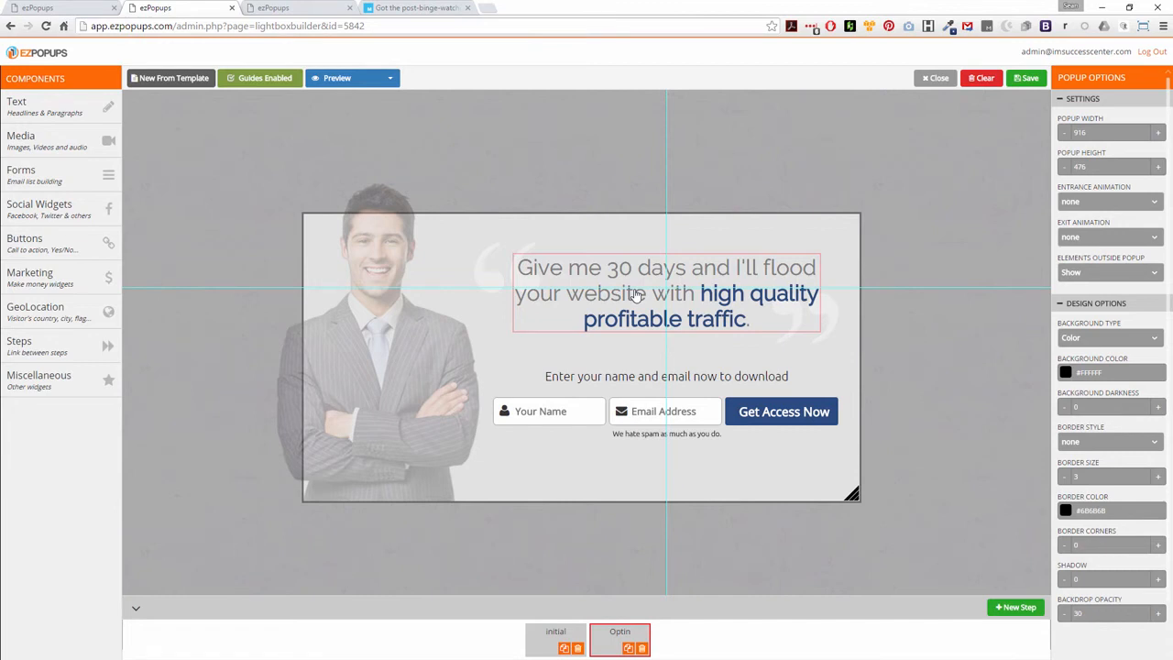
left_click(637, 535)
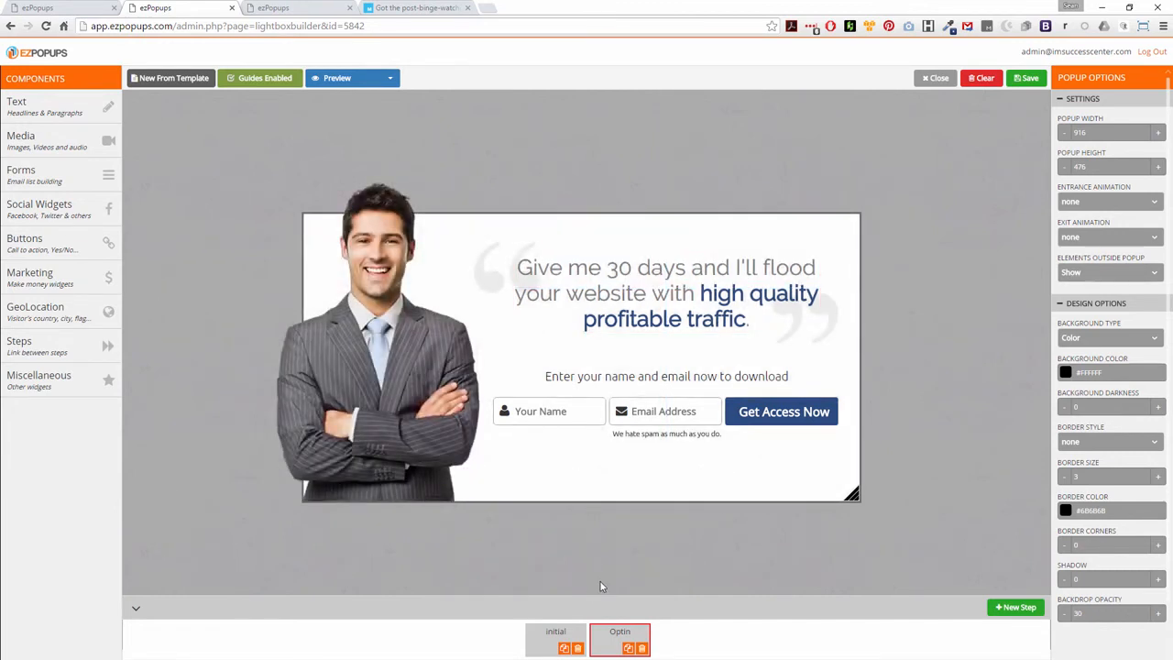
left_click(550, 635)
left_click(609, 635)
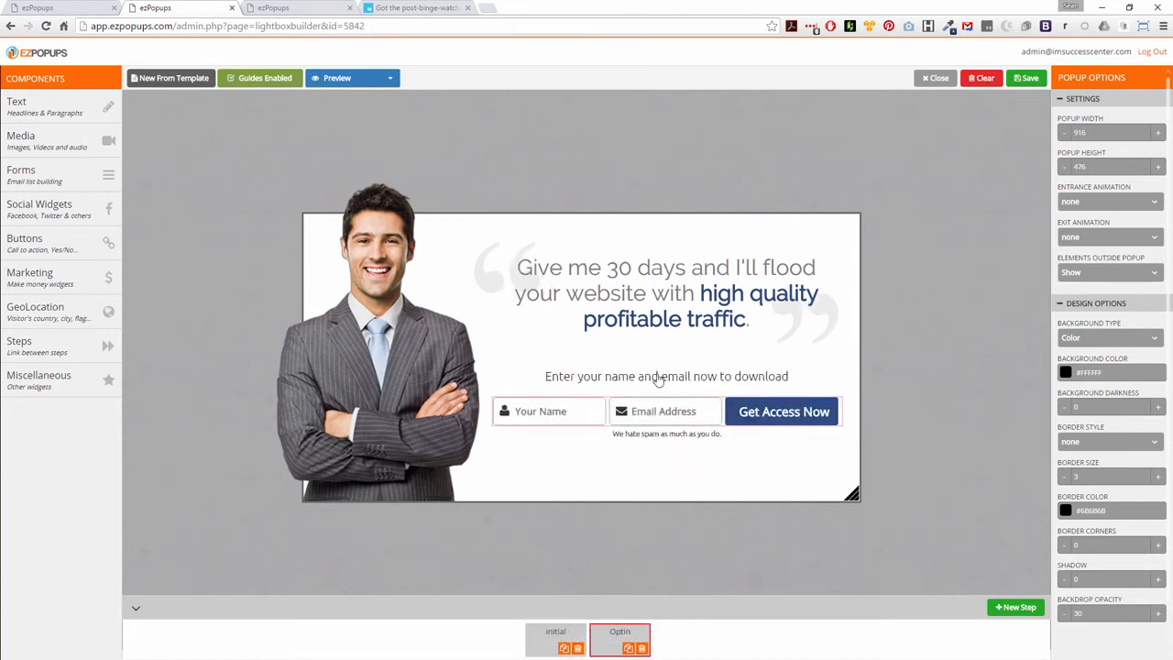
- Nudge the Optin step's headline into alignment with the initial step's headline, comparing the two steps
left_click(644, 318)
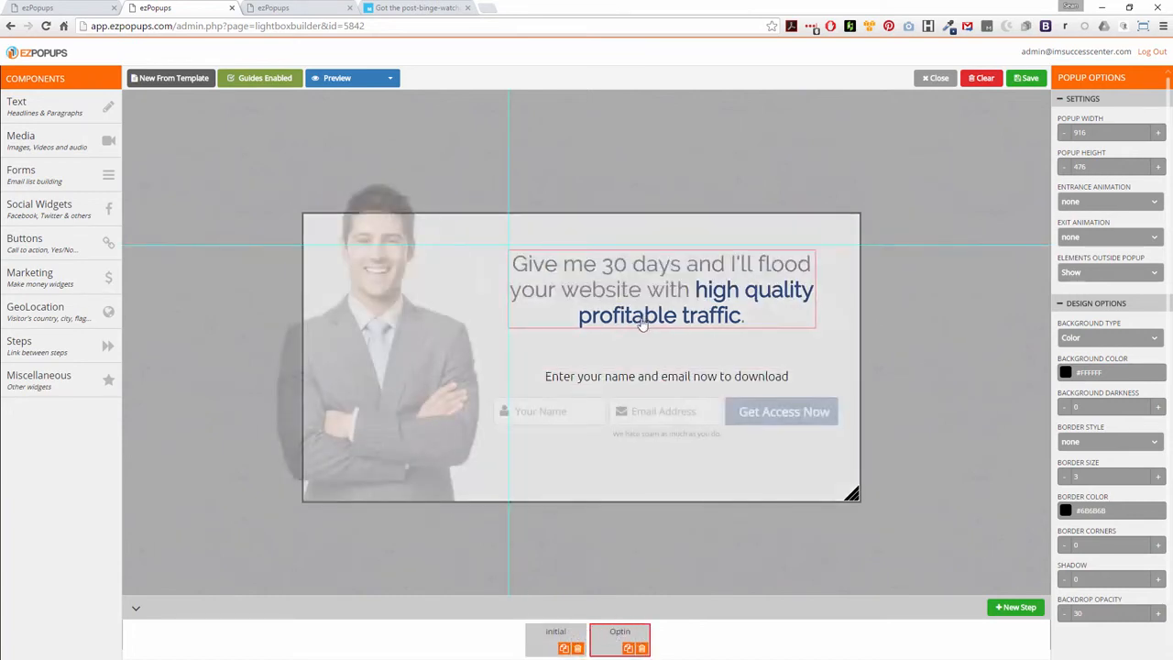
left_click(545, 637)
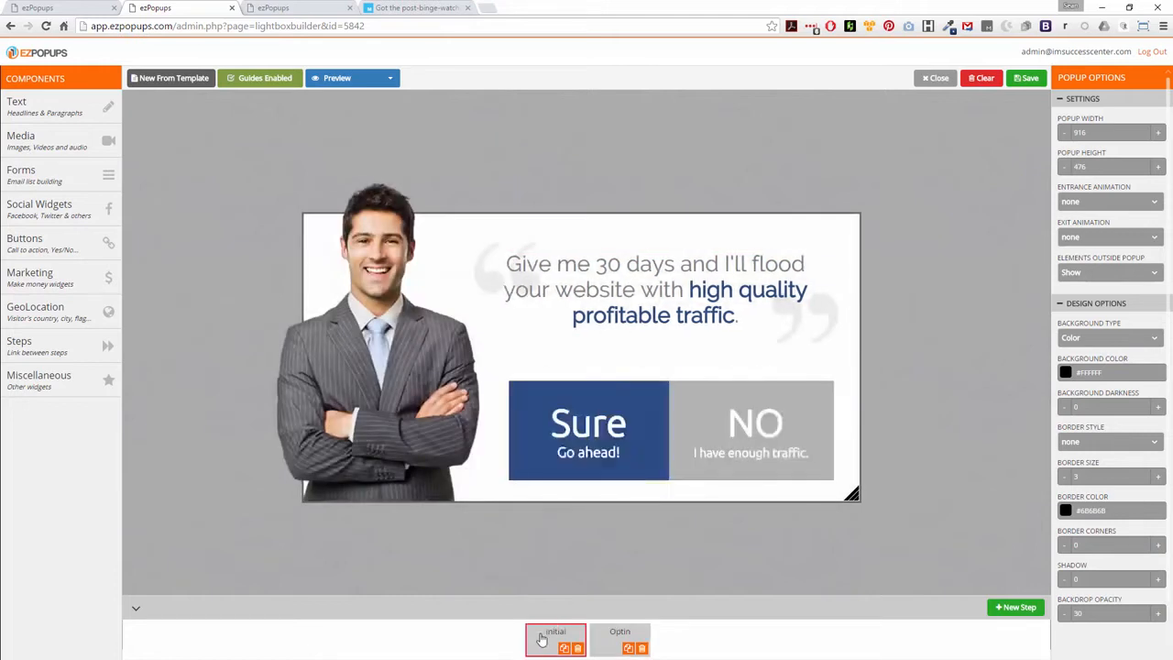
left_click(615, 634)
left_click(638, 299)
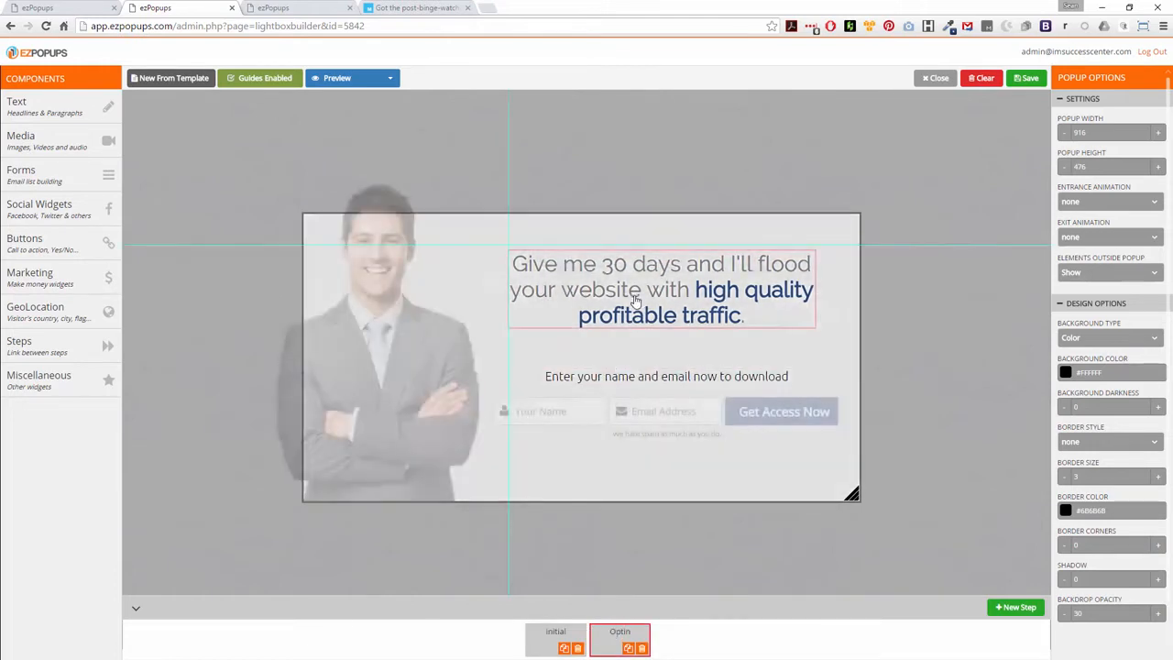
left_click_drag(635, 301, 633, 303)
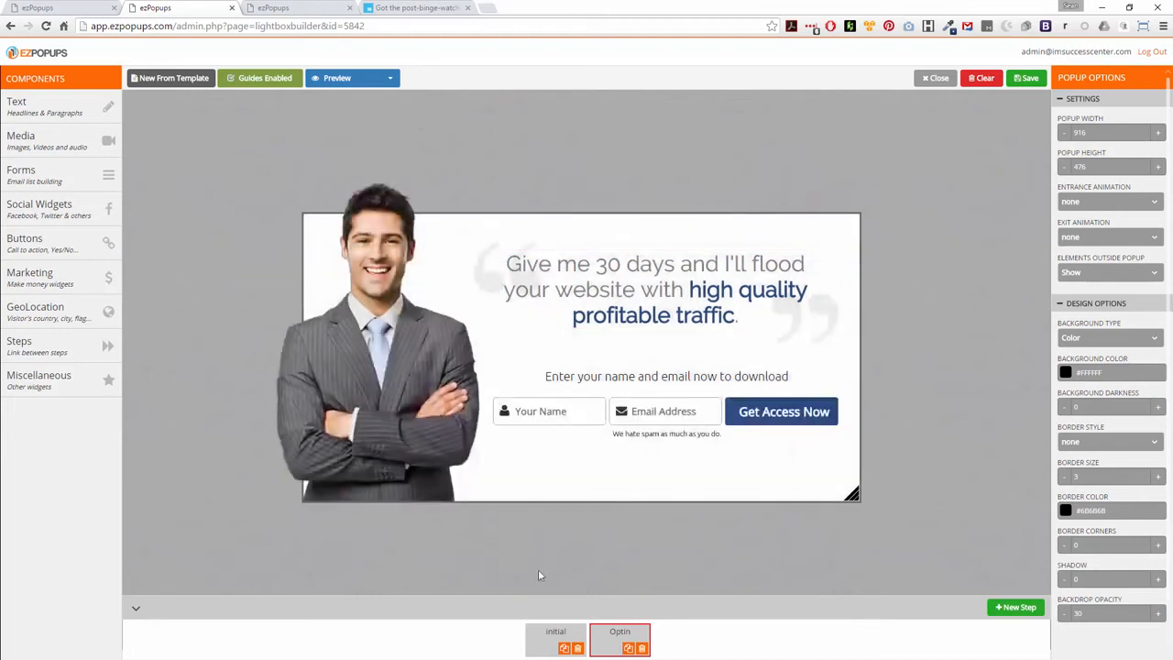
left_click(550, 632)
left_click(617, 634)
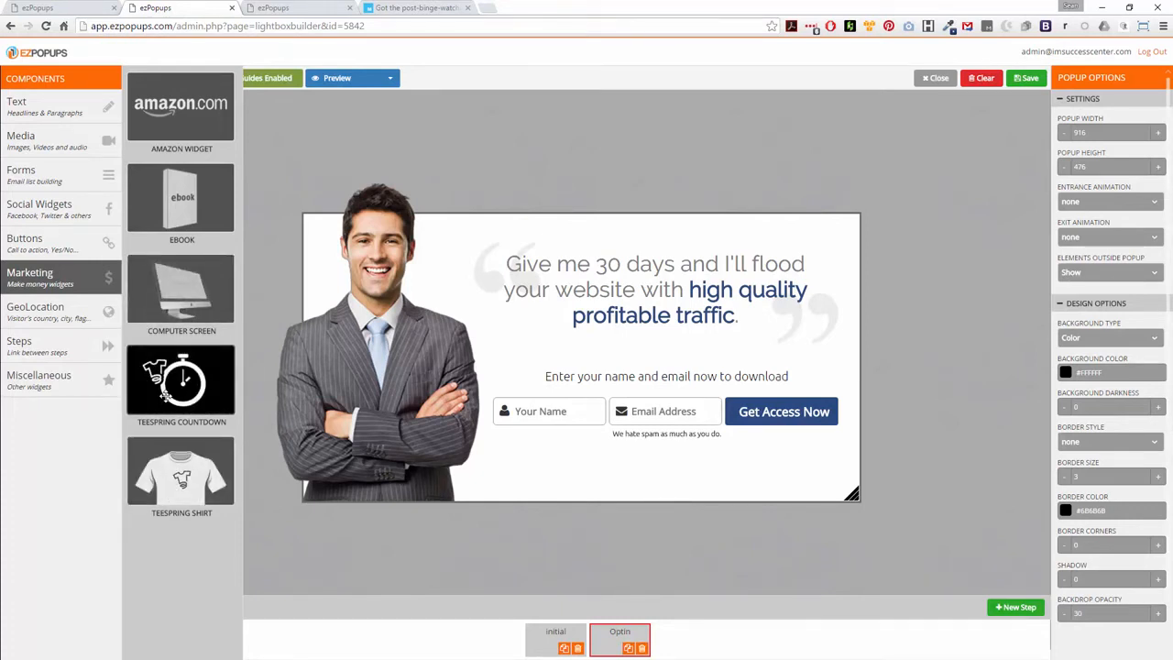
- Add a percentage widget above the Optin step's headline and narrow it to fit the area beside the man's photo
mouse_move(39, 241)
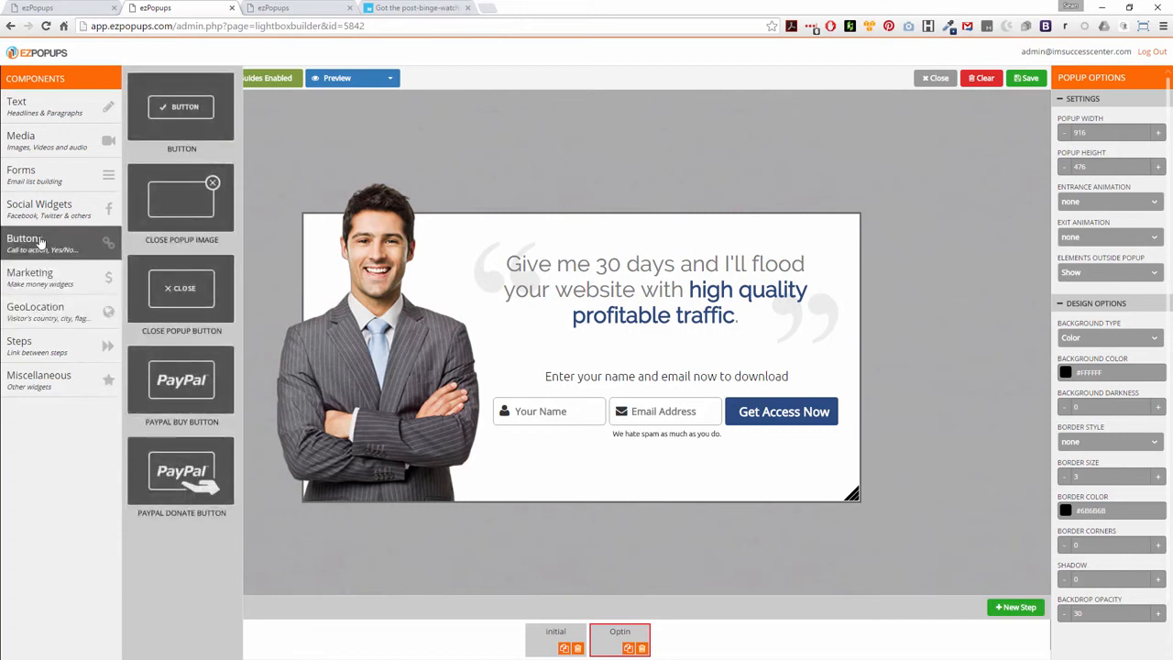
mouse_move(32, 209)
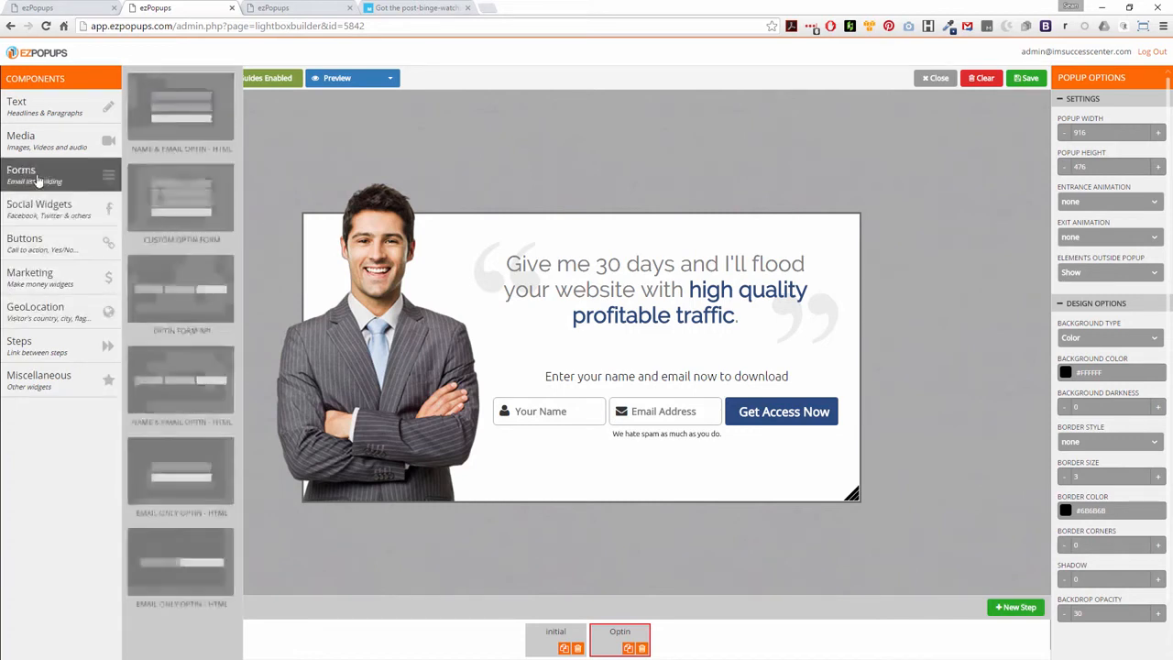
mouse_move(37, 151)
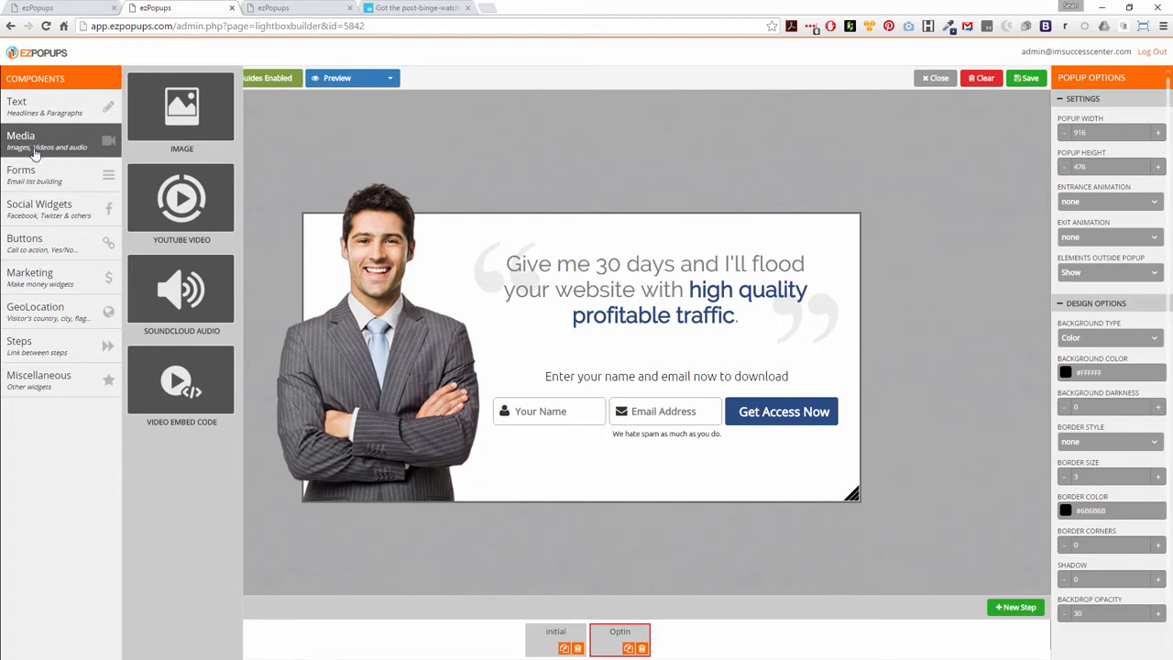
mouse_move(23, 356)
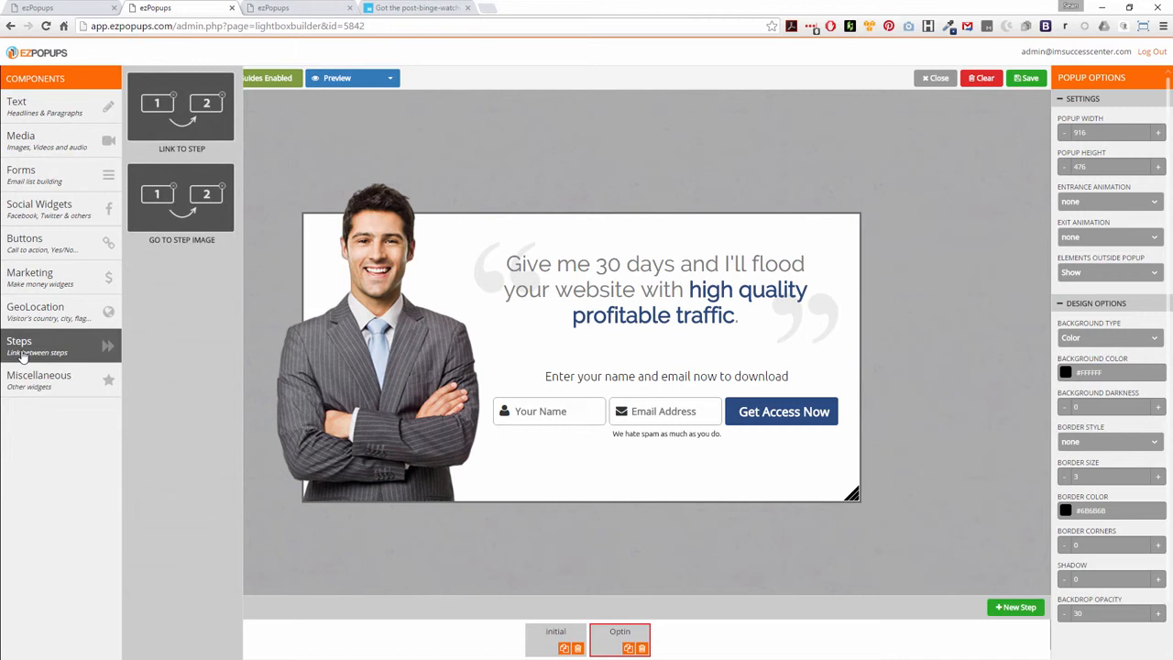
mouse_move(31, 376)
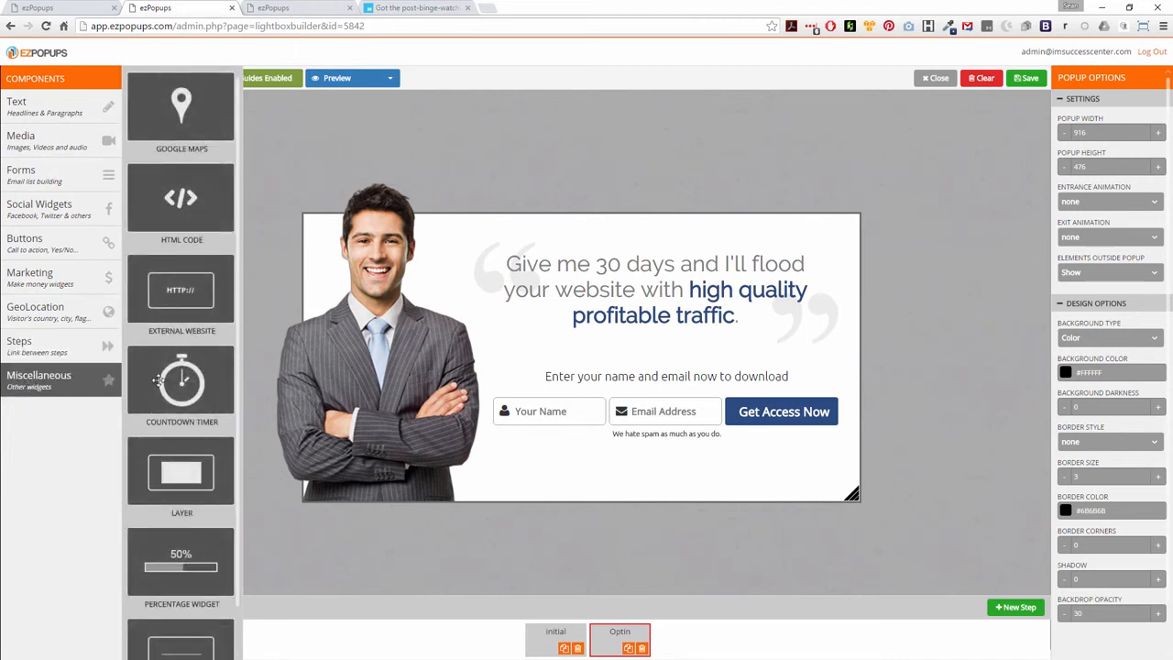
scroll(168, 376, "down", 1)
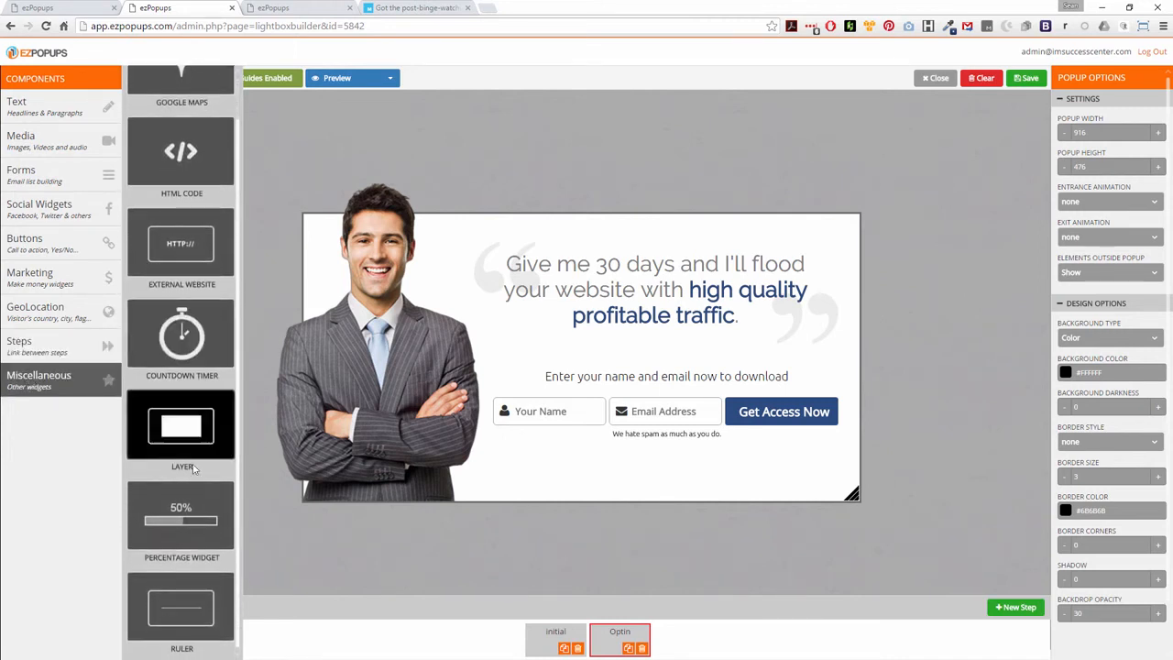
left_click_drag(196, 520, 597, 331)
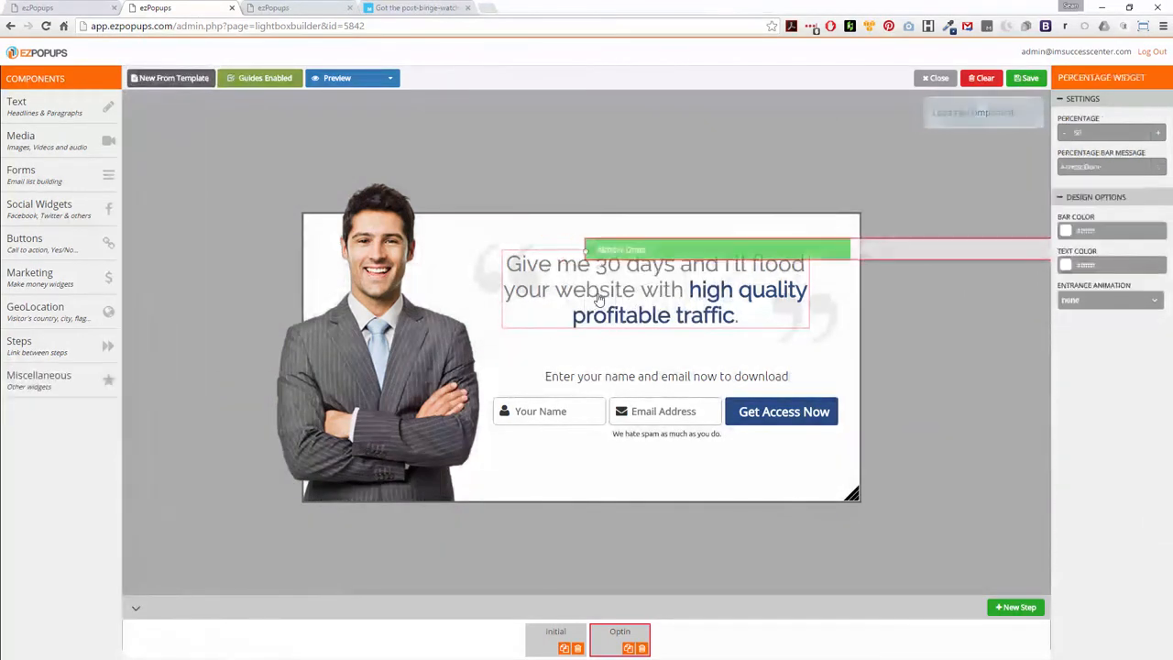
left_click_drag(664, 240, 377, 246)
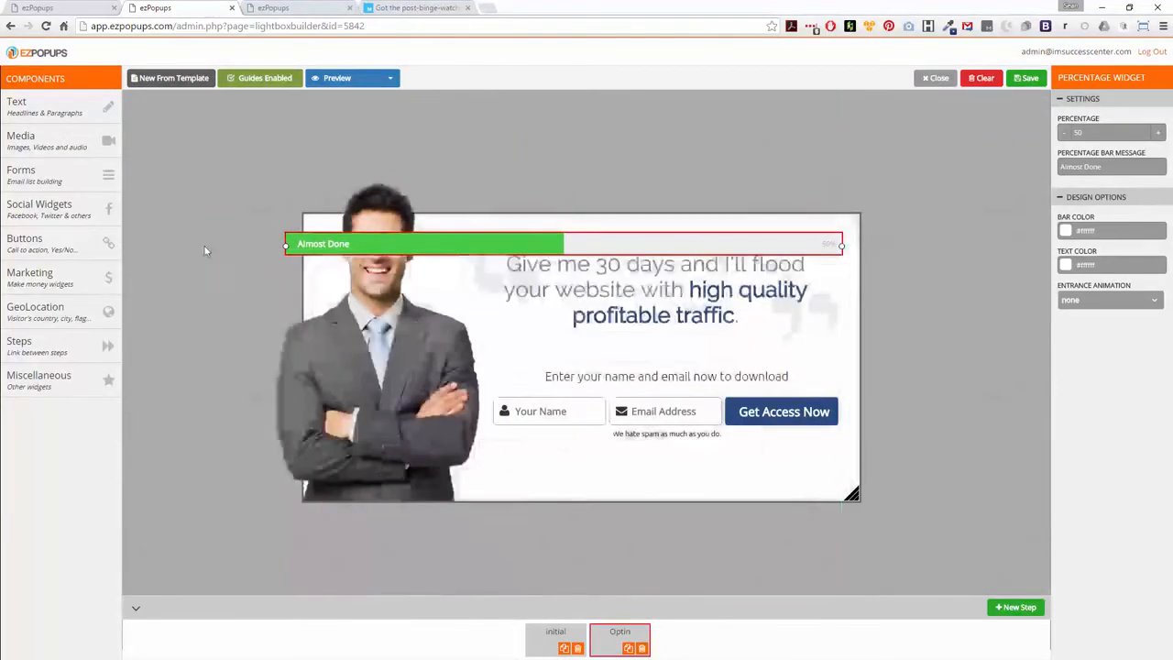
left_click_drag(284, 249, 501, 239)
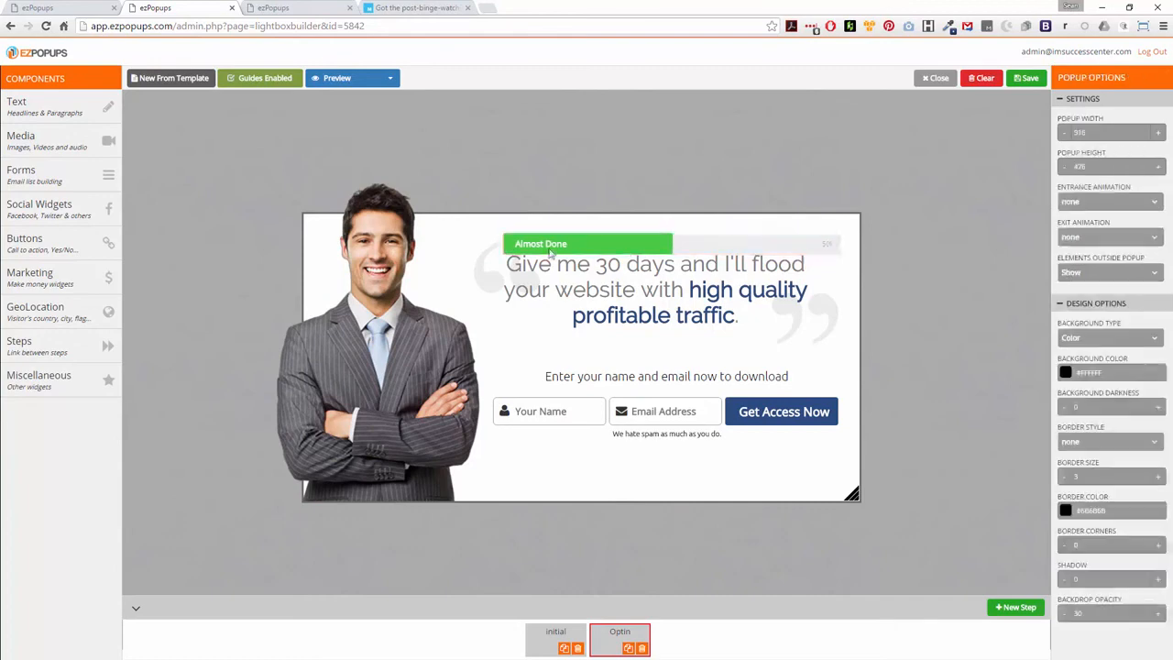
- Shift the opt-in form down and place the percentage bar between the "Enter your name and email now to download" text and the form
left_click_drag(606, 259, 603, 357)
left_click(611, 422)
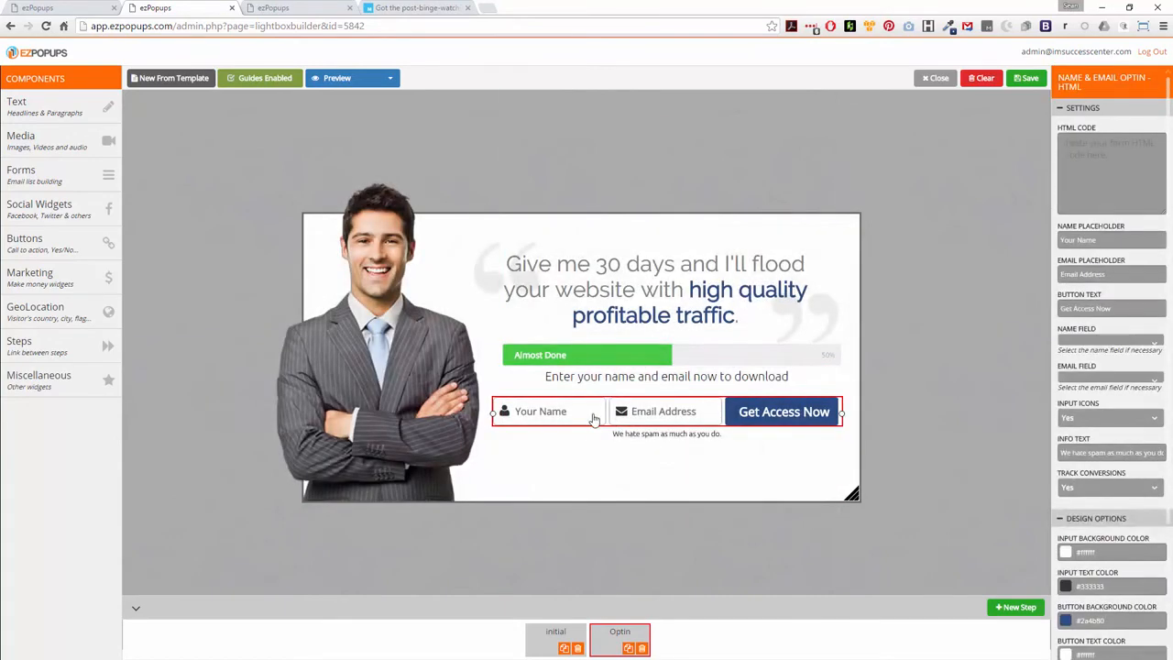
mouse_move(593, 421)
left_mouse_down()
mouse_move(593, 446)
mouse_move(597, 437)
left_mouse_up()
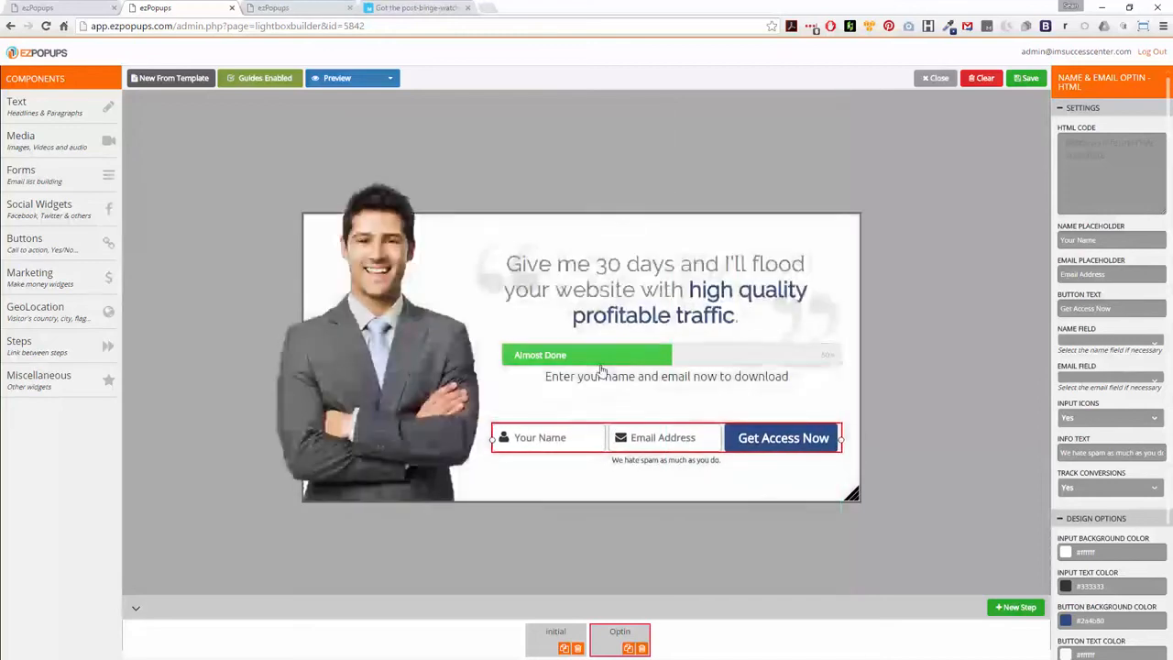
left_click(595, 367)
left_click_drag(595, 366, 639, 412)
left_click(907, 383)
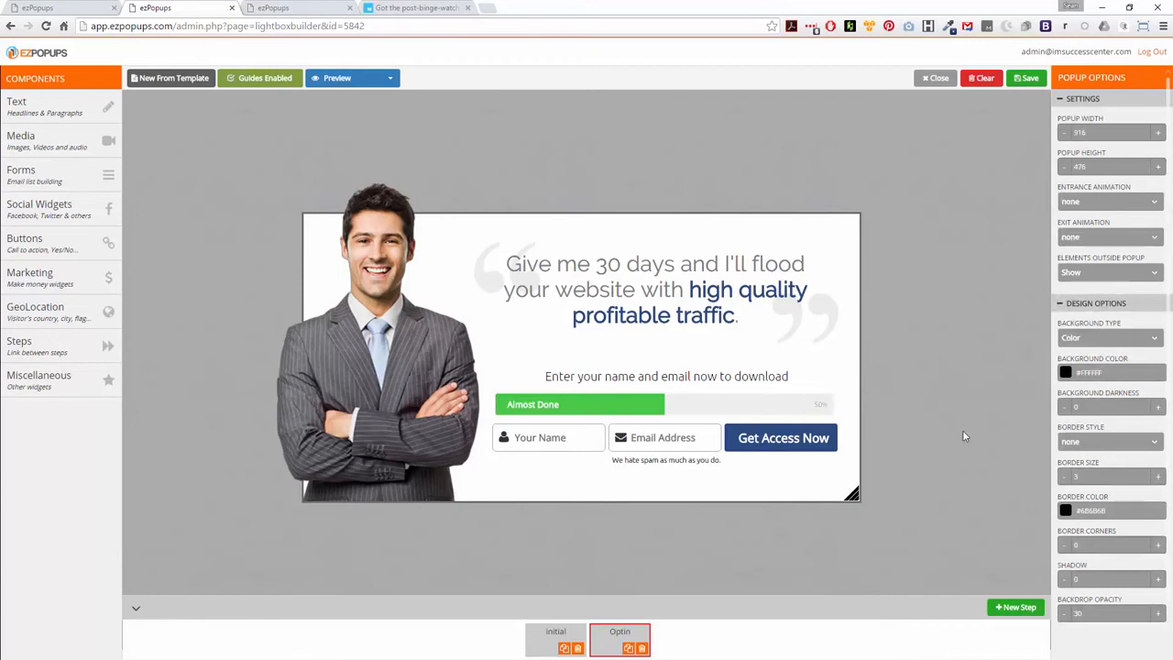
- Delete the percentage bar and move the opt-in form up to close the gap below the "Enter your name and email now to download" text
left_click(658, 404)
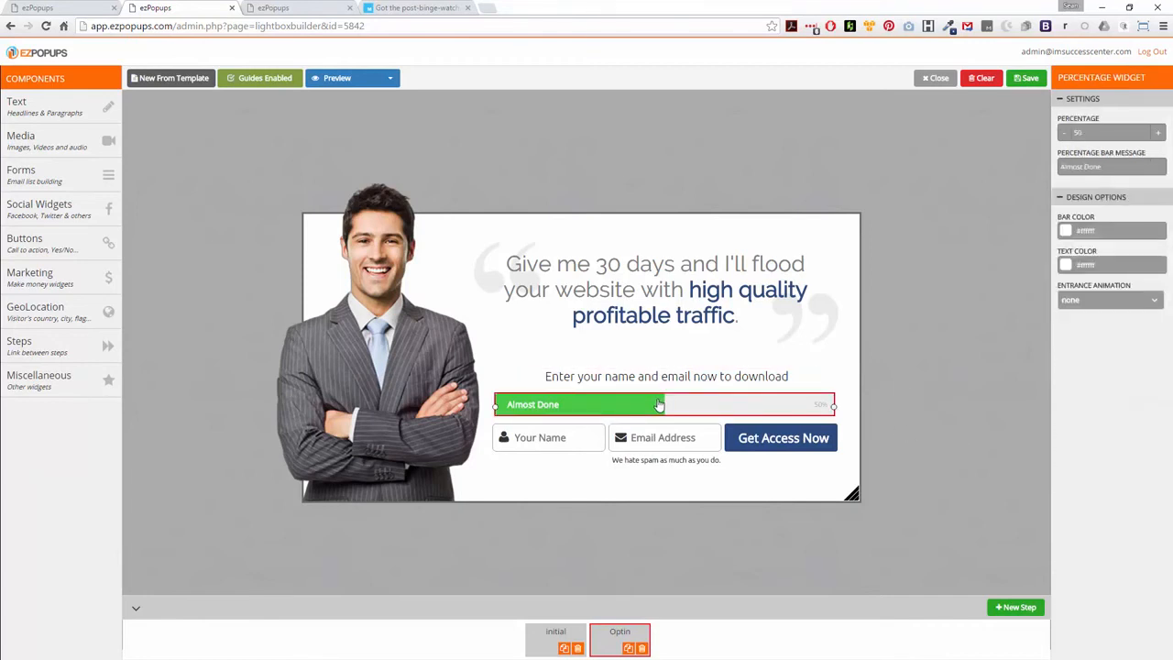
right_click(707, 408)
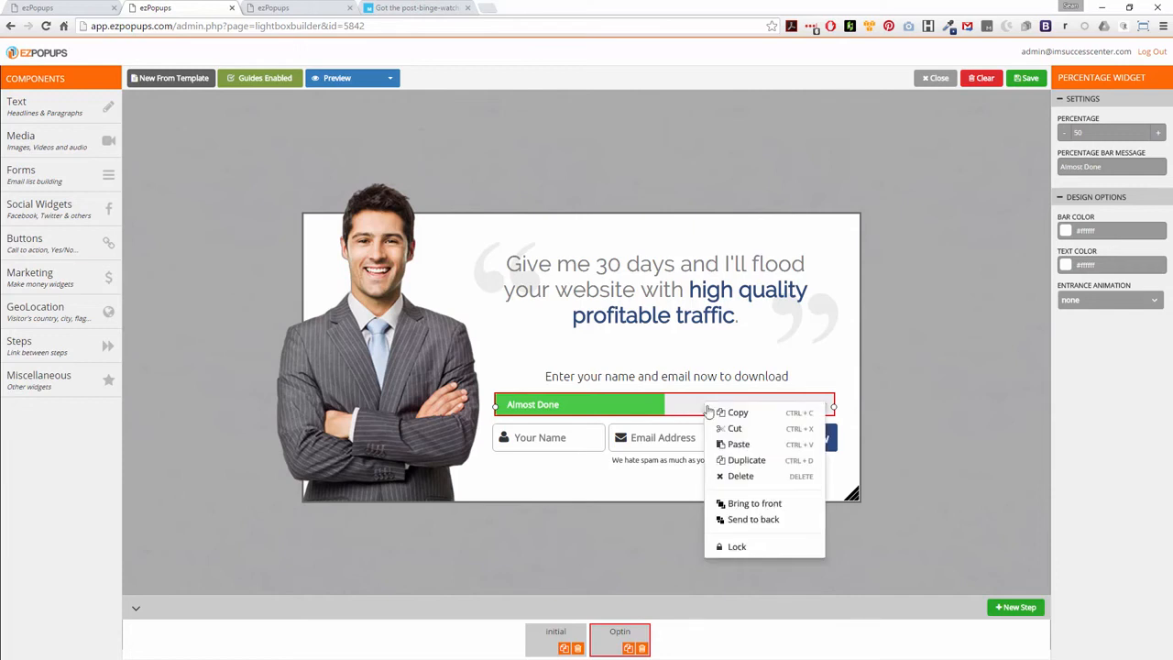
left_click(740, 475)
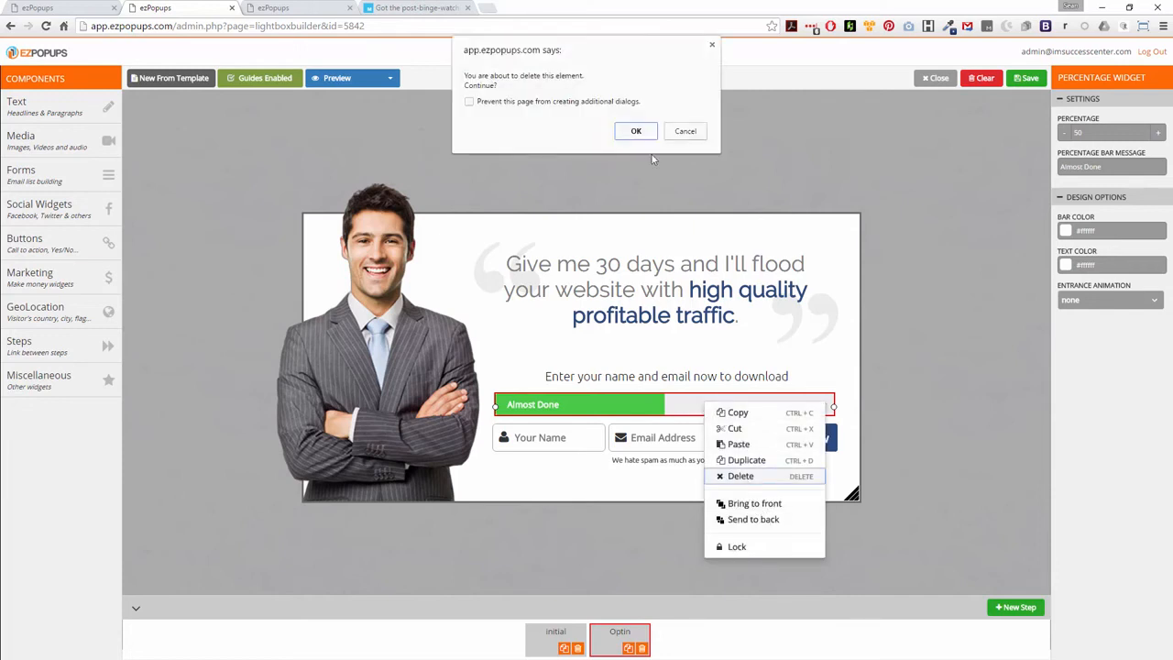
left_click(636, 131)
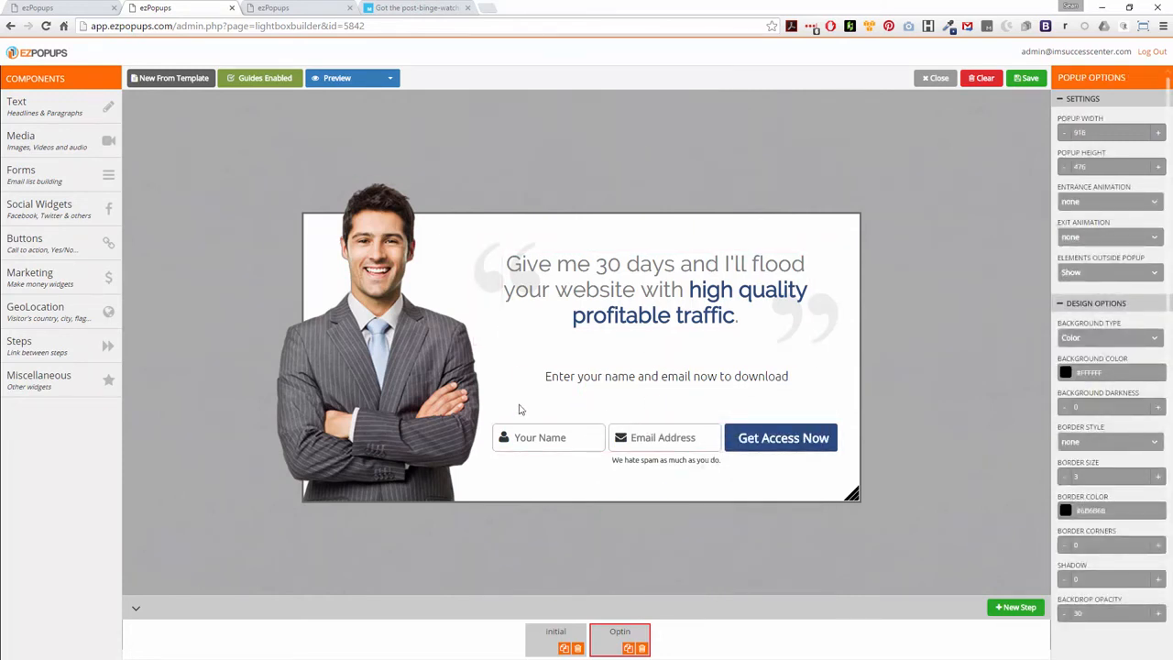
left_click_drag(591, 444, 587, 426)
left_click(905, 377)
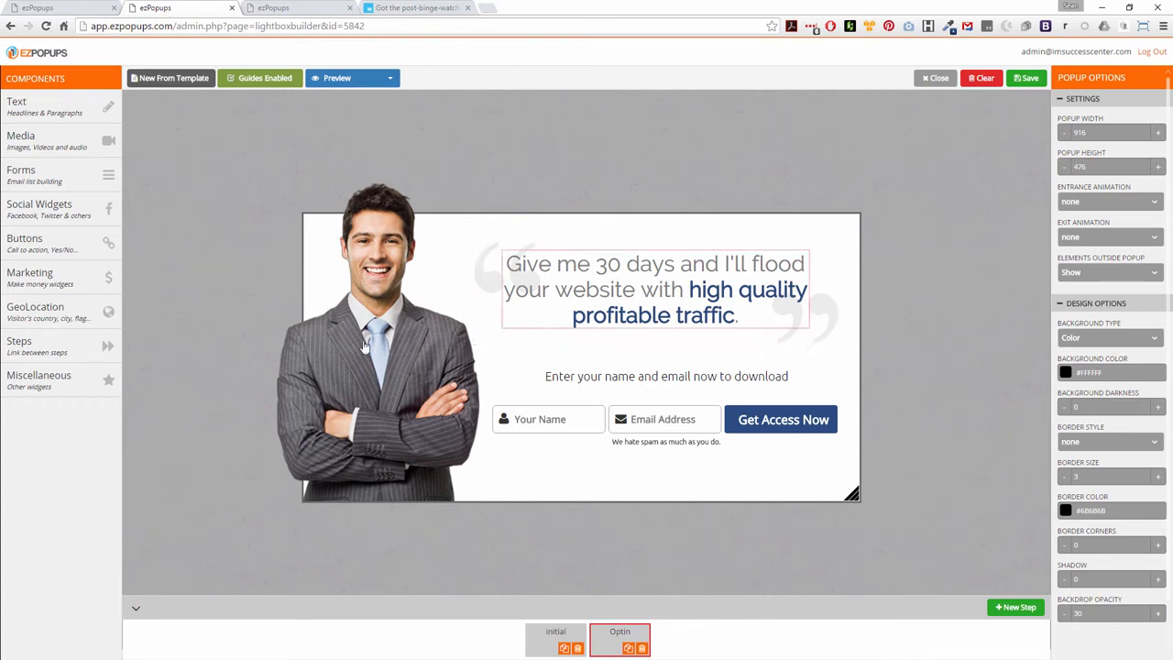
left_click(35, 382)
scroll(180, 403, "down", 2)
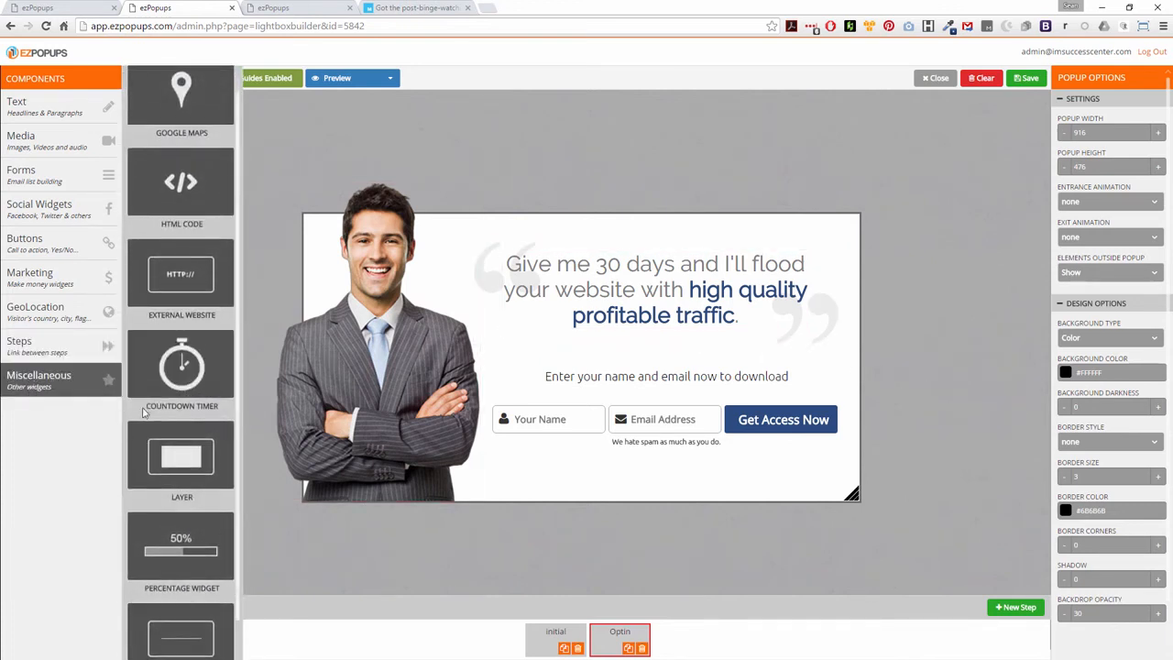
scroll(174, 404, "up", 2)
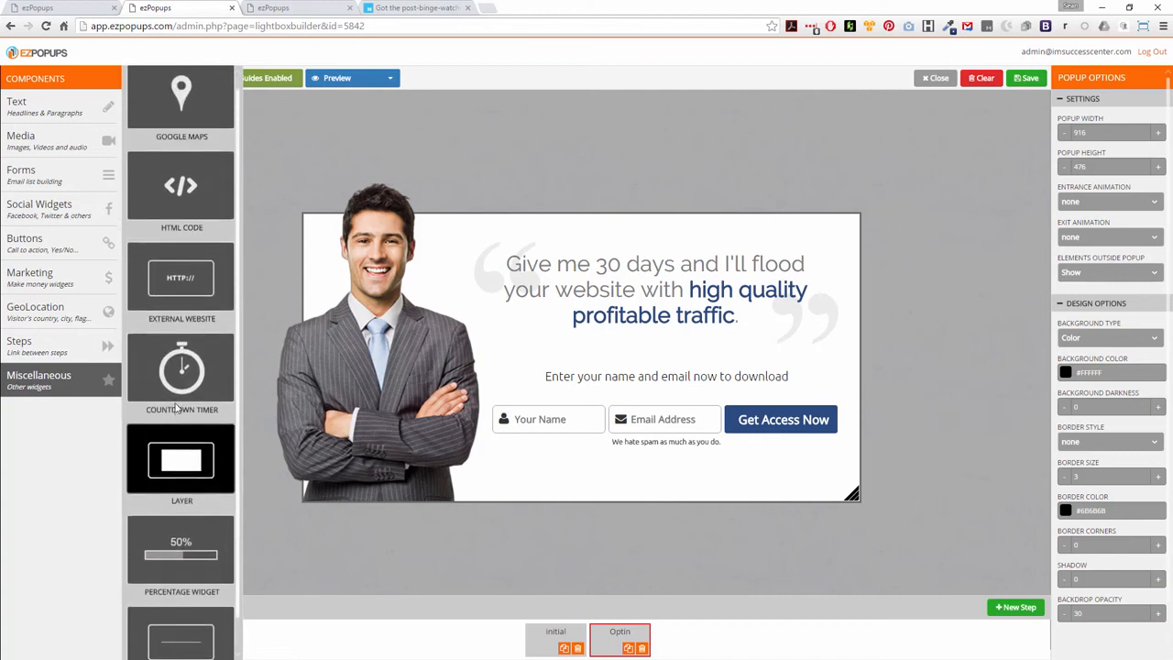
- Preview the Optin step in its tablet version and its mobile version
mouse_move(66, 174)
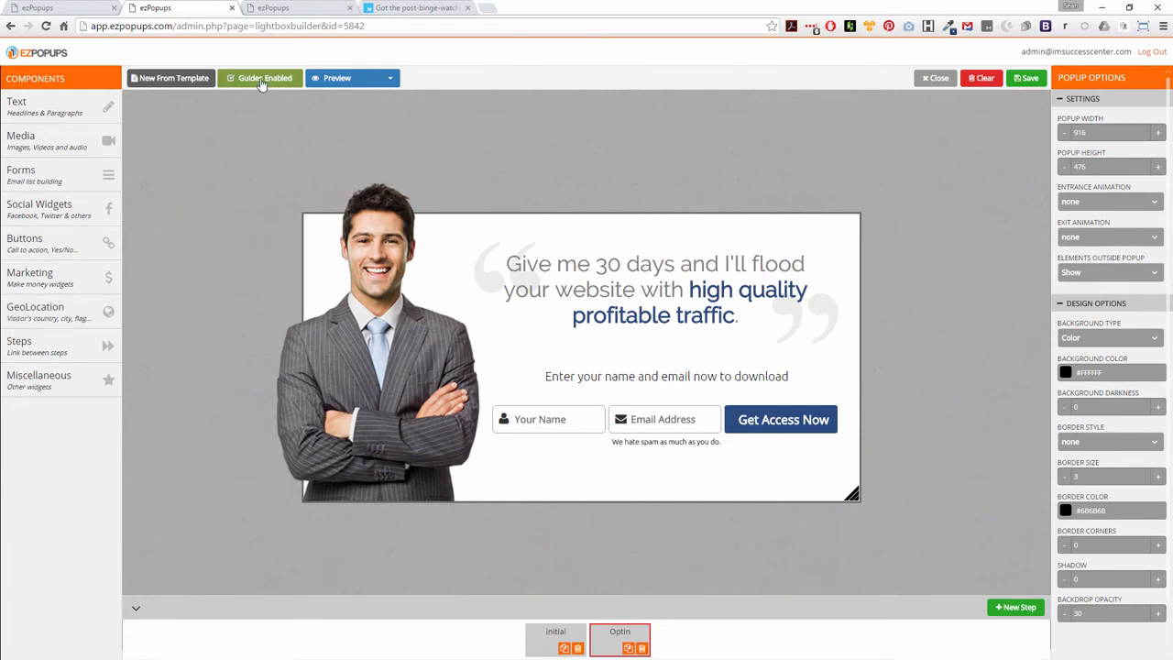
left_click(355, 79)
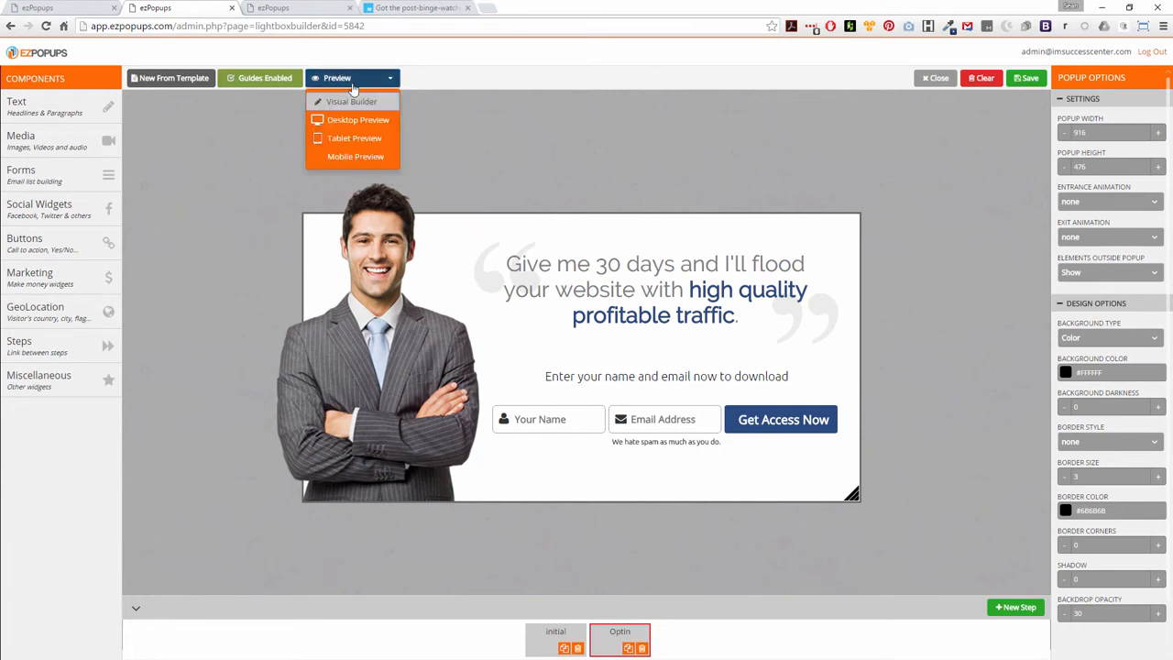
left_click(344, 138)
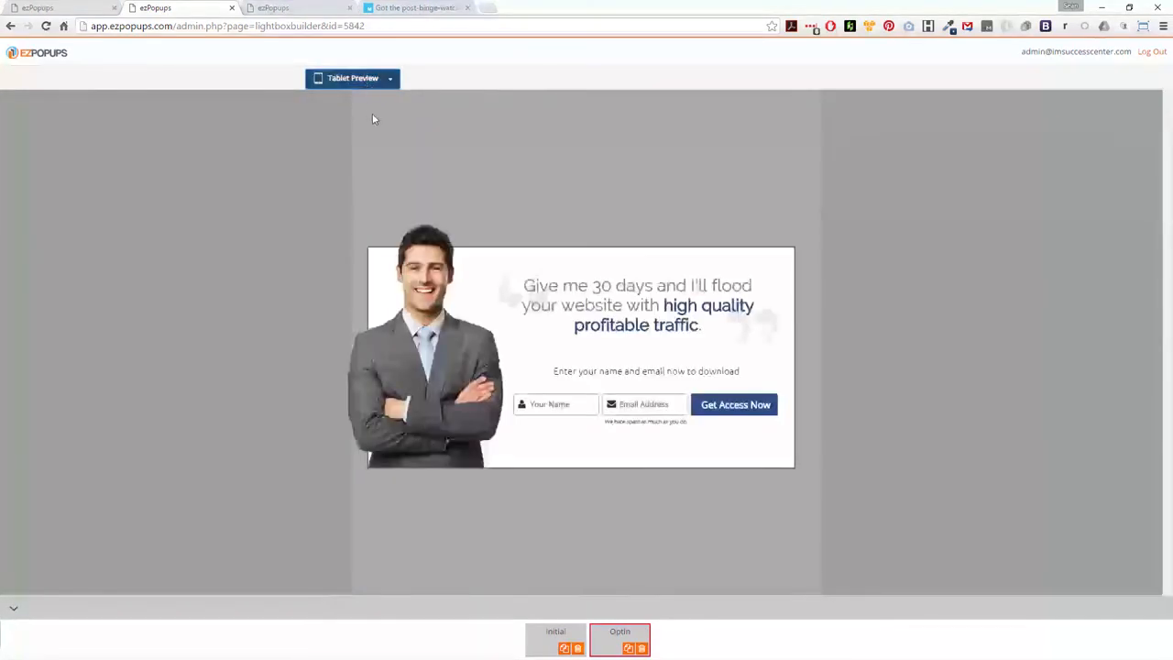
left_click(357, 79)
left_click(337, 157)
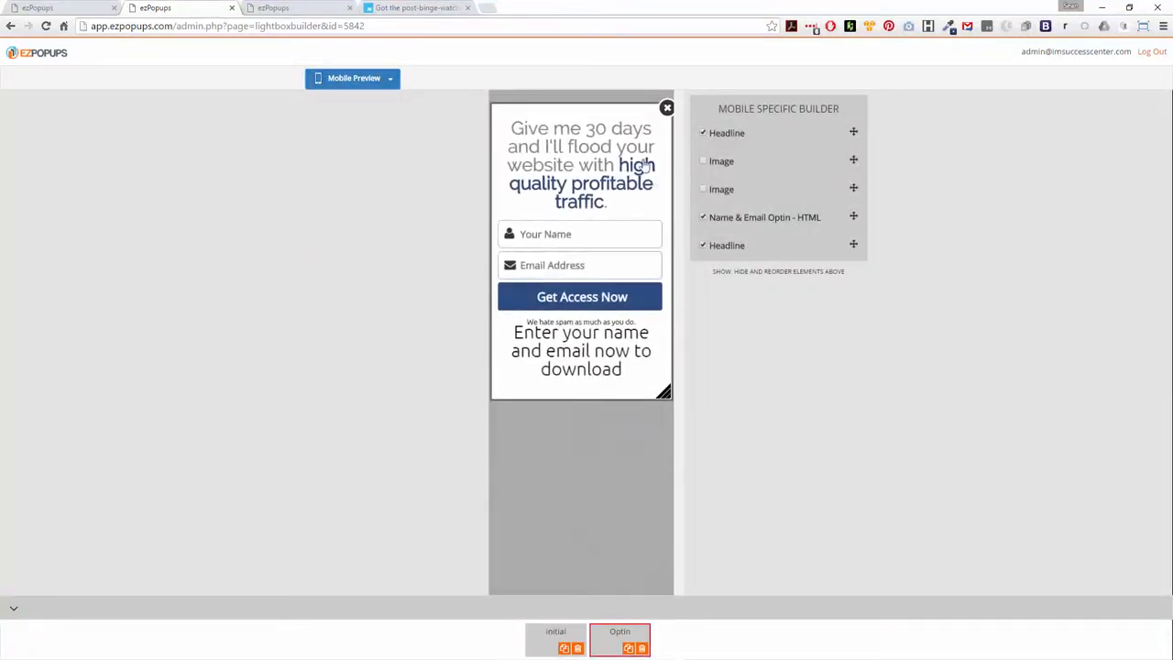
- Try toggling each of the two images on and off in the mobile version of the Optin step
left_click(703, 190)
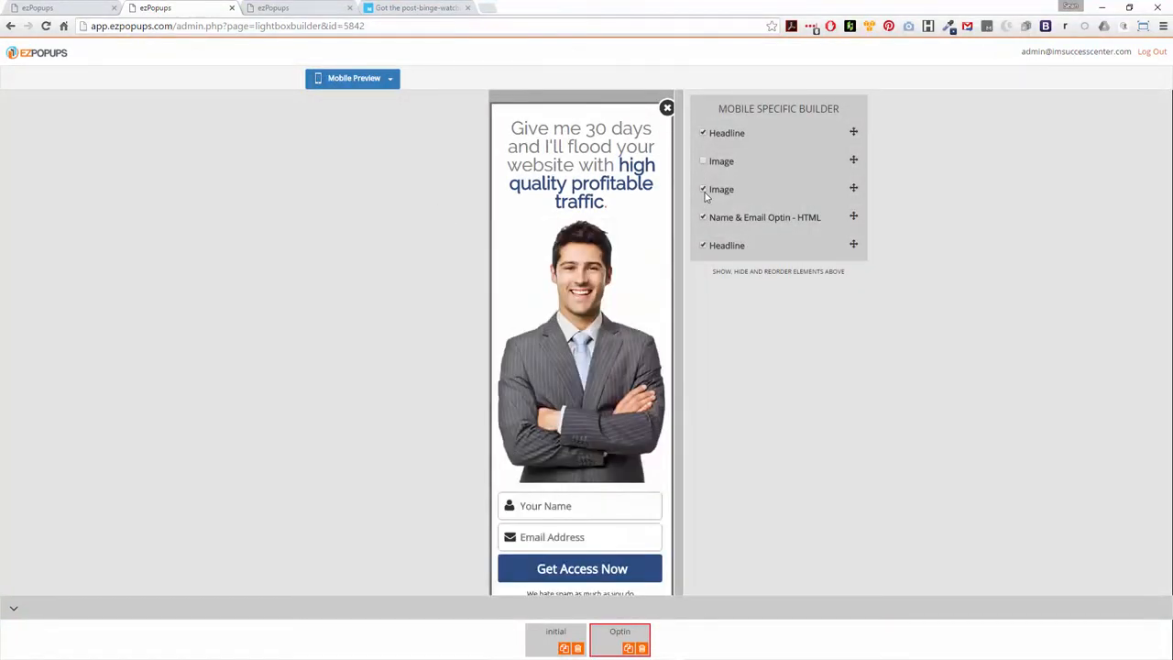
left_click(703, 191)
left_click(703, 162)
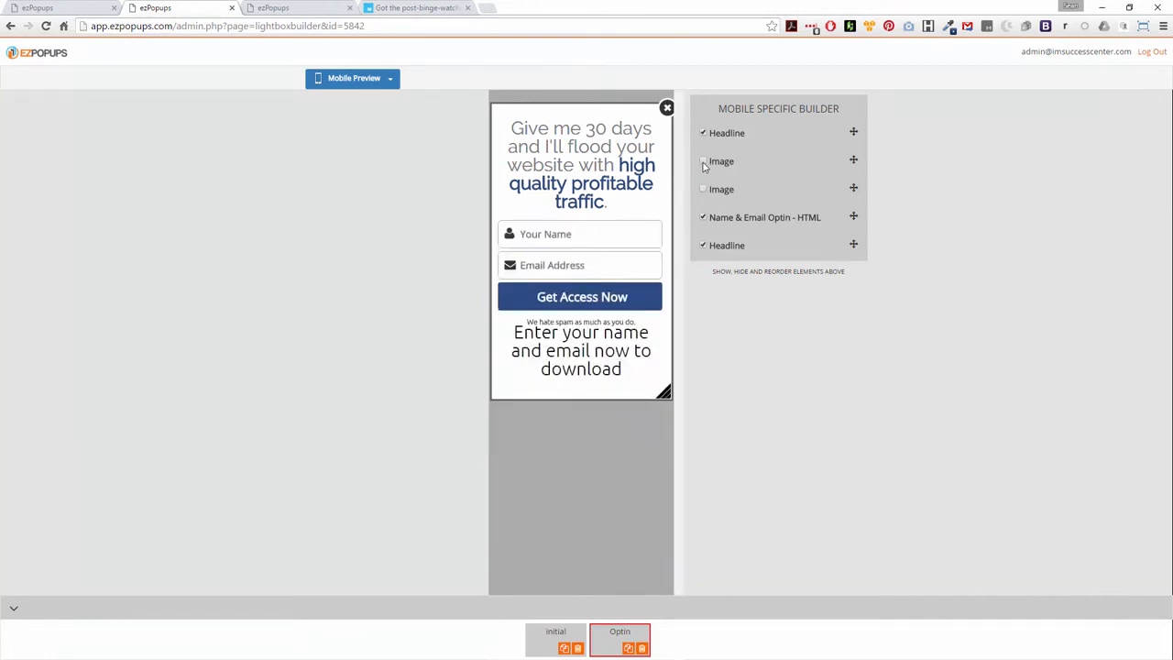
left_click(703, 162)
- Return from the mobile preview to the visual builder and save the popup design
left_click(382, 80)
left_click(351, 103)
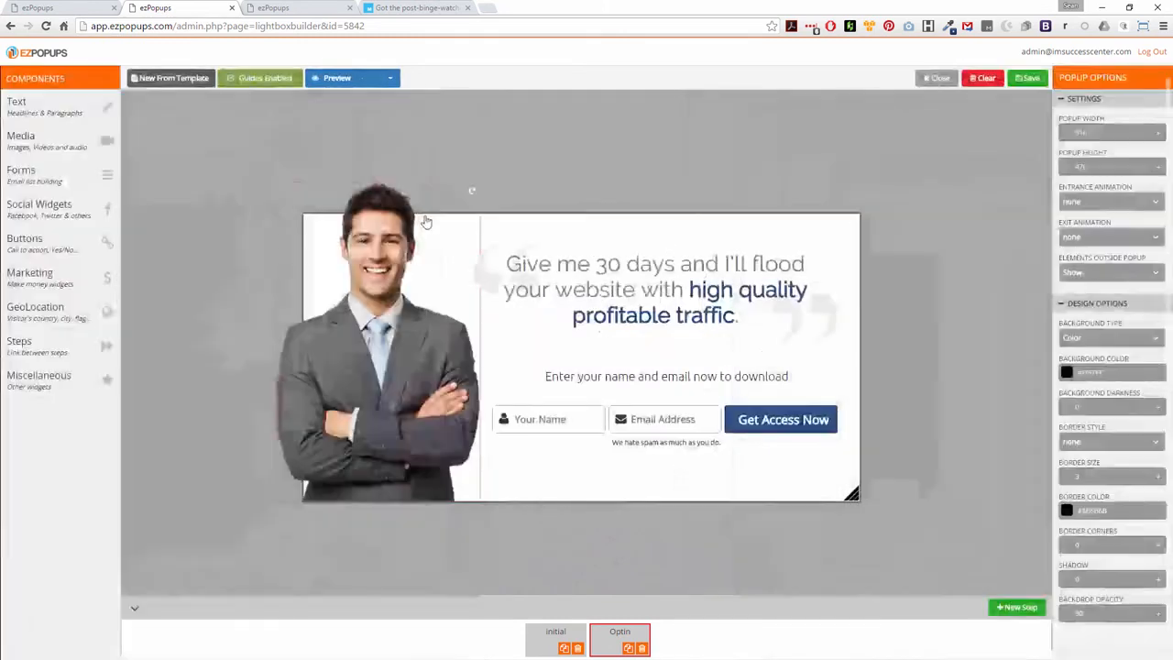
left_click(1030, 78)
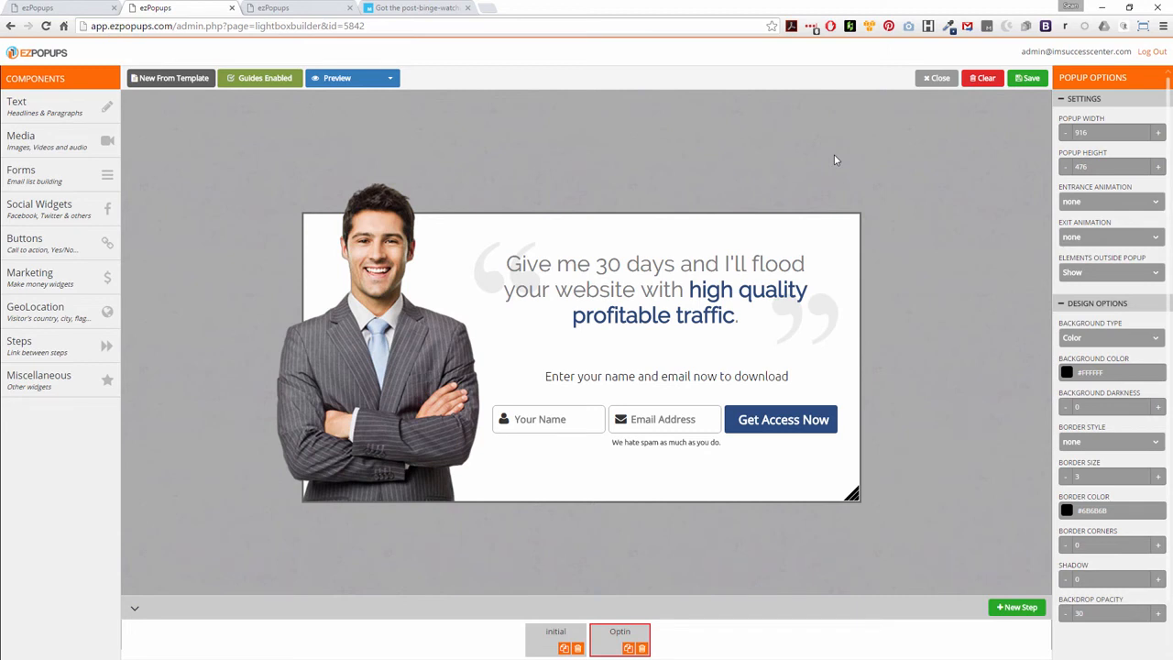
- Start a new ezSnip titled "News 1" and set Demo 2 as the popup to show
left_click(298, 8)
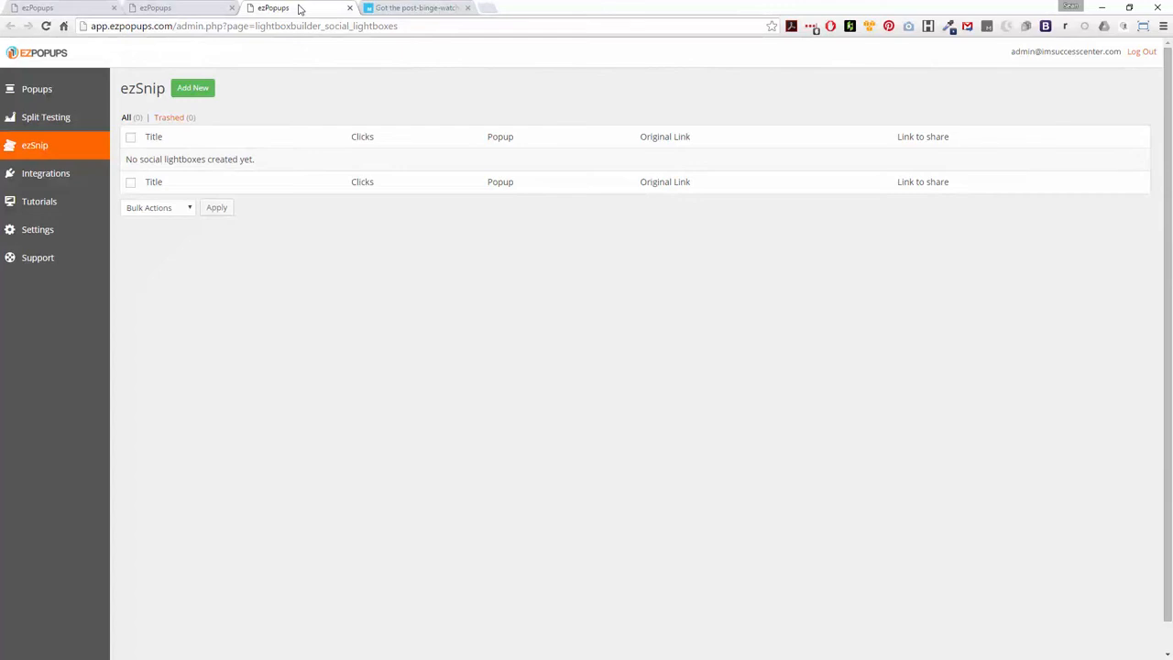
left_click(188, 89)
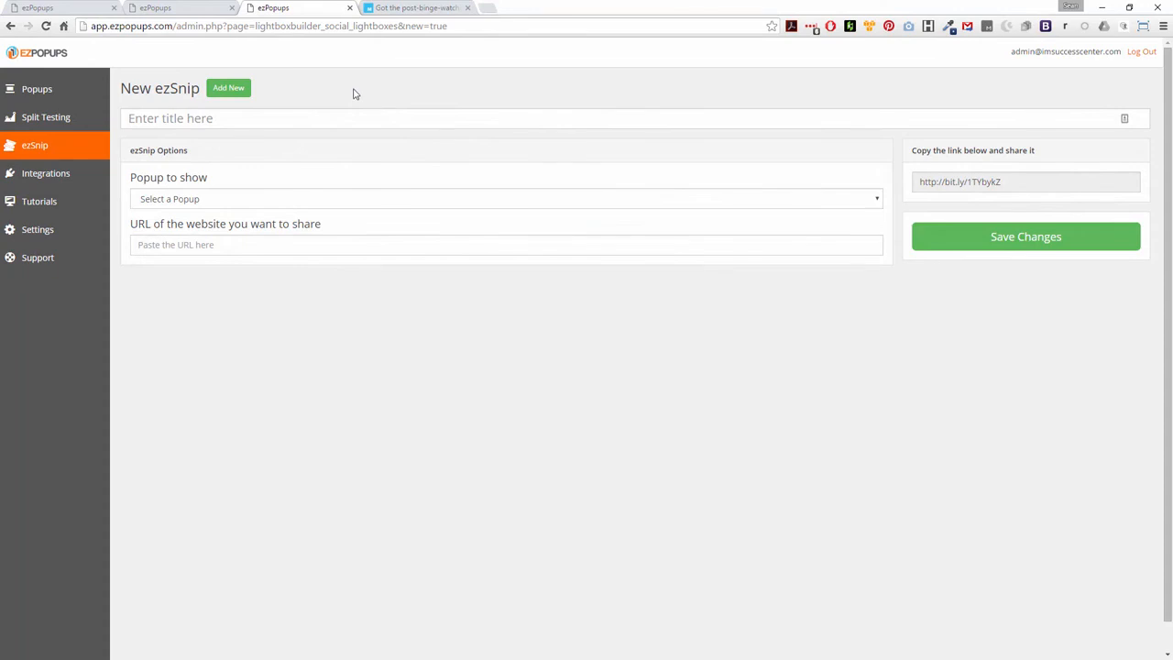
left_click(189, 121)
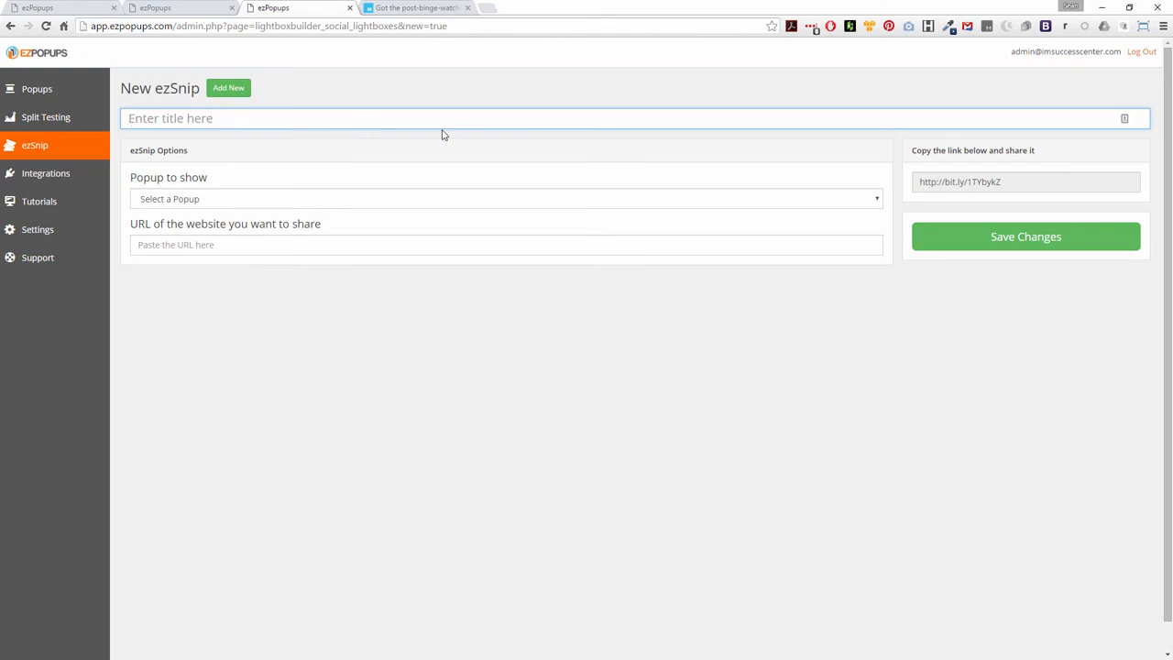
type("News 1")
left_click(328, 204)
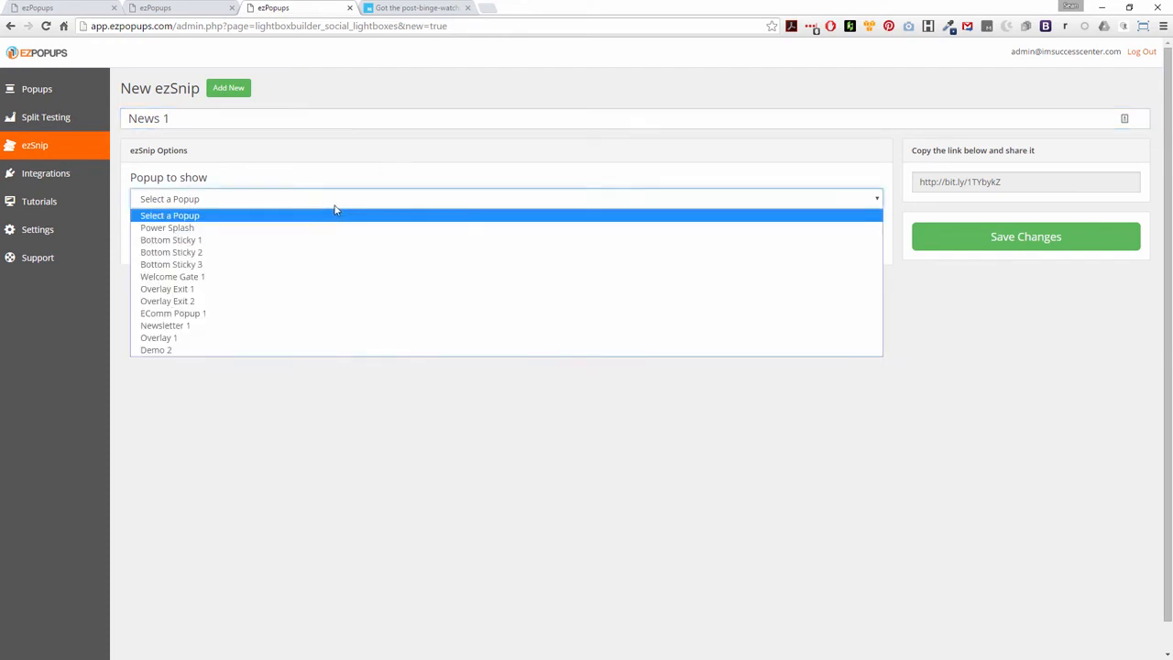
left_click(162, 349)
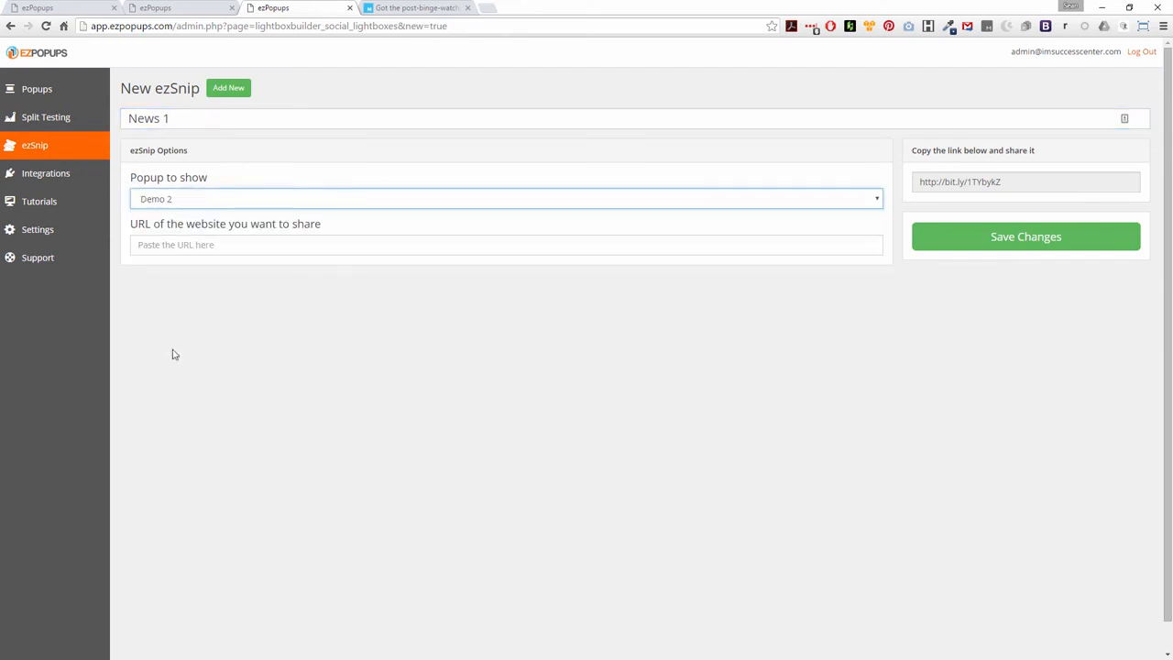
- Copy the Mashable post-binge-watching article's URL and enter it as the website to share in the ezSnip
left_click(429, 8)
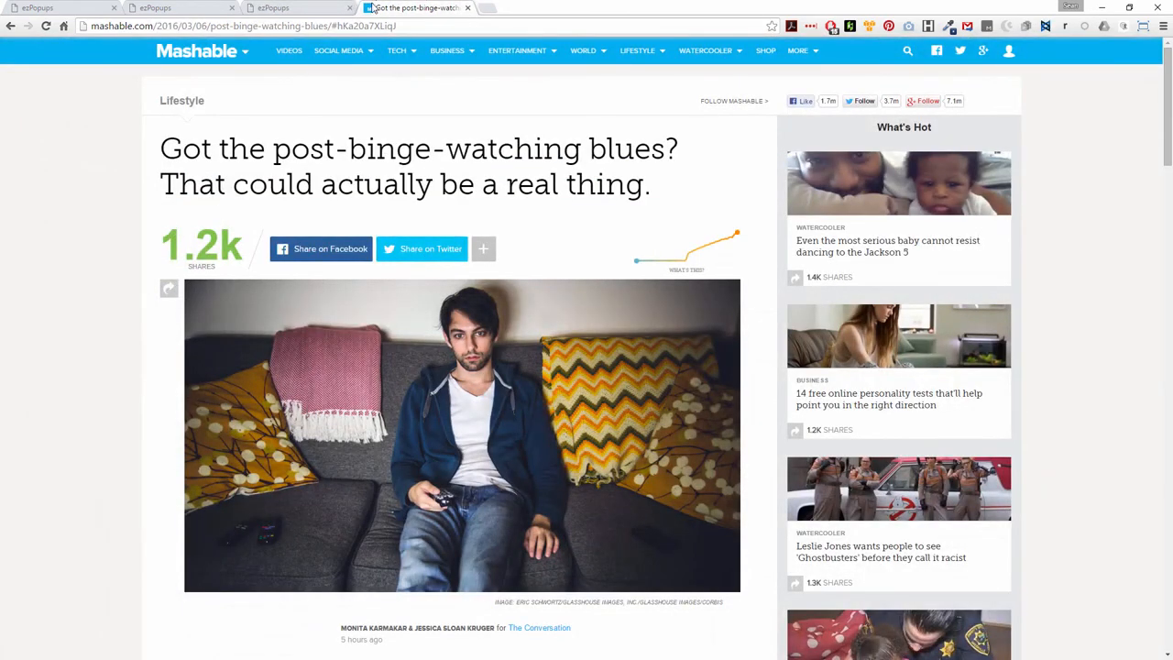
left_click(315, 28)
key("ctrl+c")
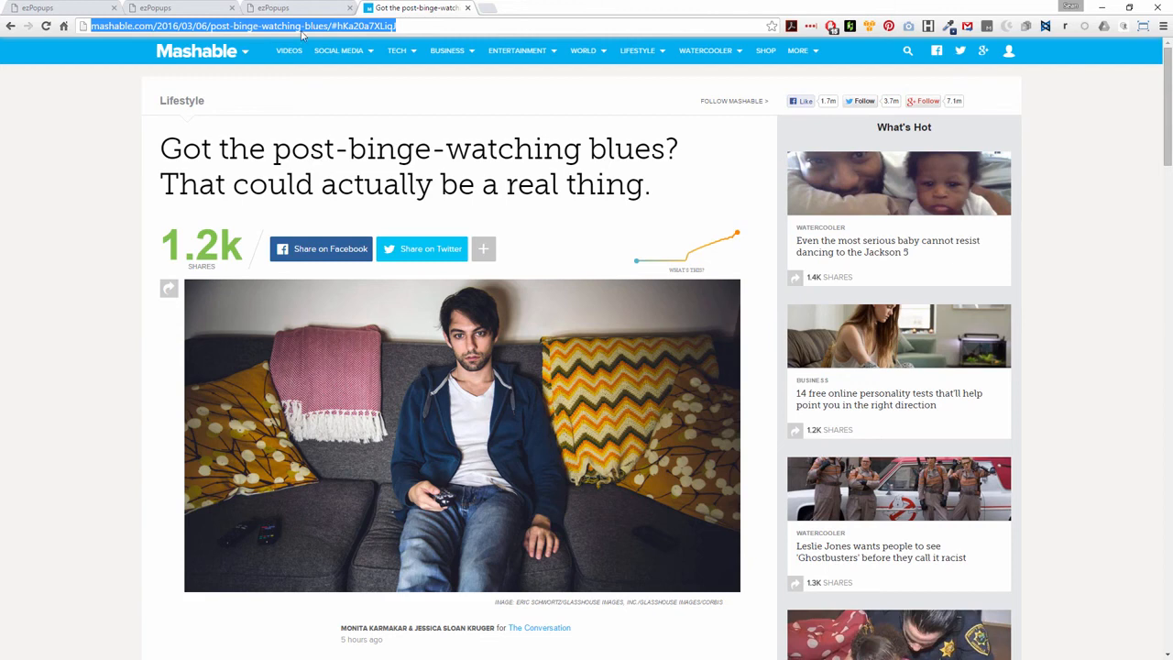
left_click(322, 6)
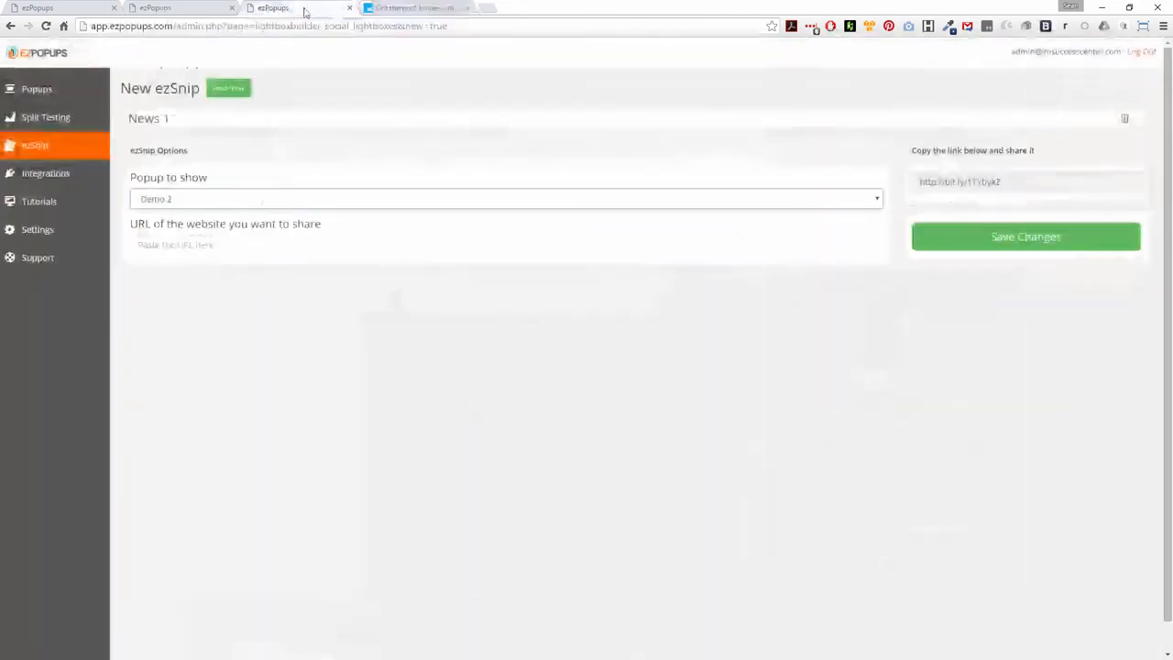
left_click(188, 244)
key("ctrl+v")
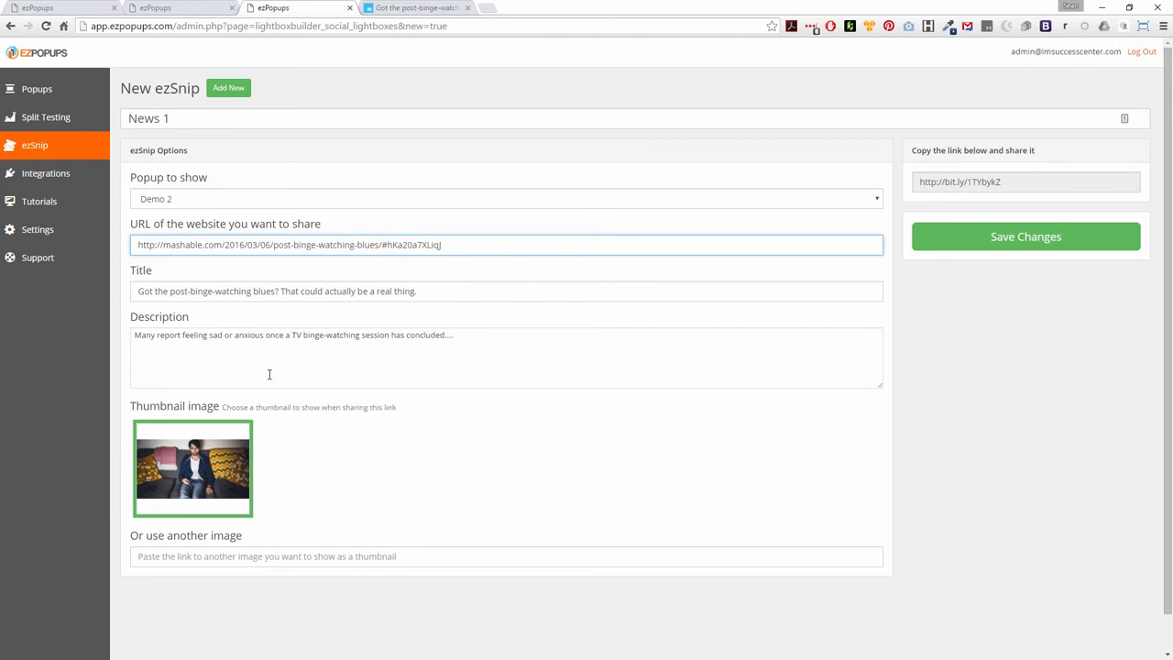
- Copy the ezSnip's bit.ly share link and save the ezSnip
left_click(973, 183)
key("ctrl+c")
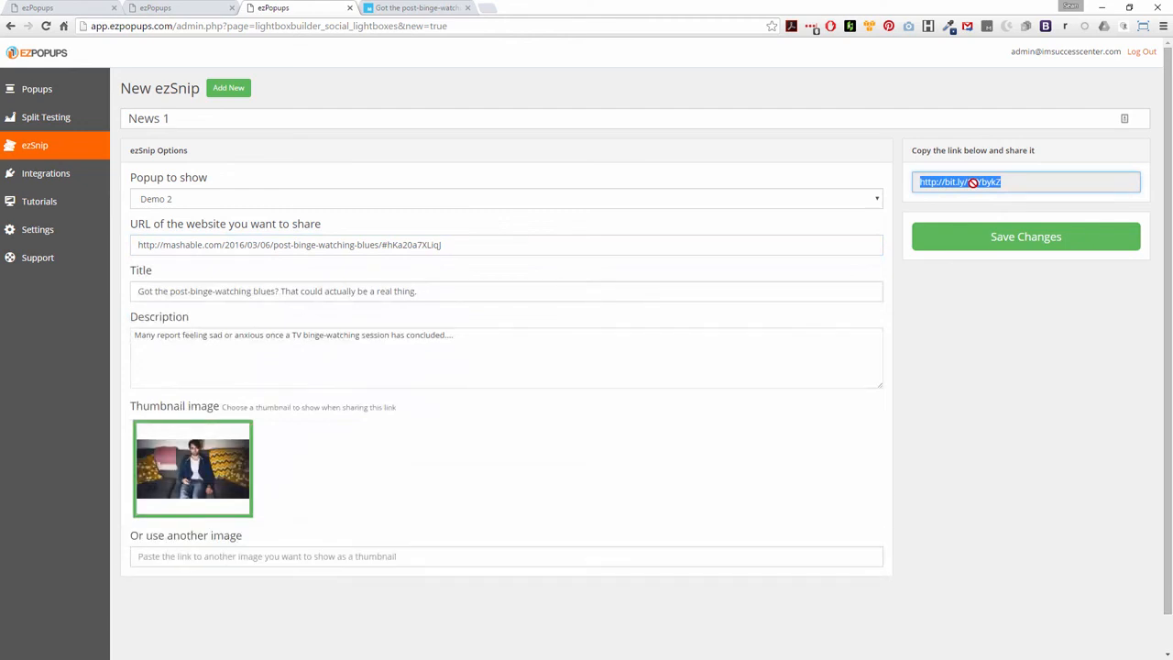
left_click(998, 238)
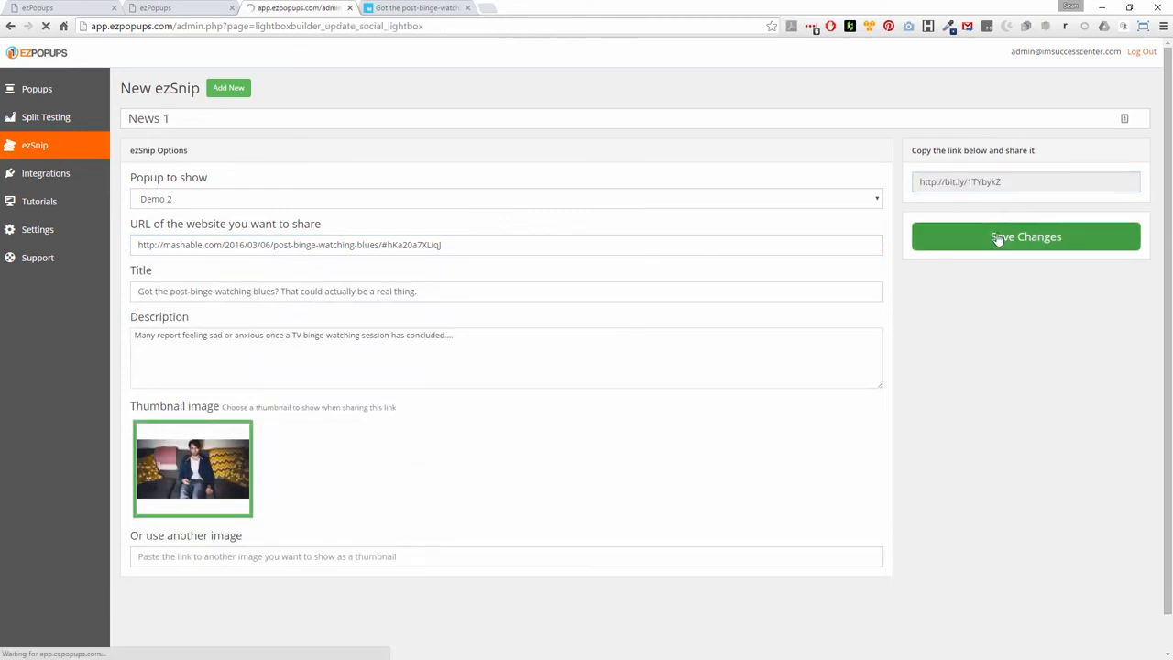
- Open Facebook in a new tab and paste the copied share link into a new status update
left_click(494, 8)
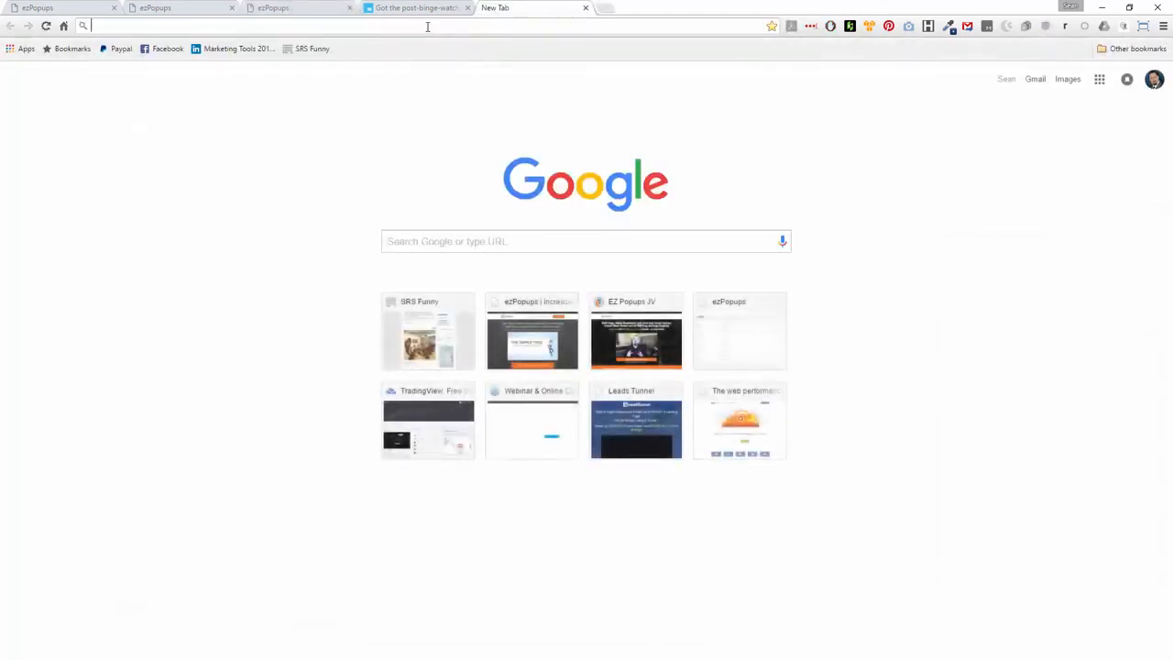
type("fa")
key("Return")
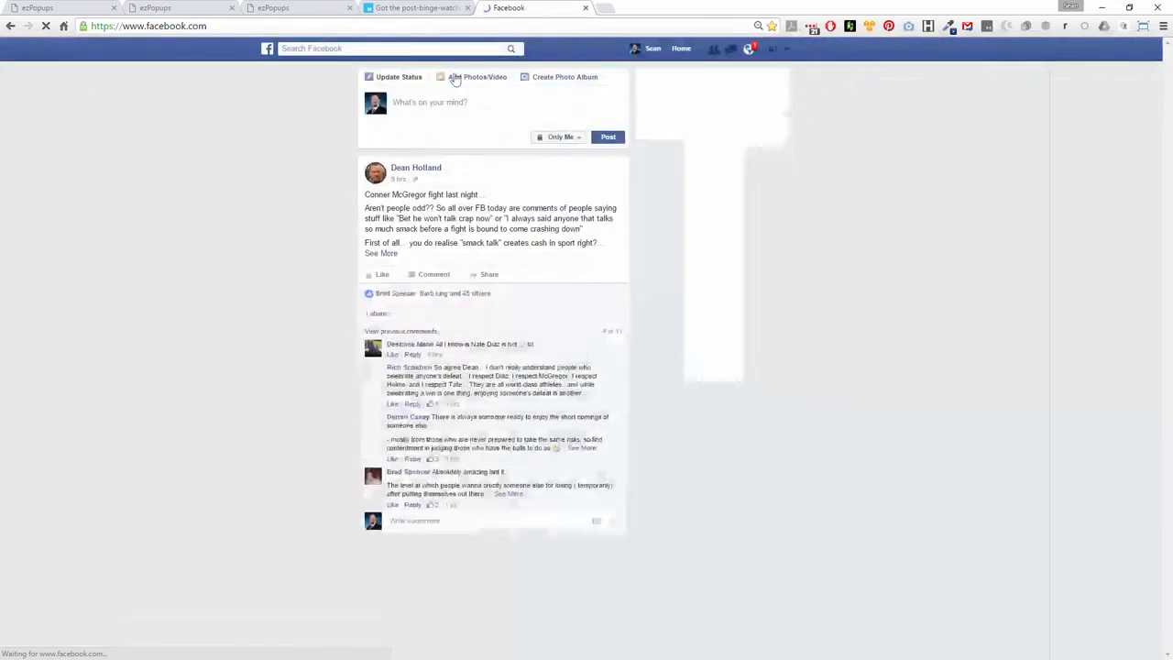
left_click(455, 103)
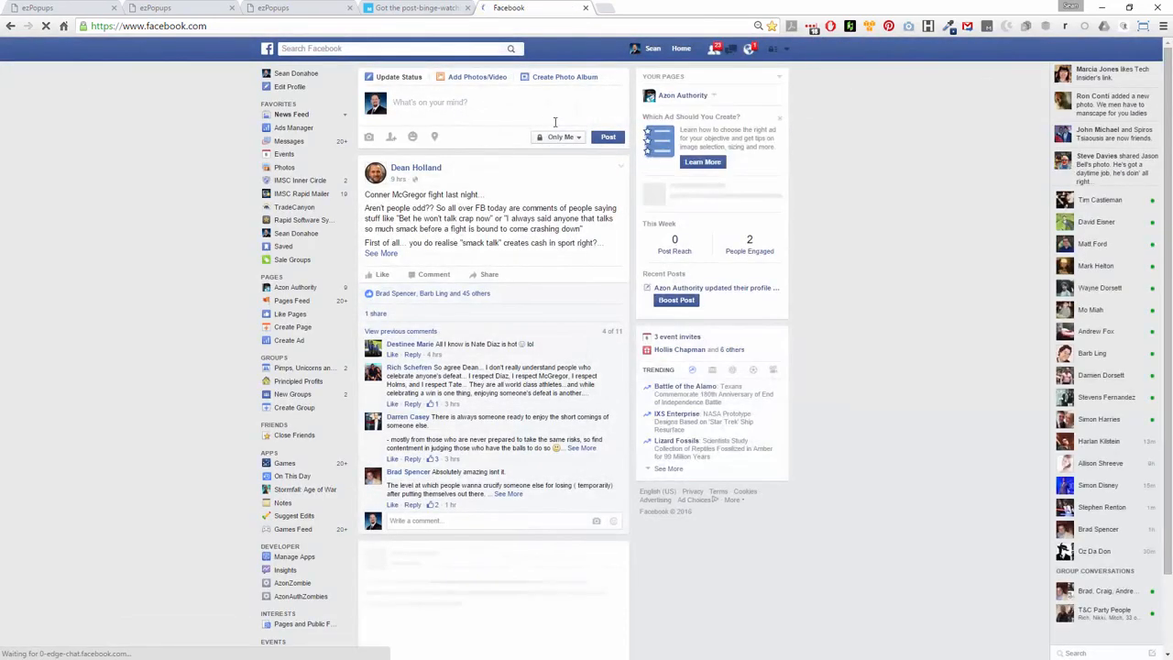
key("ctrl+v")
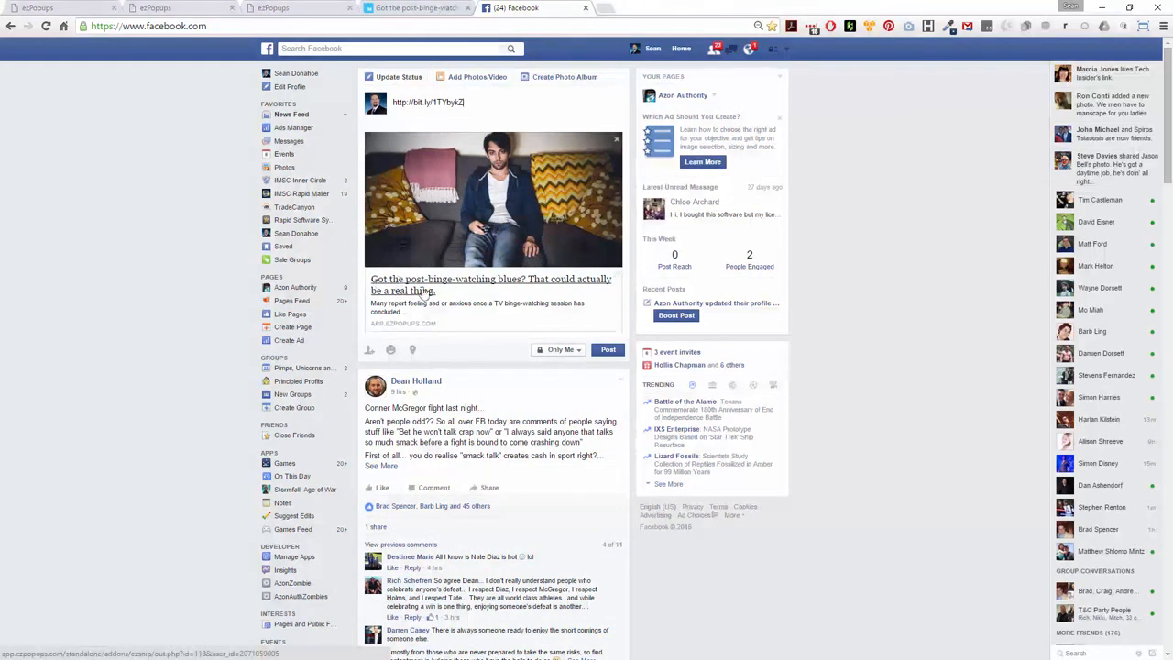
- Replace the link text with "Hey, just binge watched House of Cards and can totally relate..." and publish the Facebook post
left_click_drag(481, 102, 395, 100)
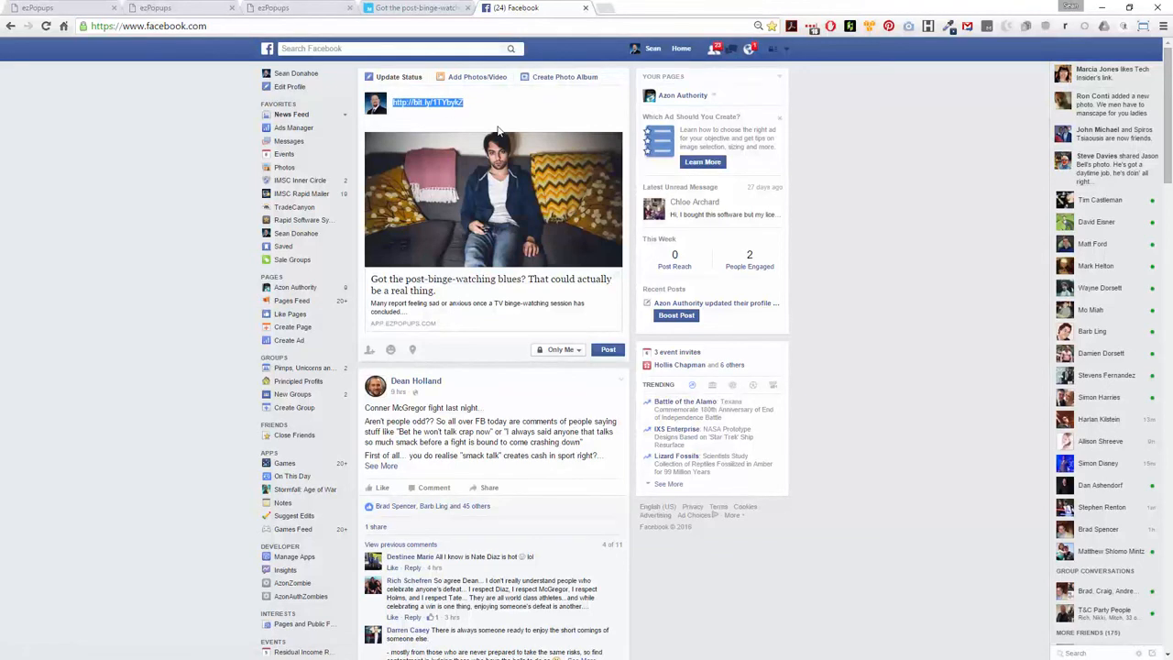
type("Hey, just wat")
key("BackSpace")
key("BackSpace")
key("BackSpace")
key("BackSpace")
type("binge watched ")
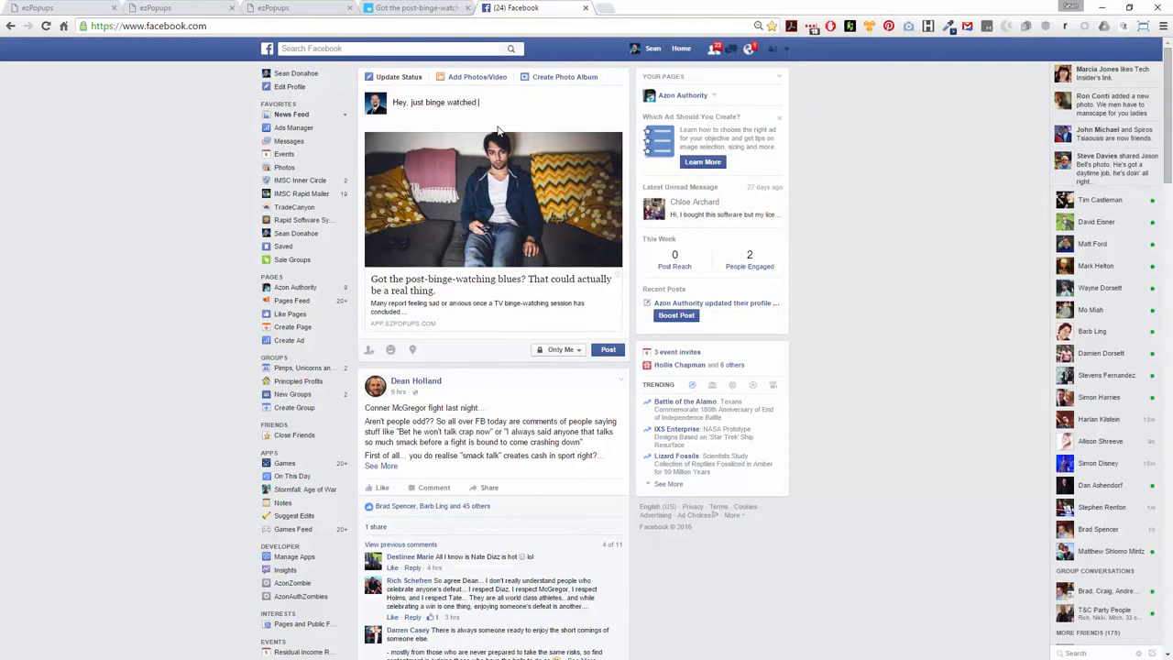
type("House of Cards and can totally relate...")
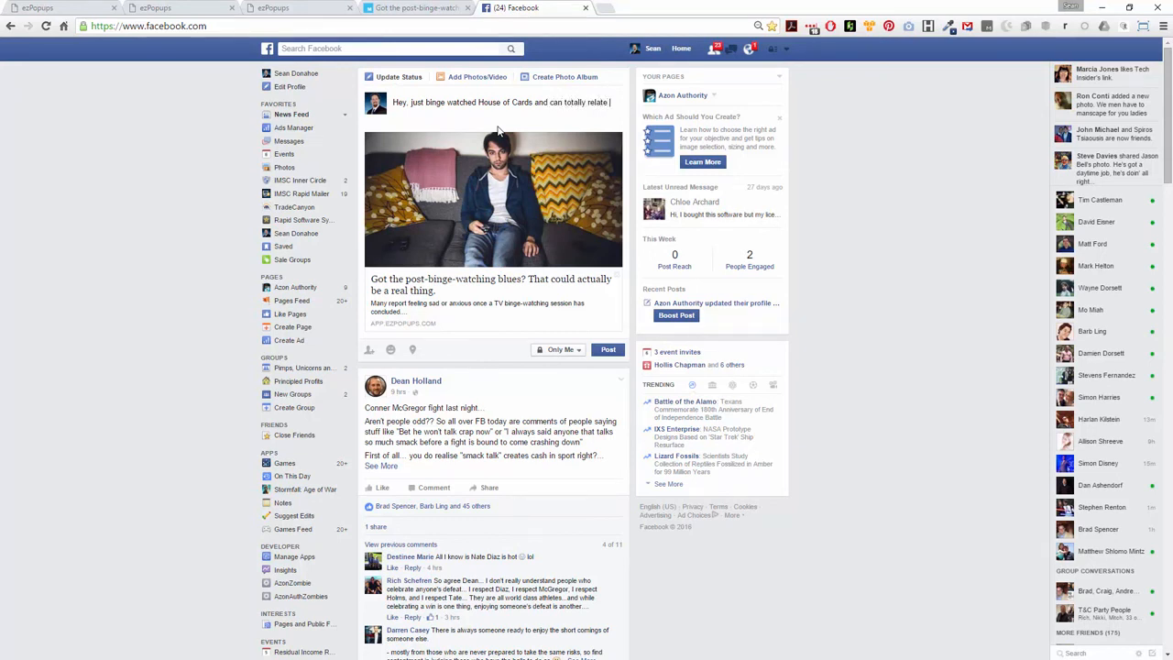
left_click(616, 353)
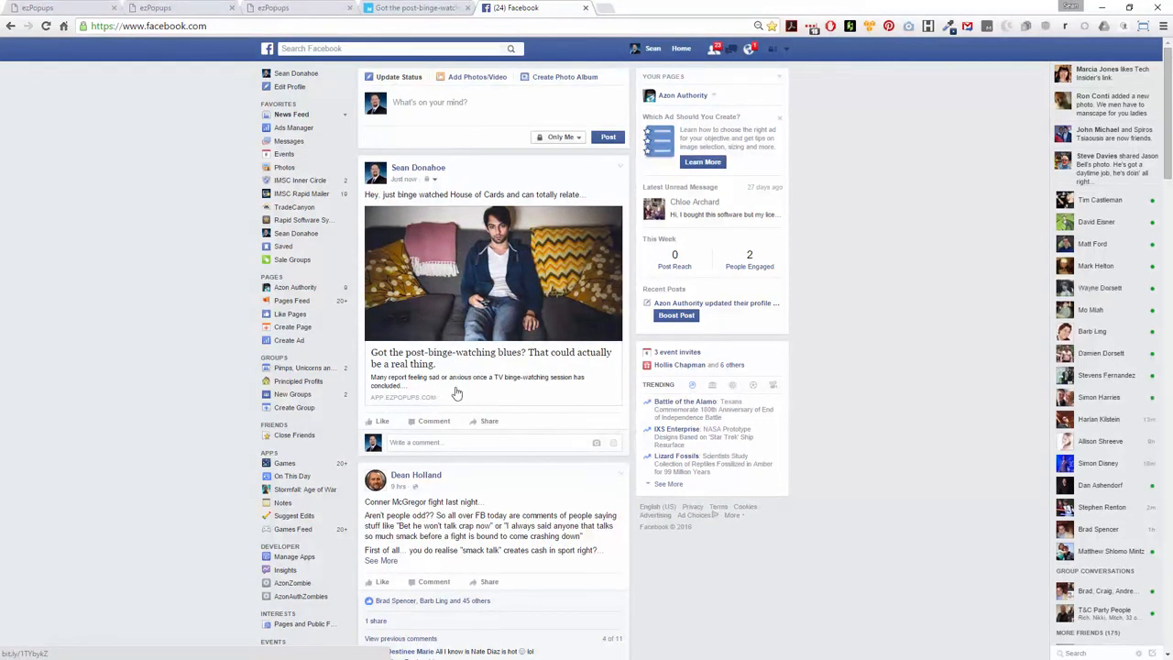
- Test the posted article link's popup by accepting the Sure offer and submitting the opt-in form with a first name and e-mail address
left_click(474, 298)
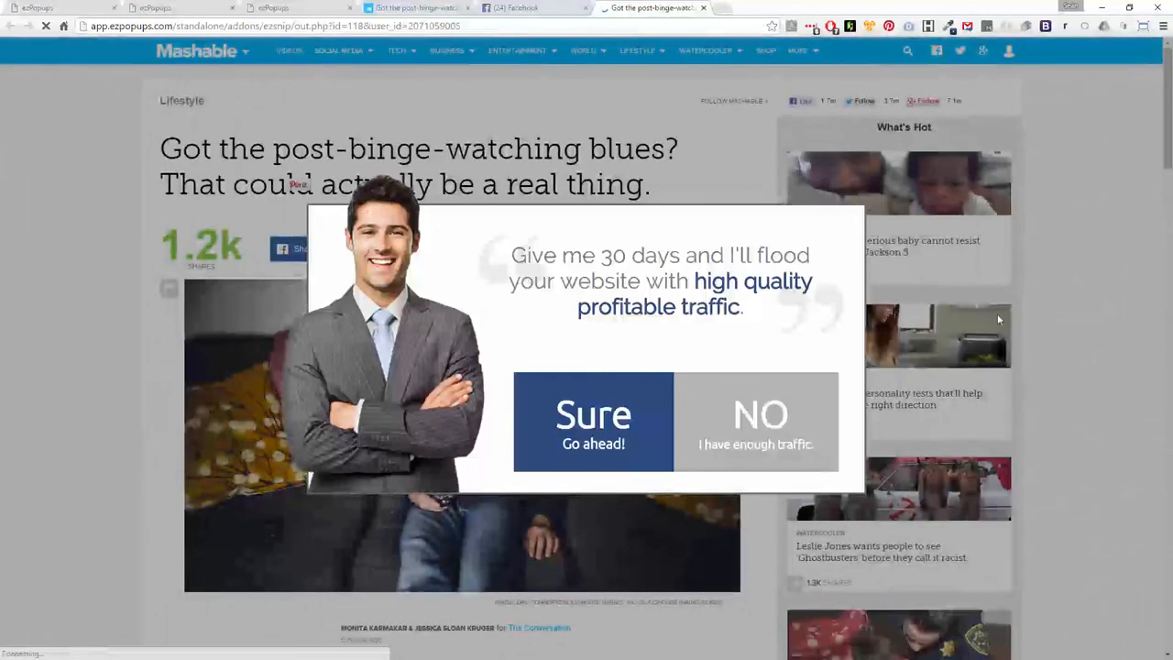
left_click(574, 422)
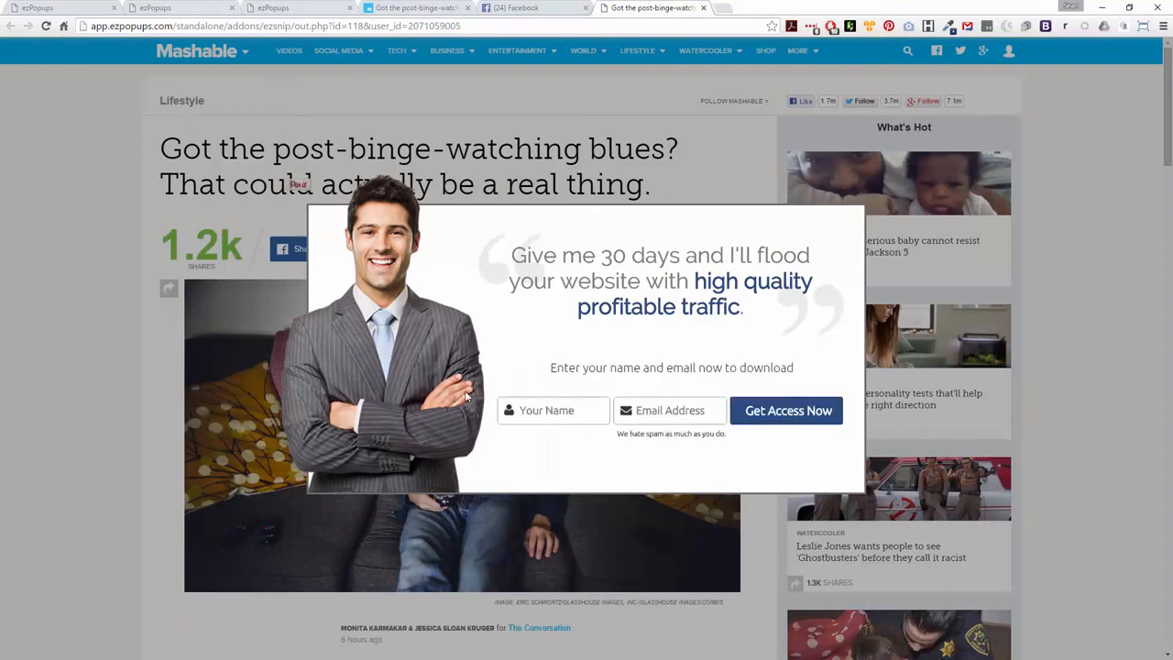
left_click(557, 409)
type("sean")
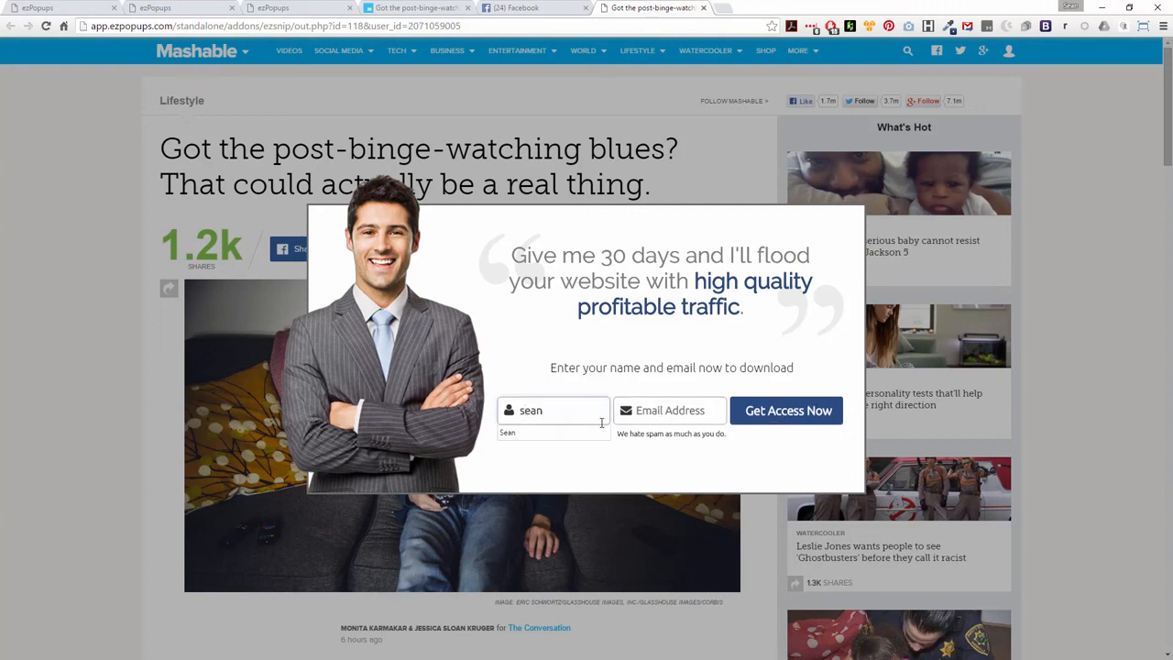
key("Tab")
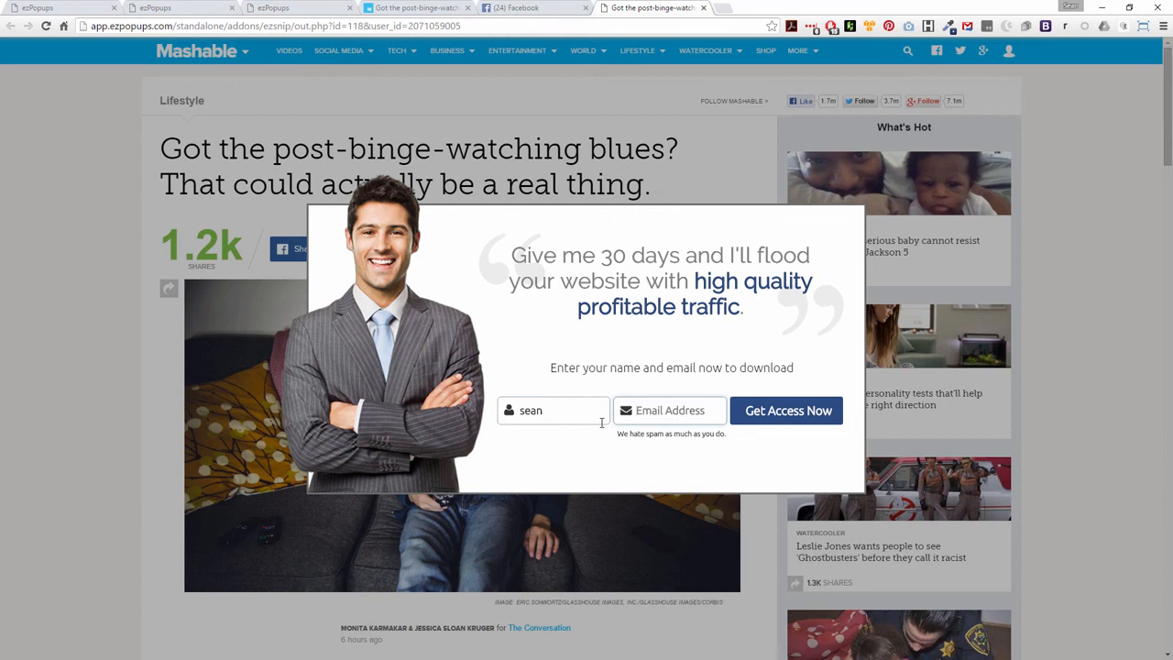
type("someone")
type("@somewhere")
type(".com")
left_click(767, 423)
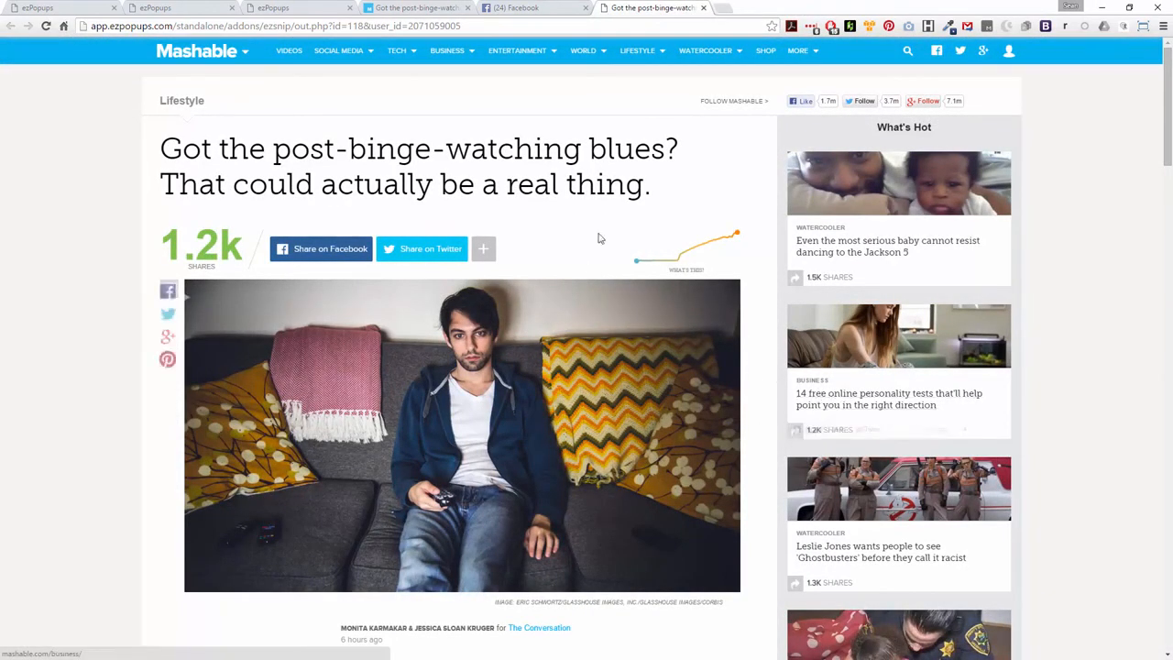
- Switch back to the saved ezSnip in ezPopups and open the Popups section
mouse_move(723, 273)
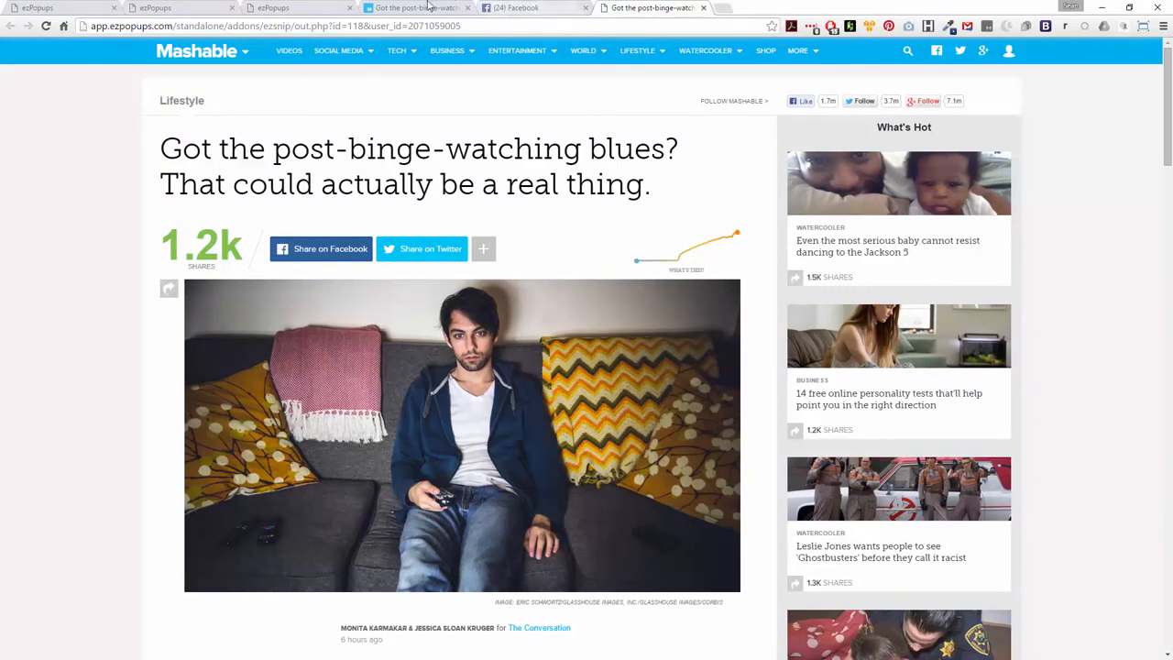
left_click(285, 8)
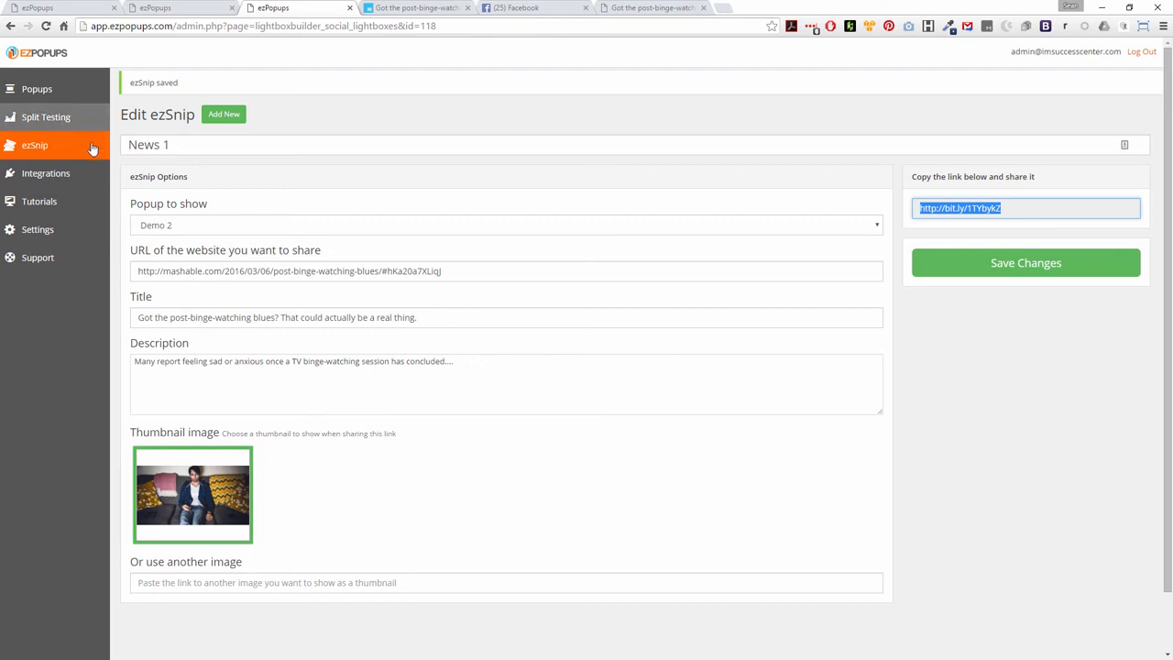
left_click(48, 91)
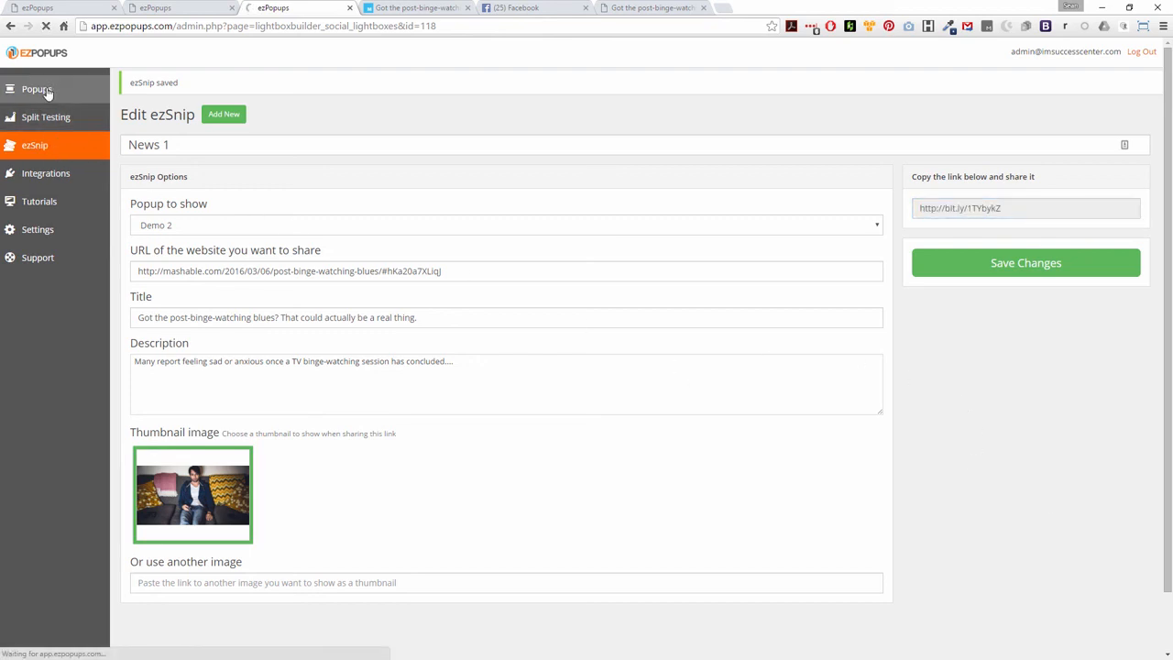